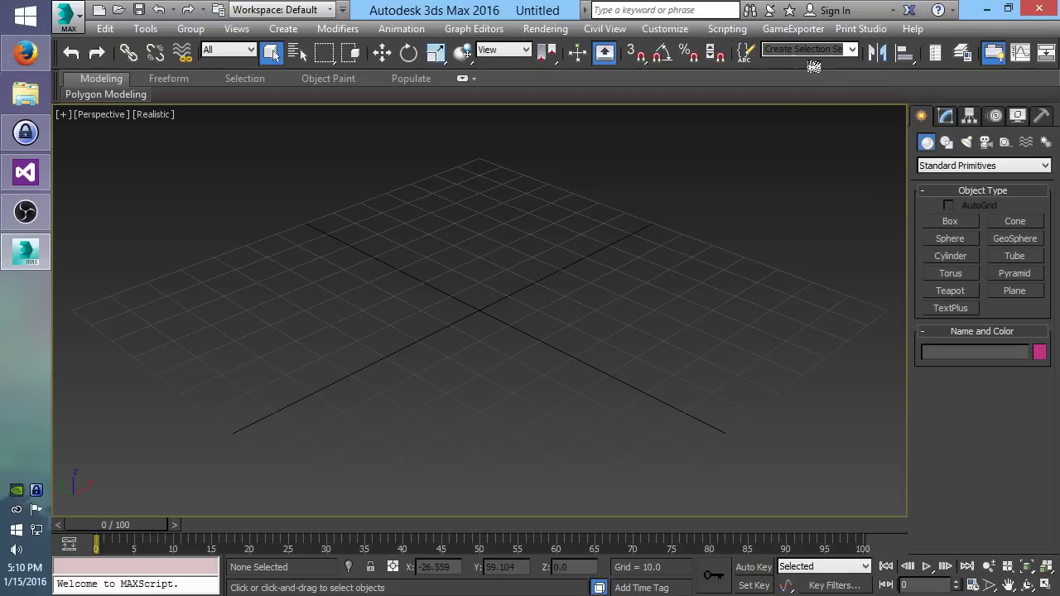
Step: Draw a large box on the grid and a lower box about 66 × 56 × 14 units overlapping its side
{"action": "left_click", "coordinate": [950, 222]}
{"action": "left_click_drag", "start_coordinate": [468, 212], "coordinate": [332, 426]}
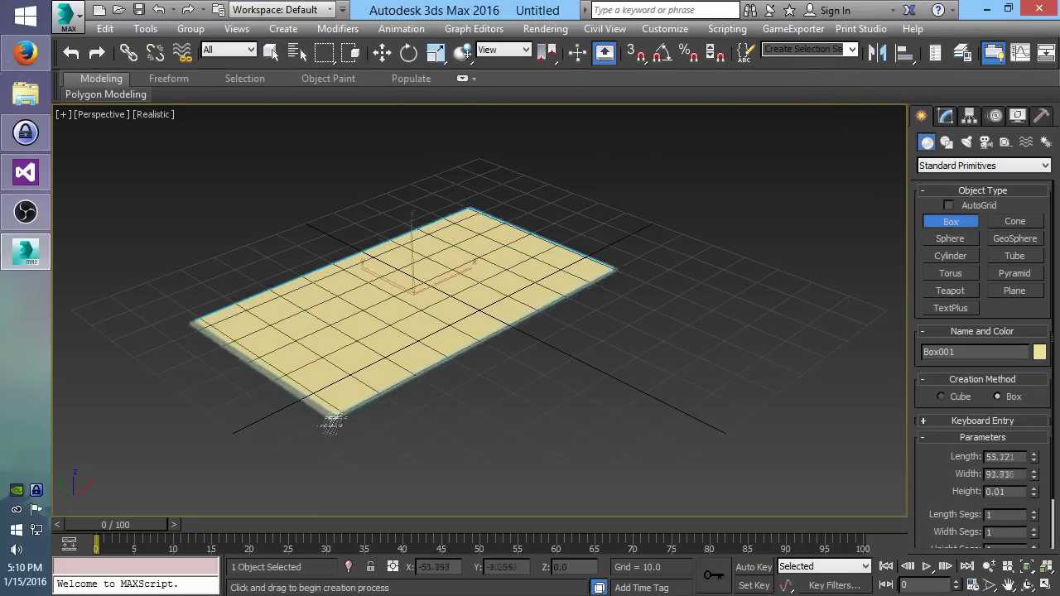
{"action": "left_click", "coordinate": [632, 348]}
{"action": "left_click_drag", "start_coordinate": [605, 347], "coordinate": [543, 203]}
{"action": "left_click", "coordinate": [587, 139]}
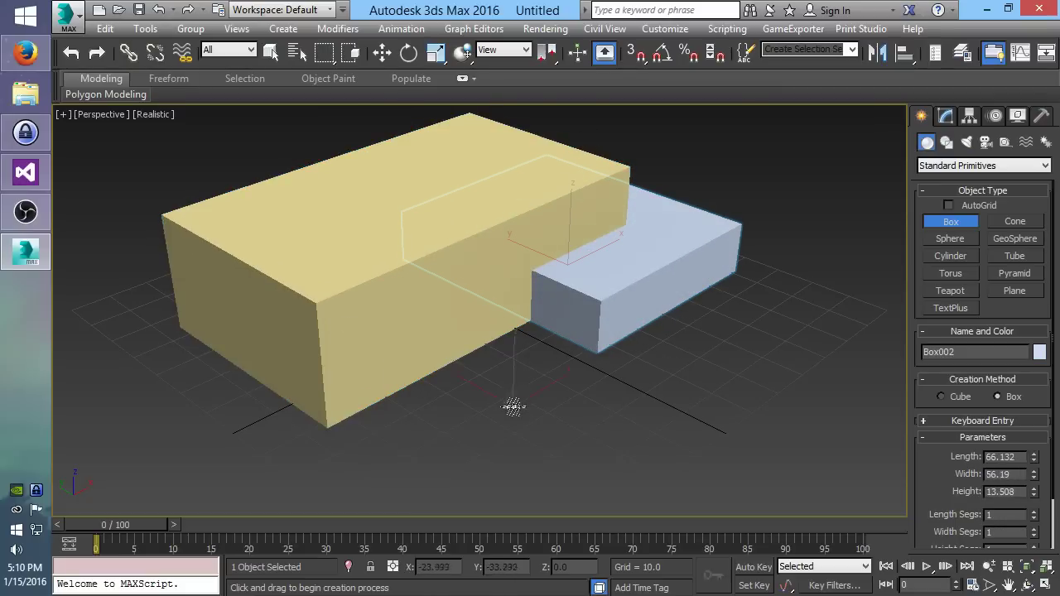
Step: Draw three more boxes overlapping the front of the group, about 48 × 56 × 23, 44 × 45 × 17 and 53 × 35 × 10 units
{"action": "left_click_drag", "start_coordinate": [511, 406], "coordinate": [596, 286]}
{"action": "left_click", "coordinate": [543, 135]}
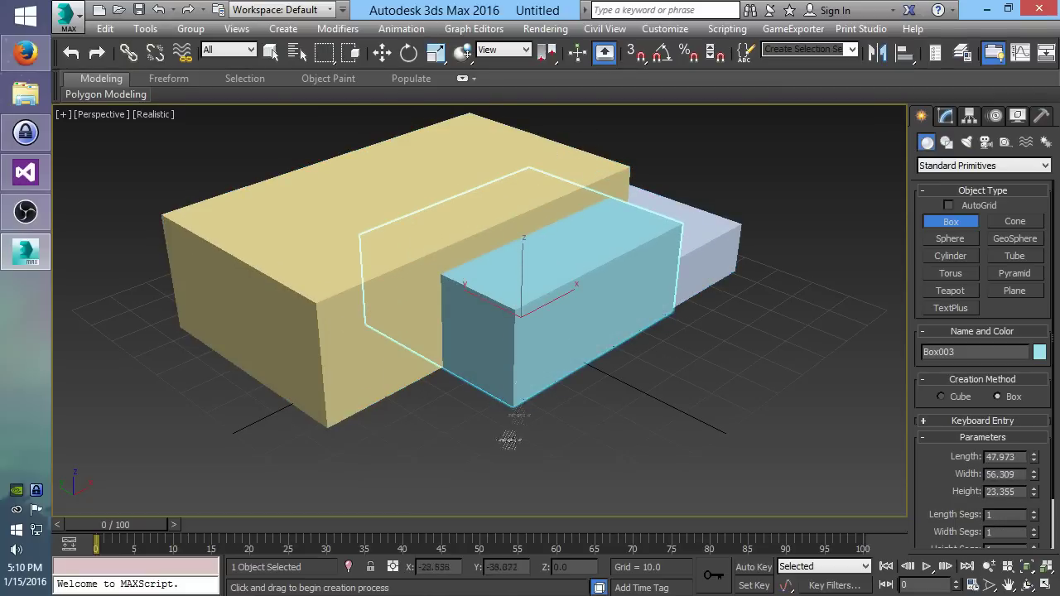
{"action": "left_click_drag", "start_coordinate": [460, 494], "coordinate": [463, 311]}
{"action": "left_click", "coordinate": [476, 229]}
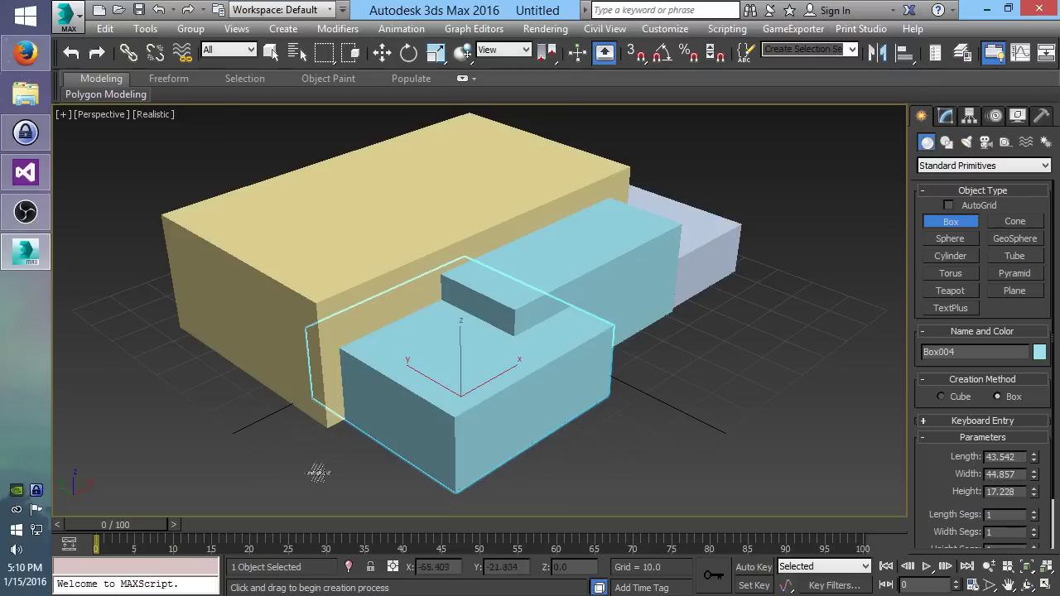
{"action": "left_click_drag", "start_coordinate": [333, 503], "coordinate": [317, 317]}
{"action": "left_click", "coordinate": [352, 273]}
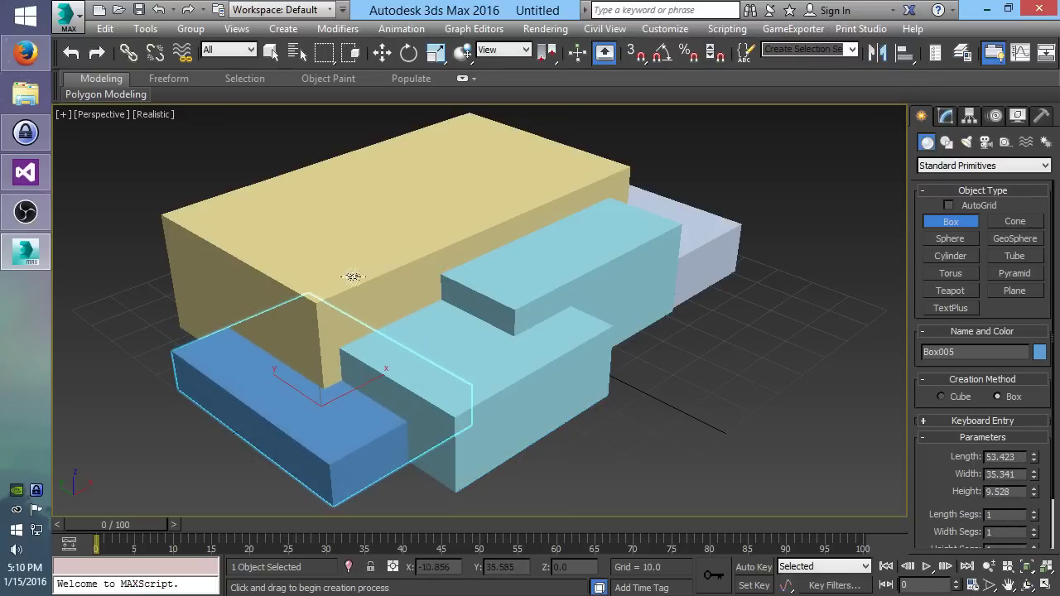
{"action": "right_click", "coordinate": [814, 356]}
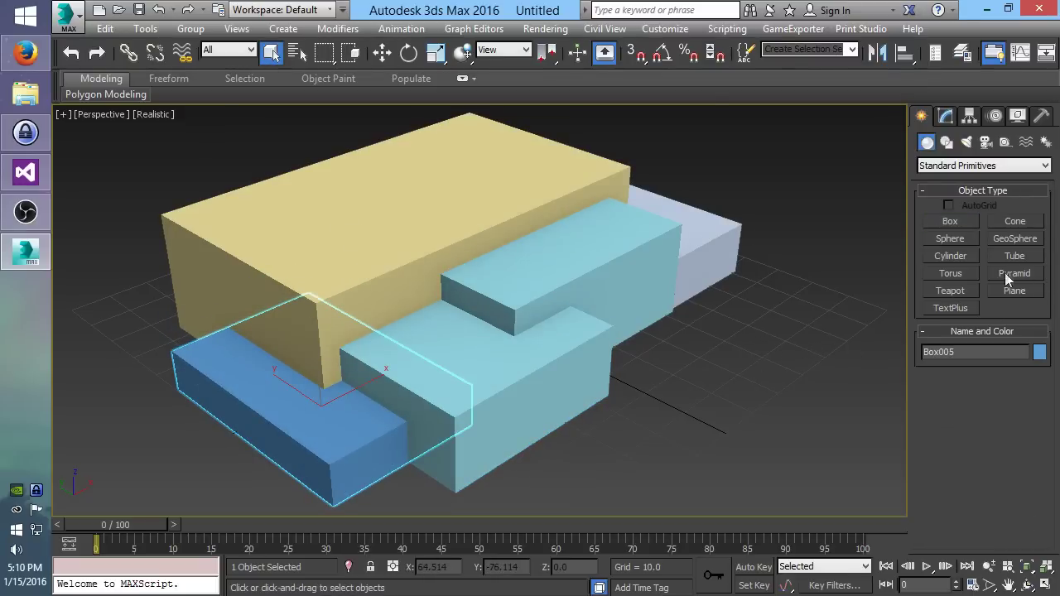
Step: Create a small sphere on the top face of the front light-blue box with AutoGrid enabled
{"action": "left_click", "coordinate": [952, 239]}
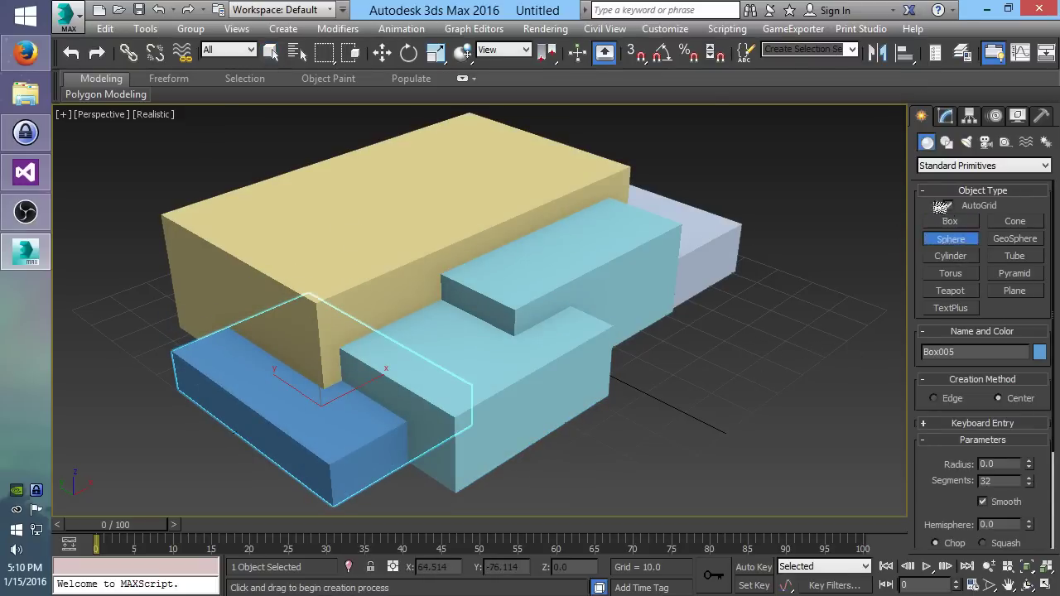
{"action": "left_click_drag", "start_coordinate": [444, 352], "coordinate": [474, 355]}
{"action": "right_click", "coordinate": [813, 366]}
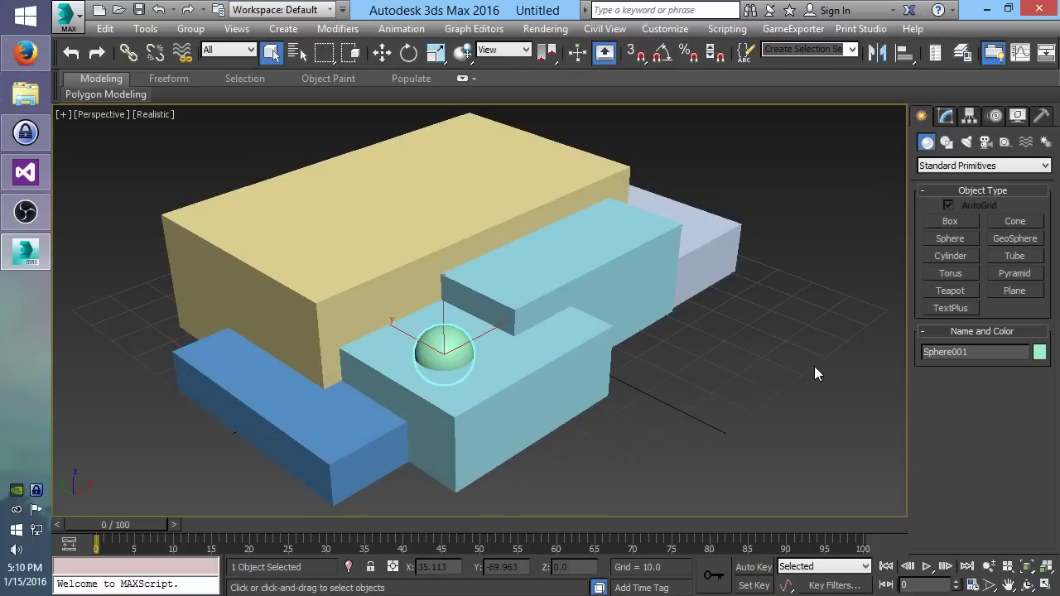
Step: Set the environment background color to light grey
{"action": "left_click", "coordinate": [545, 28]}
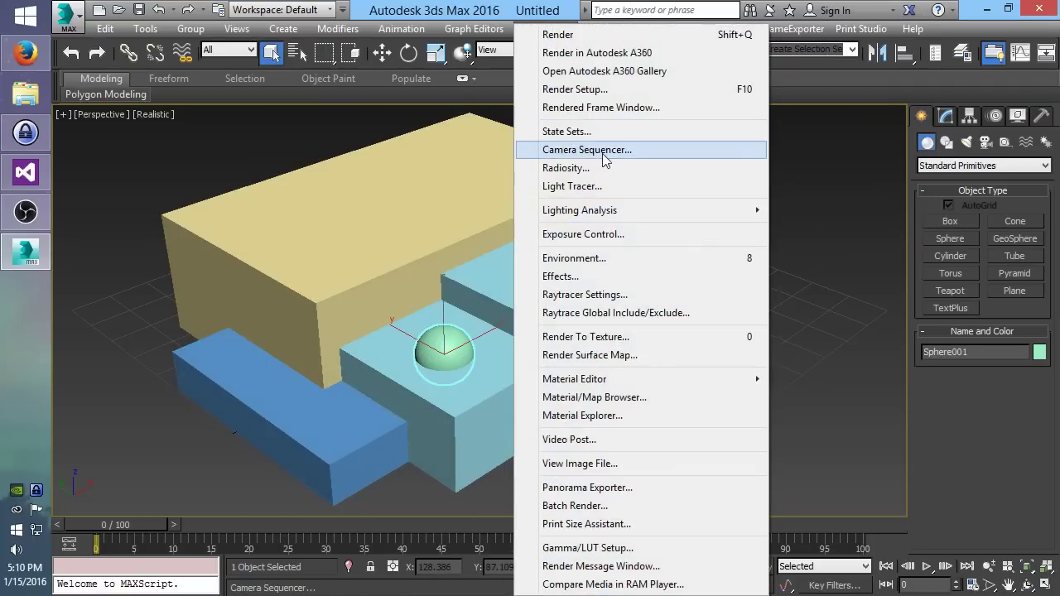
{"action": "left_click", "coordinate": [580, 259]}
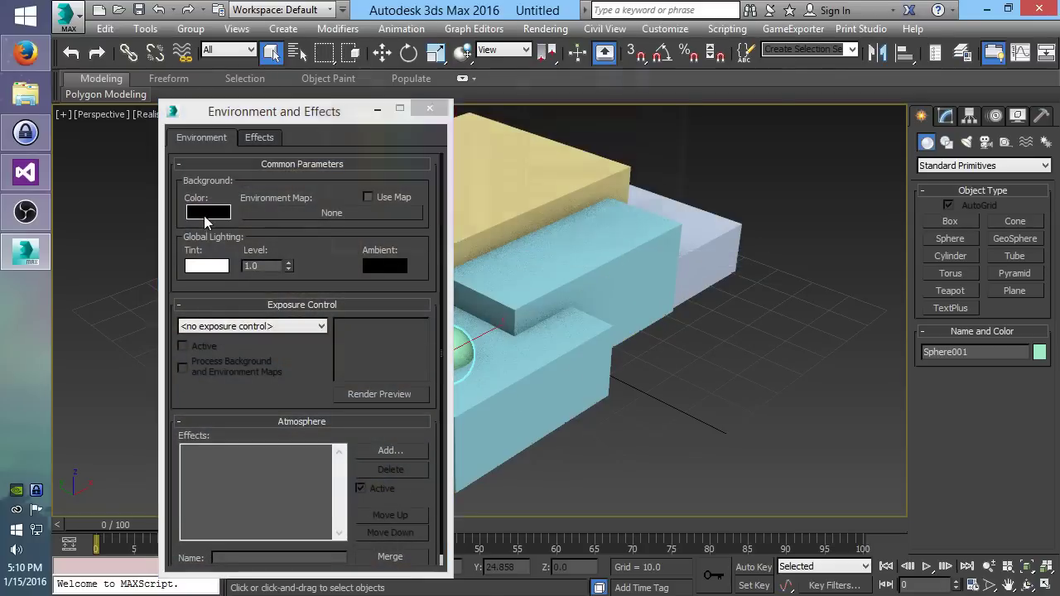
{"action": "left_click", "coordinate": [207, 212]}
{"action": "left_click", "coordinate": [480, 200]}
{"action": "left_click", "coordinate": [625, 249]}
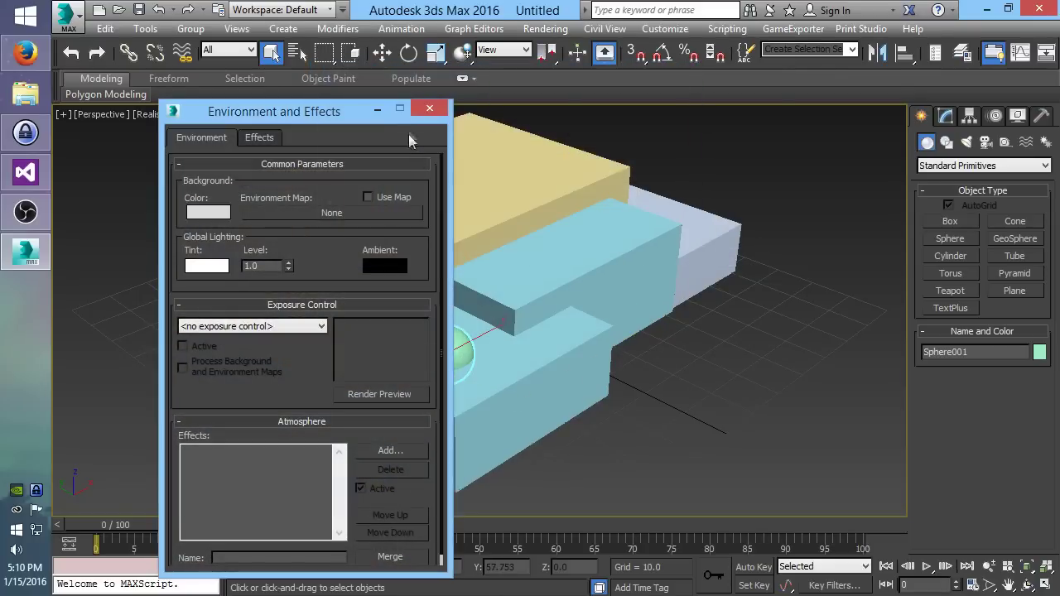
{"action": "left_click", "coordinate": [429, 110]}
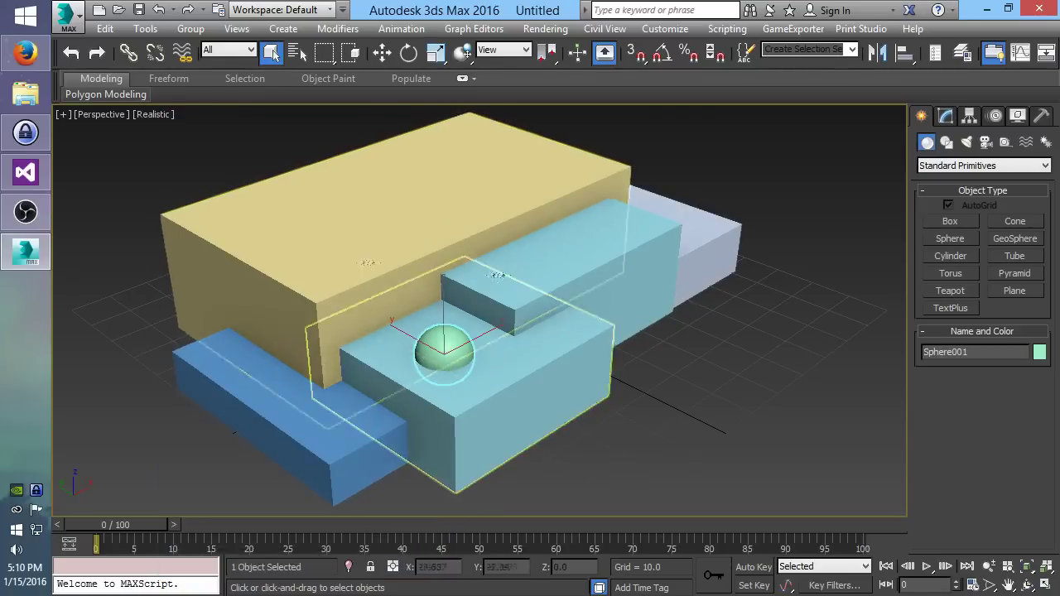
{"action": "left_click_drag", "start_coordinate": [623, 478], "coordinate": [163, 274]}
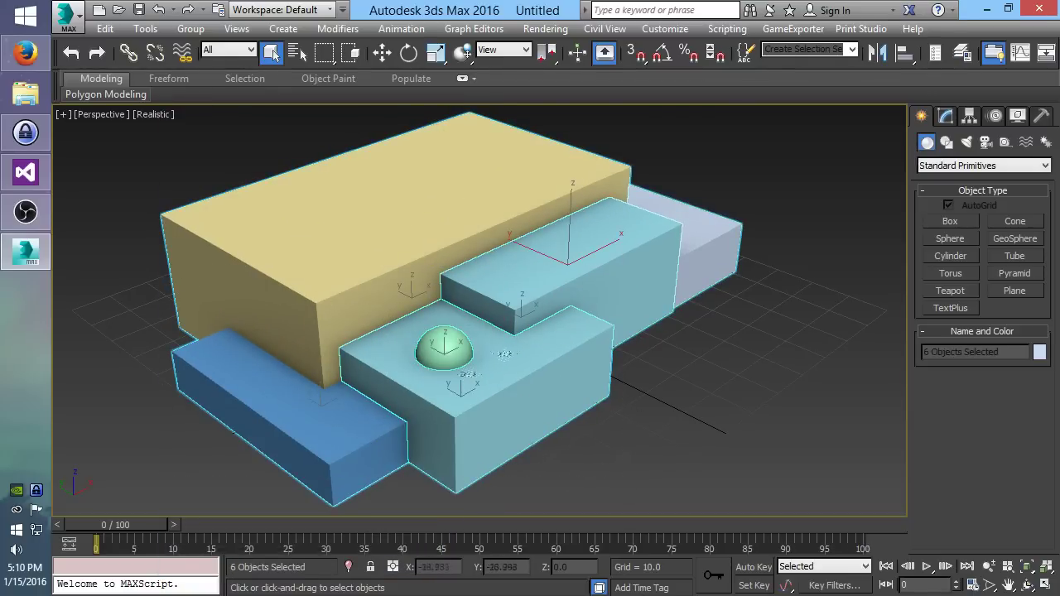
{"action": "left_click", "coordinate": [736, 406]}
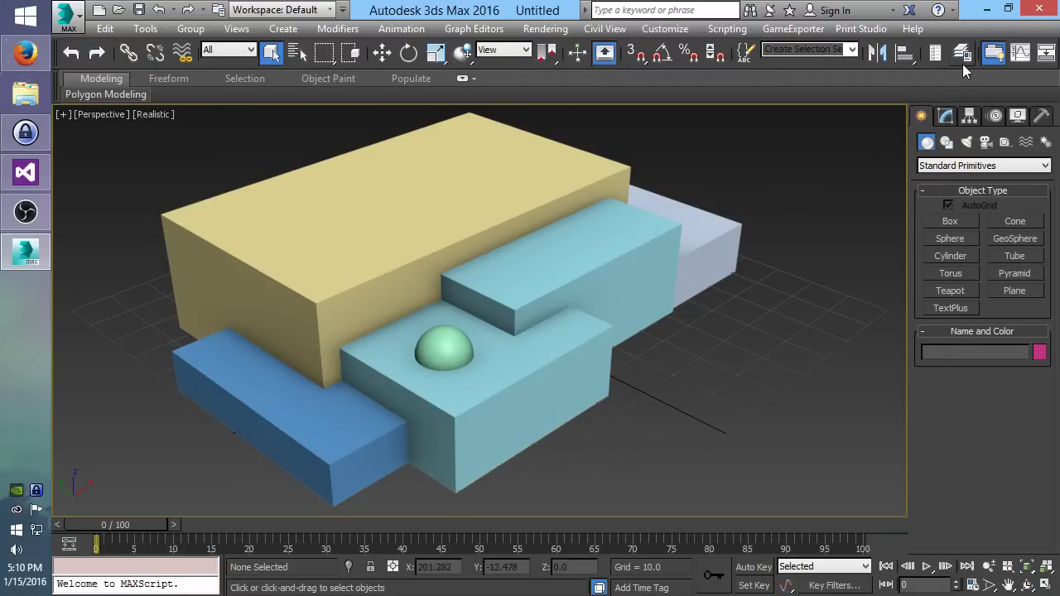
Step: Change the production renderer to Cycles Renderer in the render setup
{"action": "scroll", "coordinate": [961, 67], "scroll_direction": "down", "scroll_amount": 3}
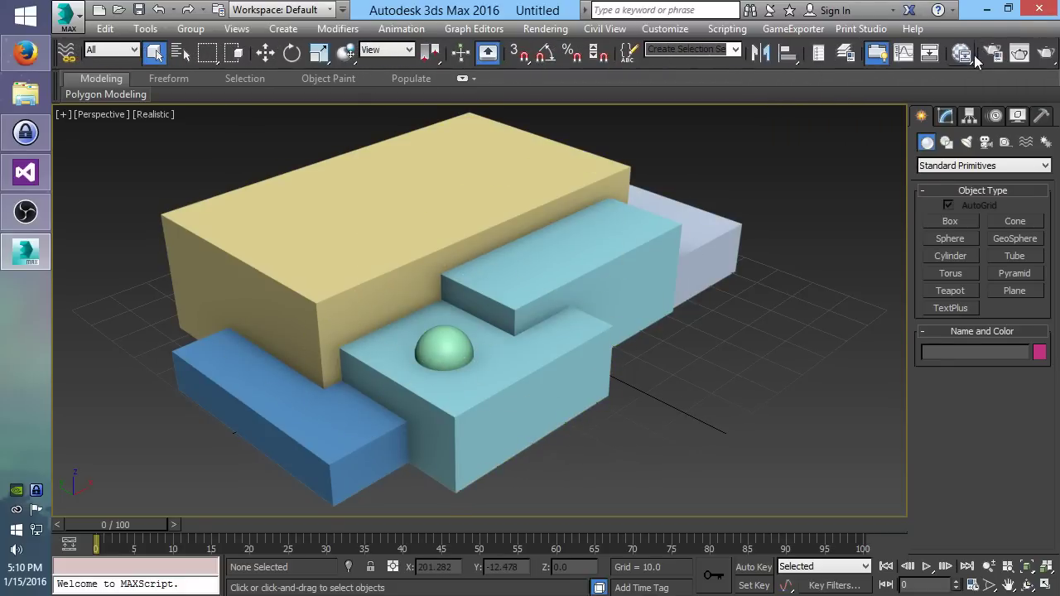
{"action": "left_click", "coordinate": [877, 52]}
{"action": "left_click", "coordinate": [691, 134]}
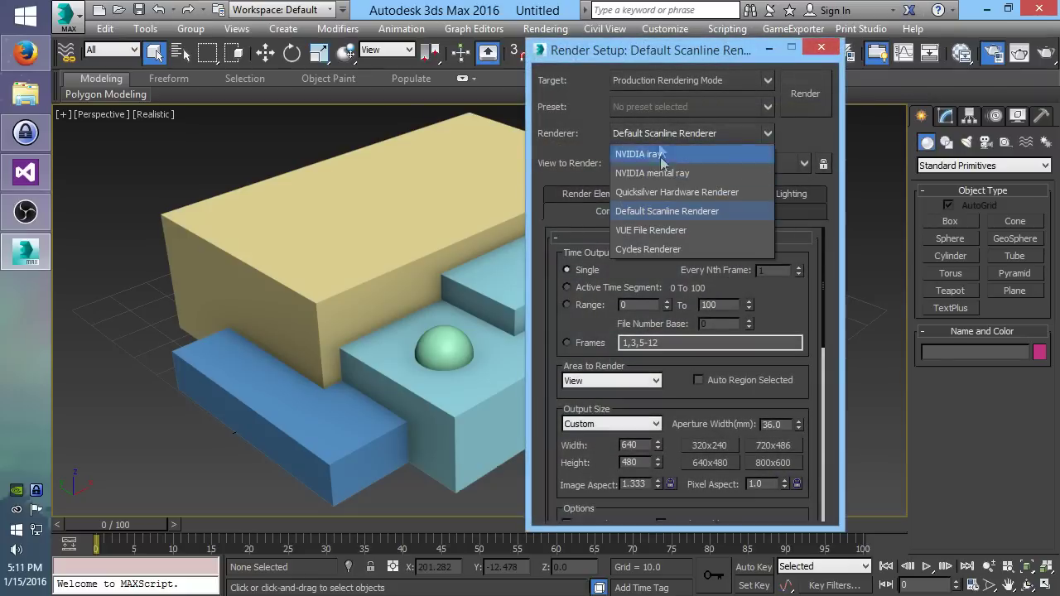
{"action": "left_click", "coordinate": [663, 254]}
{"action": "left_click", "coordinate": [820, 47]}
Step: Render the Perspective view, compare the image of the boxes and sphere with the viewport, and close the rendered frame
{"action": "left_click", "coordinate": [1020, 52]}
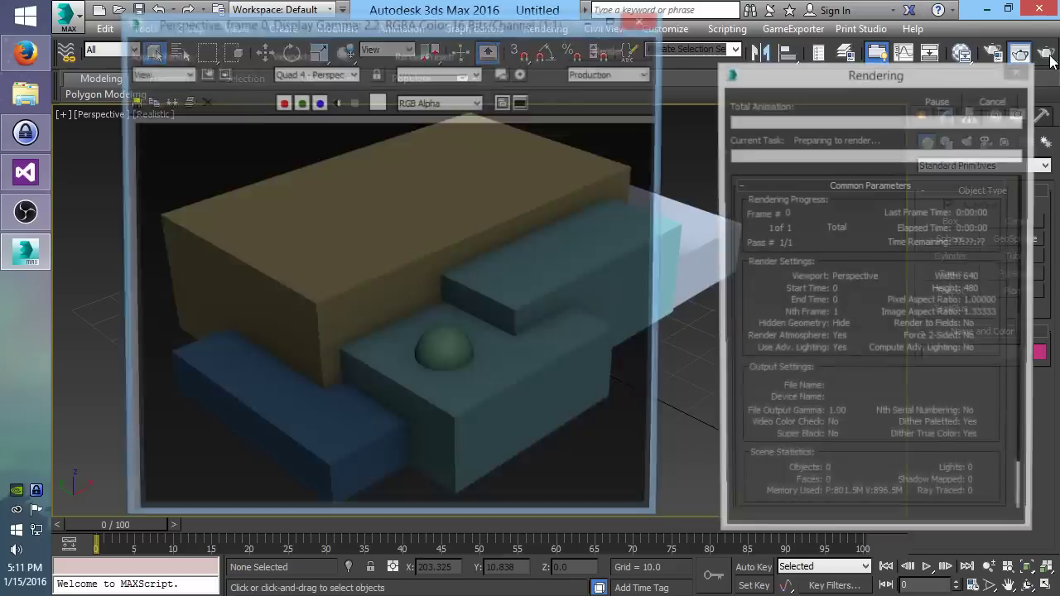
{"action": "left_click_drag", "start_coordinate": [509, 27], "coordinate": [542, 33]}
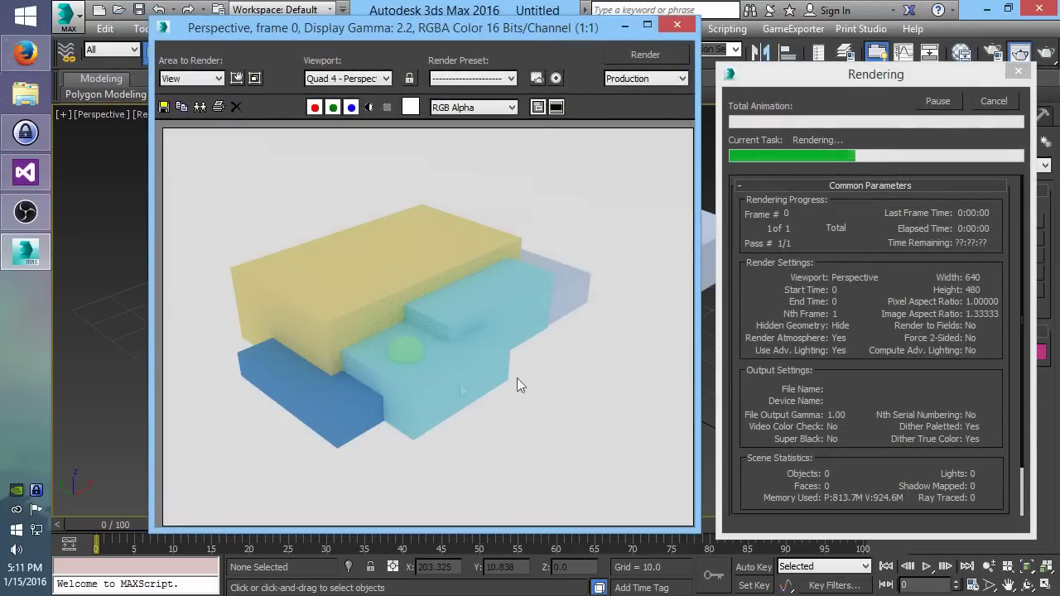
{"action": "left_click_drag", "start_coordinate": [575, 33], "coordinate": [875, 56]}
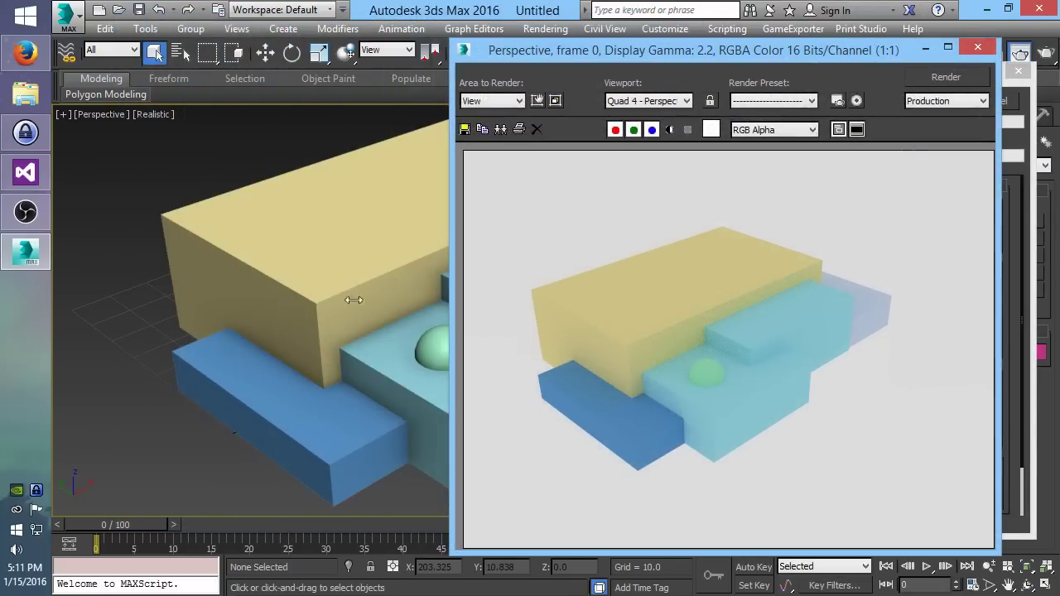
{"action": "left_click_drag", "start_coordinate": [761, 53], "coordinate": [599, 41]}
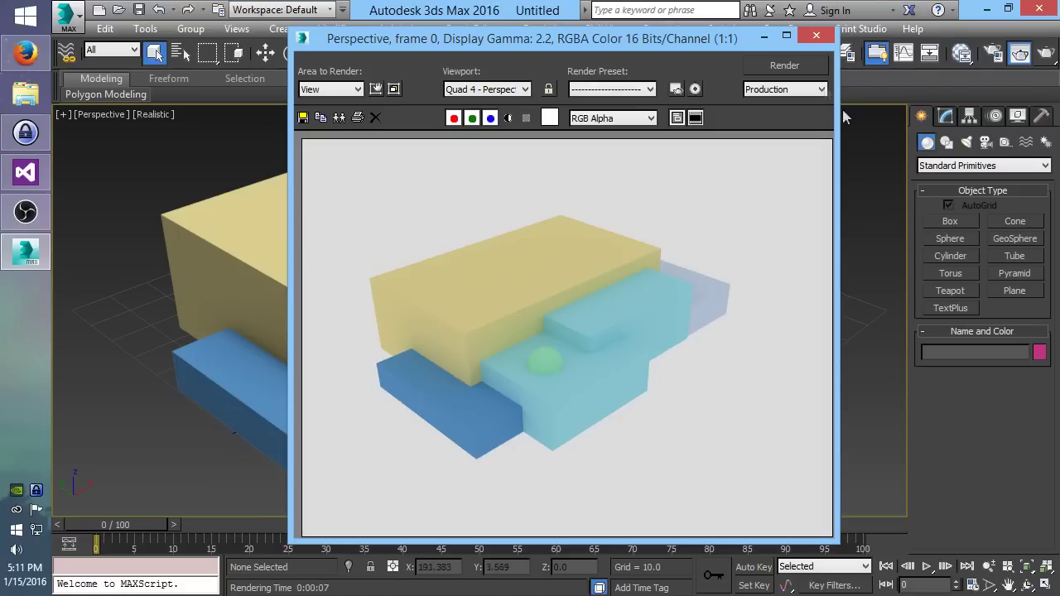
{"action": "left_click", "coordinate": [816, 37]}
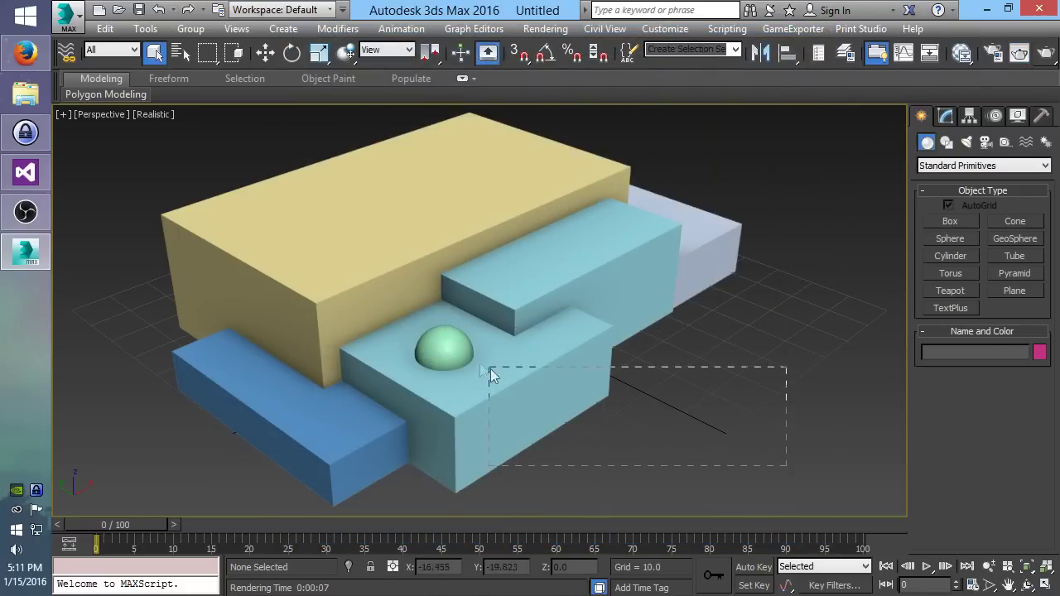
Step: Delete all objects from the scene
{"action": "key", "text": "ctrl+a"}
{"action": "key", "text": "Delete"}
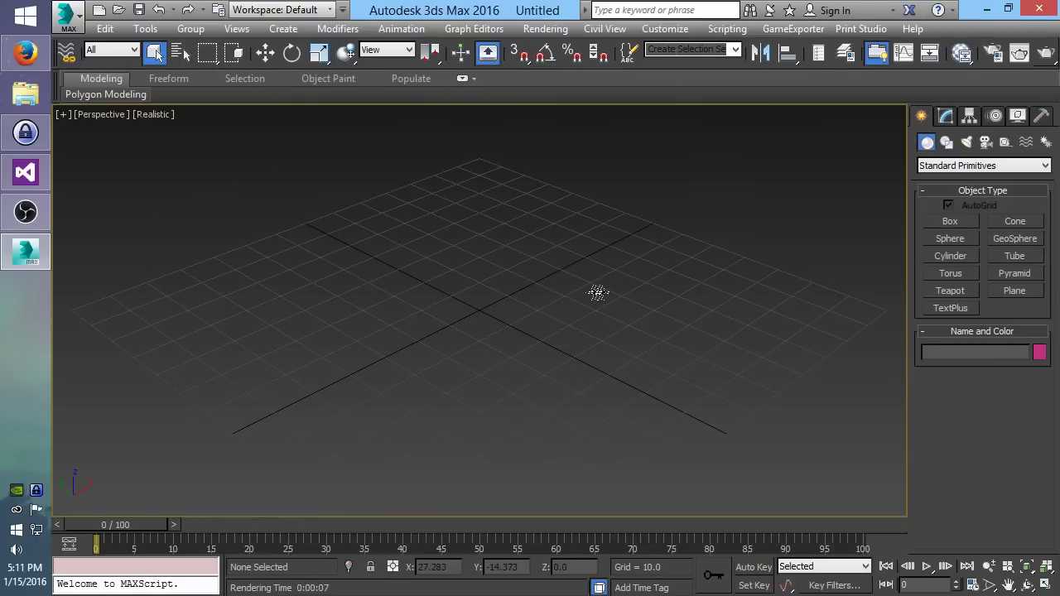
Step: Add a Cycles Diffuse and a Cycles Emission material to the Slate Material Editor view, placing the diffuse node below the emission node
{"action": "key", "text": "m"}
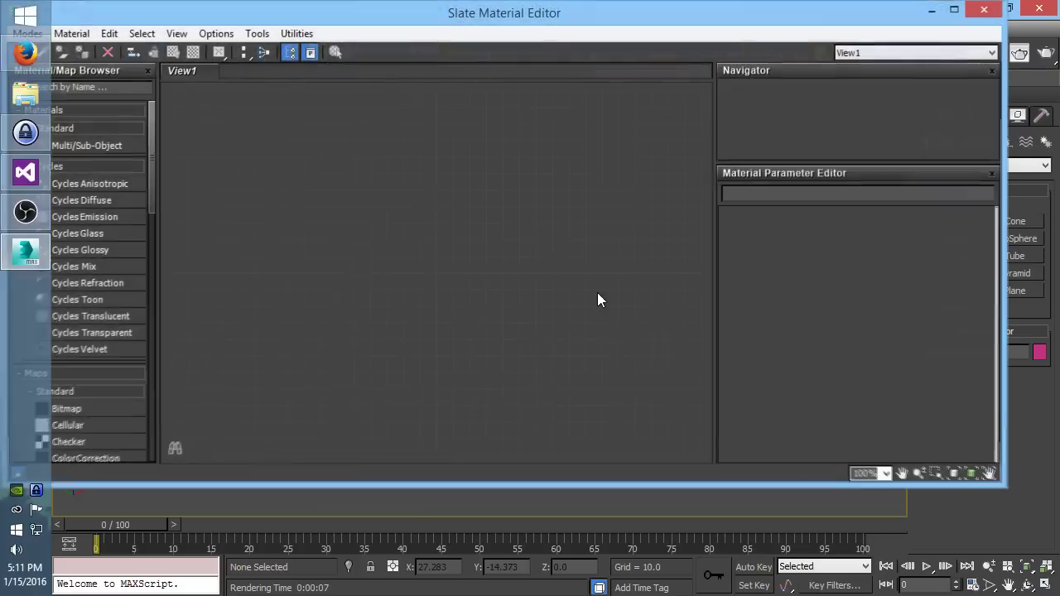
{"action": "left_click_drag", "start_coordinate": [504, 29], "coordinate": [549, 56]}
{"action": "scroll", "coordinate": [190, 194], "scroll_direction": "down", "scroll_amount": 3}
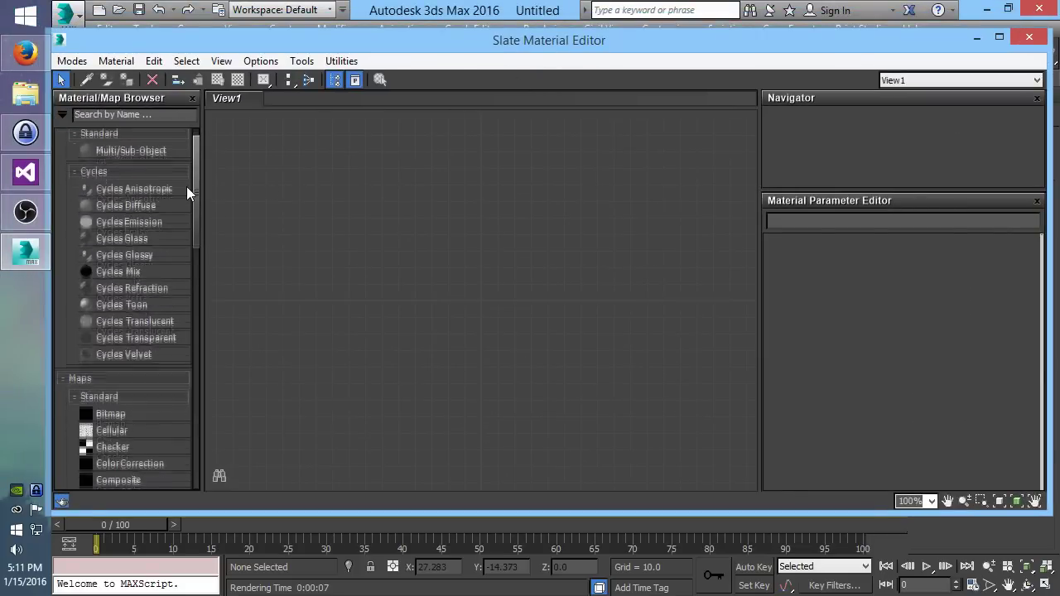
{"action": "scroll", "coordinate": [187, 204], "scroll_direction": "up", "scroll_amount": 3}
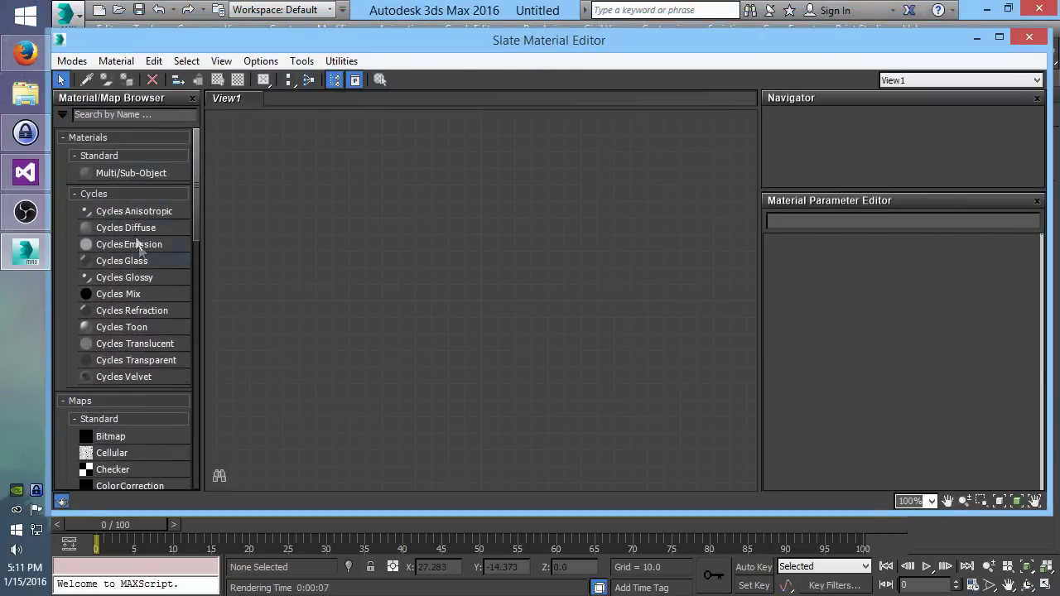
{"action": "left_click_drag", "start_coordinate": [96, 229], "coordinate": [570, 245]}
{"action": "left_click_drag", "start_coordinate": [98, 244], "coordinate": [410, 188]}
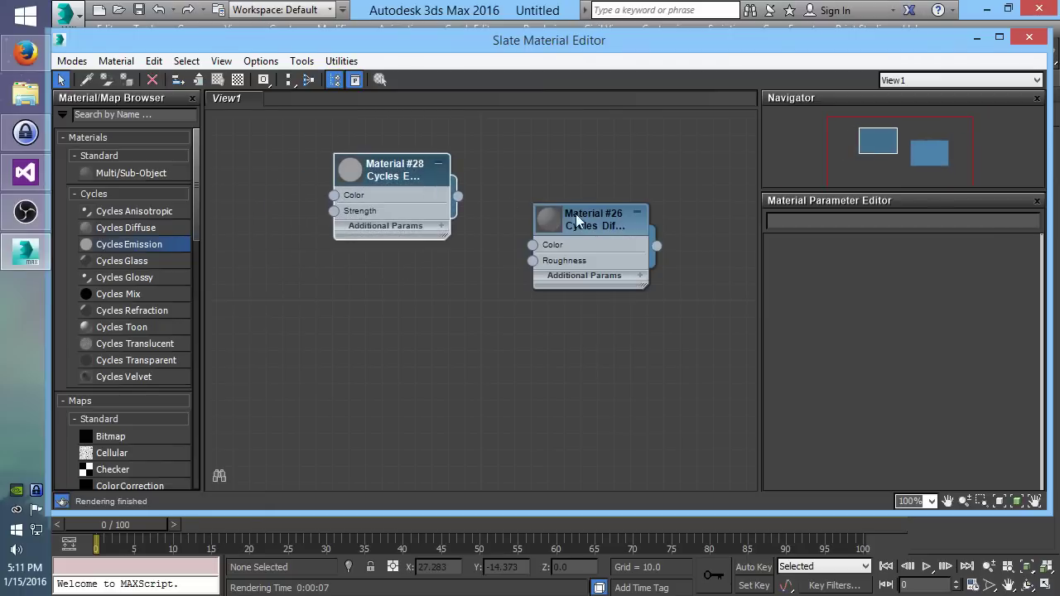
{"action": "left_click_drag", "start_coordinate": [576, 214], "coordinate": [361, 280]}
{"action": "middle_click_drag", "start_coordinate": [488, 276], "coordinate": [526, 244]}
{"action": "left_click_drag", "start_coordinate": [389, 261], "coordinate": [413, 261]}
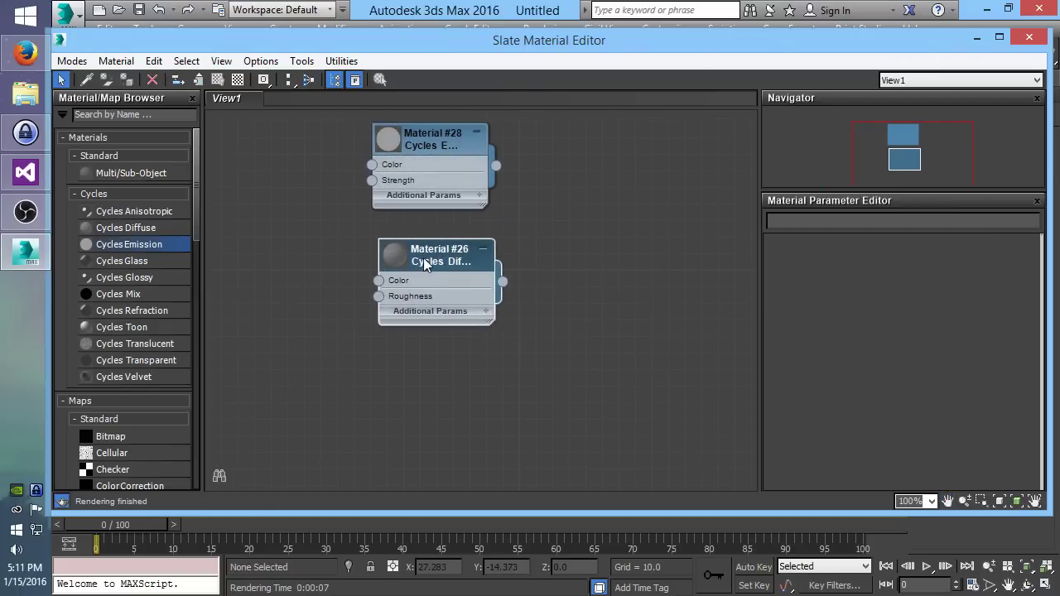
{"action": "middle_click_drag", "start_coordinate": [338, 236], "coordinate": [343, 309]}
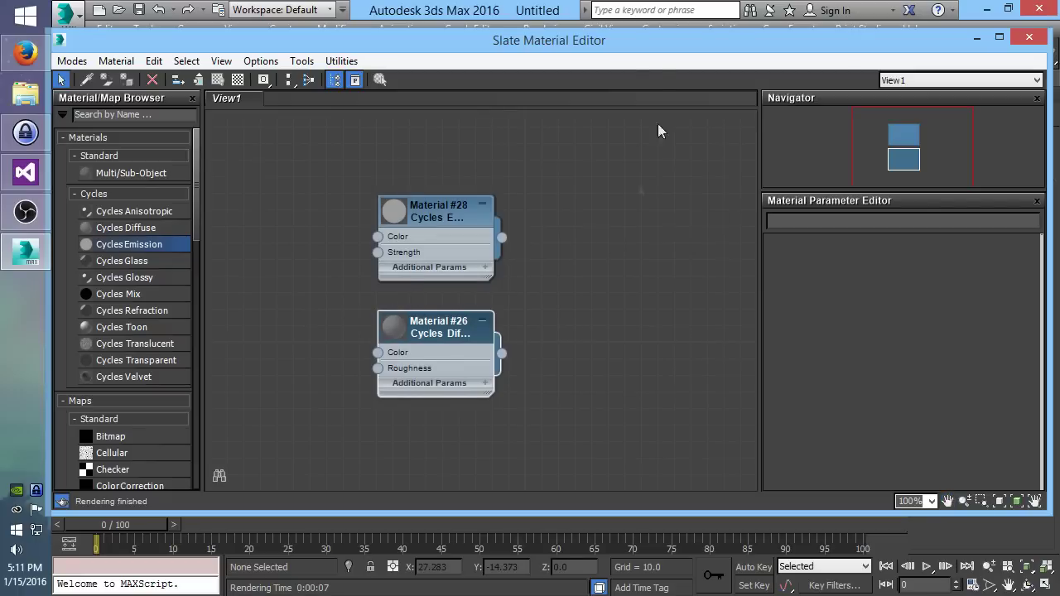
Step: Enlarge the Cycles Diffuse node's preview, place the node beside the emission node, and show its parameters for editing
{"action": "double_click", "coordinate": [393, 329]}
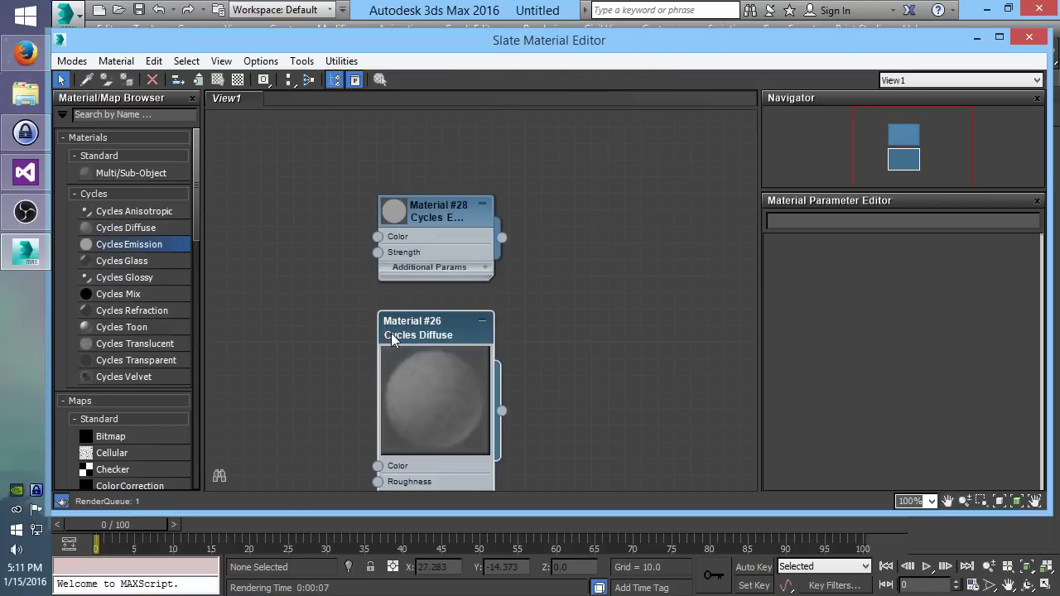
{"action": "right_click", "coordinate": [490, 319]}
{"action": "left_click_drag", "start_coordinate": [472, 317], "coordinate": [610, 218]}
{"action": "double_click", "coordinate": [619, 213]}
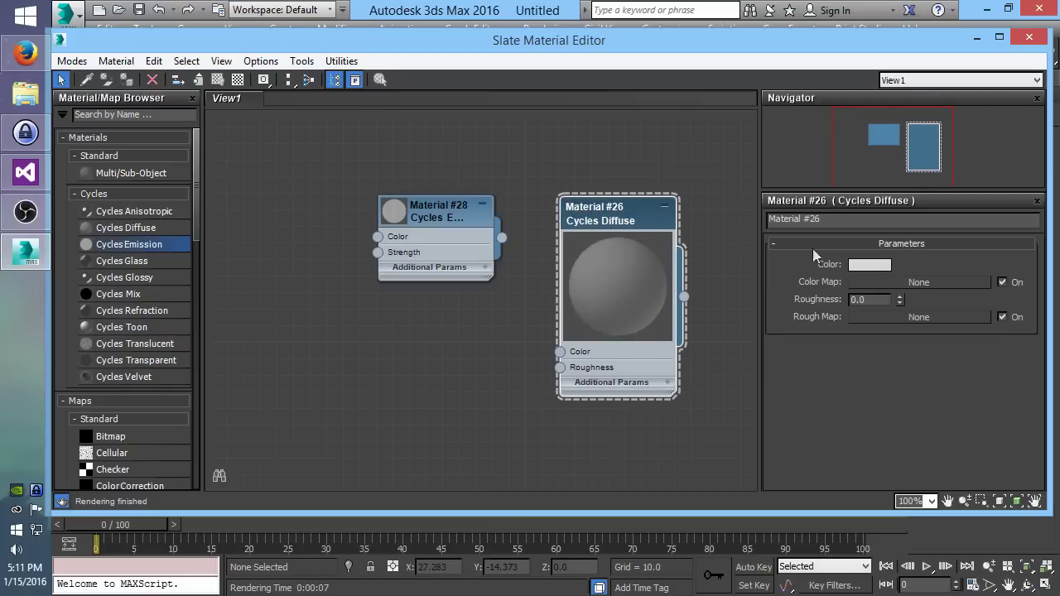
Step: Set the Cycles Diffuse material's color to light violet with red 202, green 179 and blue 245
{"action": "left_click", "coordinate": [869, 264]}
{"action": "left_click", "coordinate": [405, 141]}
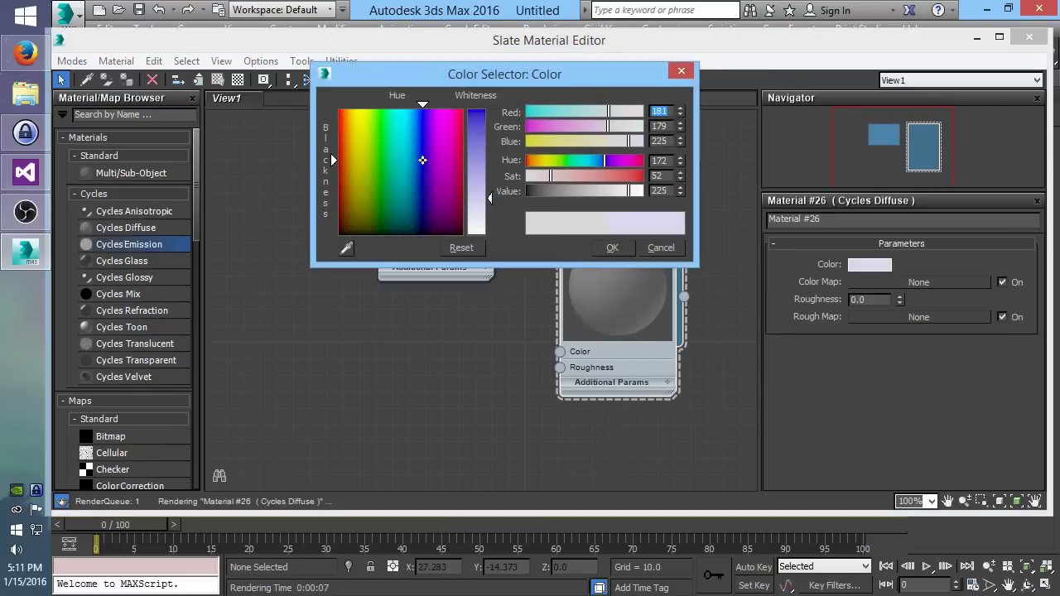
{"action": "left_click_drag", "start_coordinate": [493, 72], "coordinate": [985, 140]}
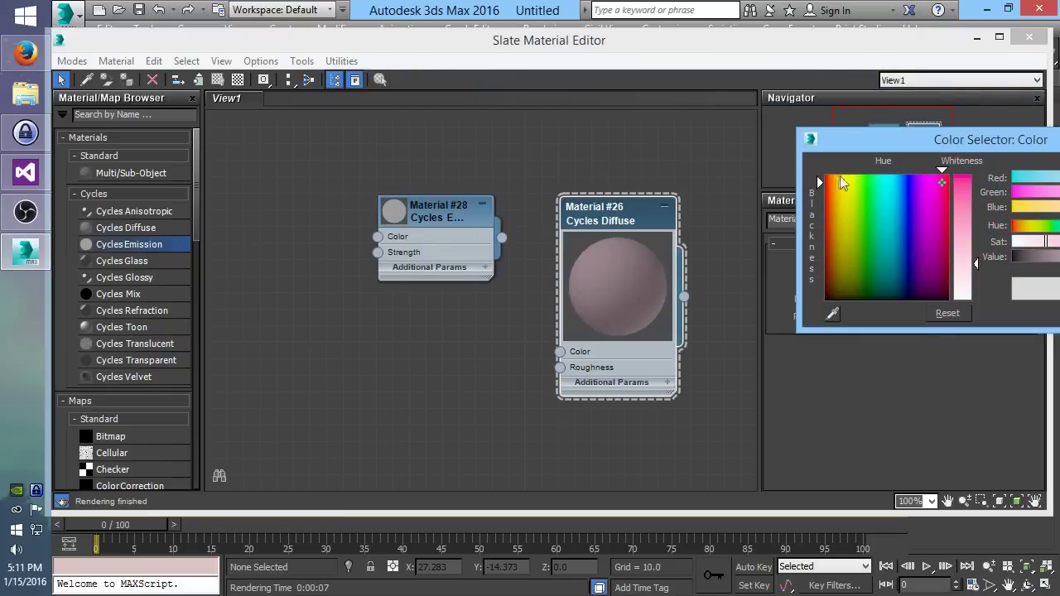
{"action": "left_click", "coordinate": [839, 175]}
{"action": "left_click_drag", "start_coordinate": [913, 152], "coordinate": [847, 140]}
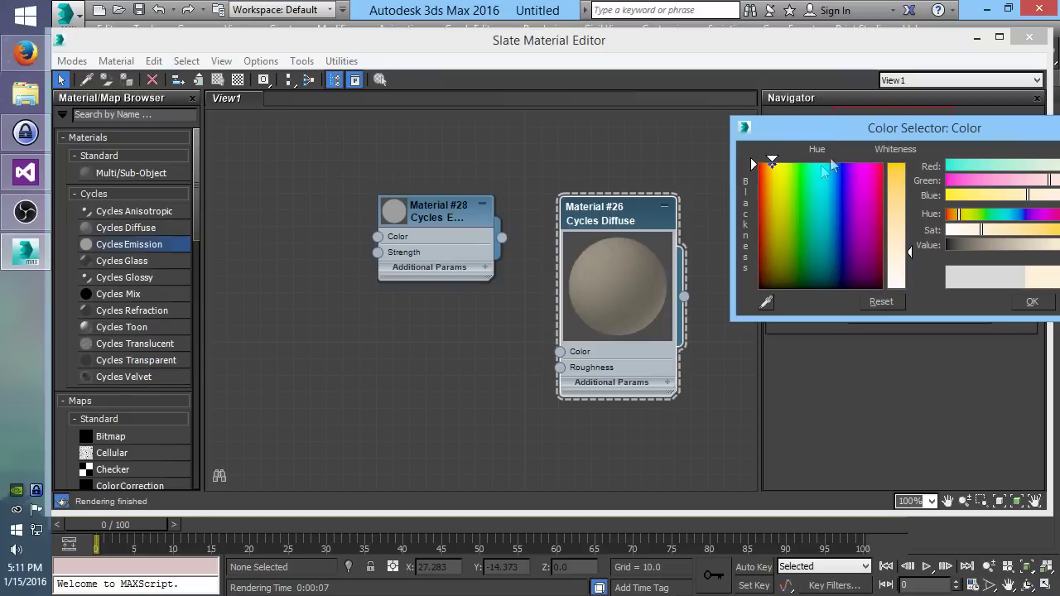
{"action": "left_click", "coordinate": [800, 181]}
{"action": "left_click", "coordinate": [849, 179]}
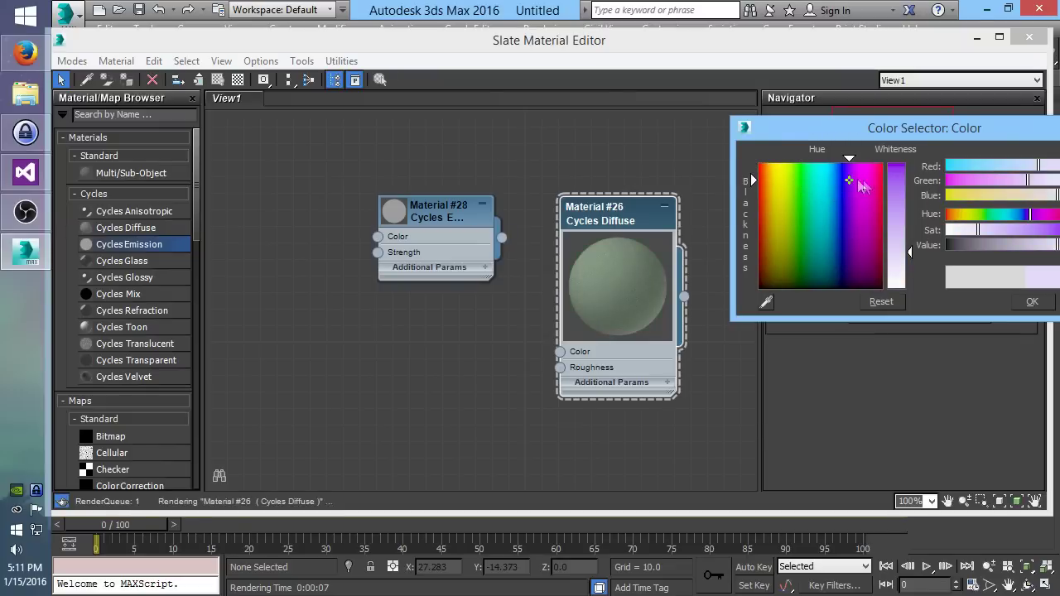
{"action": "left_click_drag", "start_coordinate": [906, 137], "coordinate": [646, 136]}
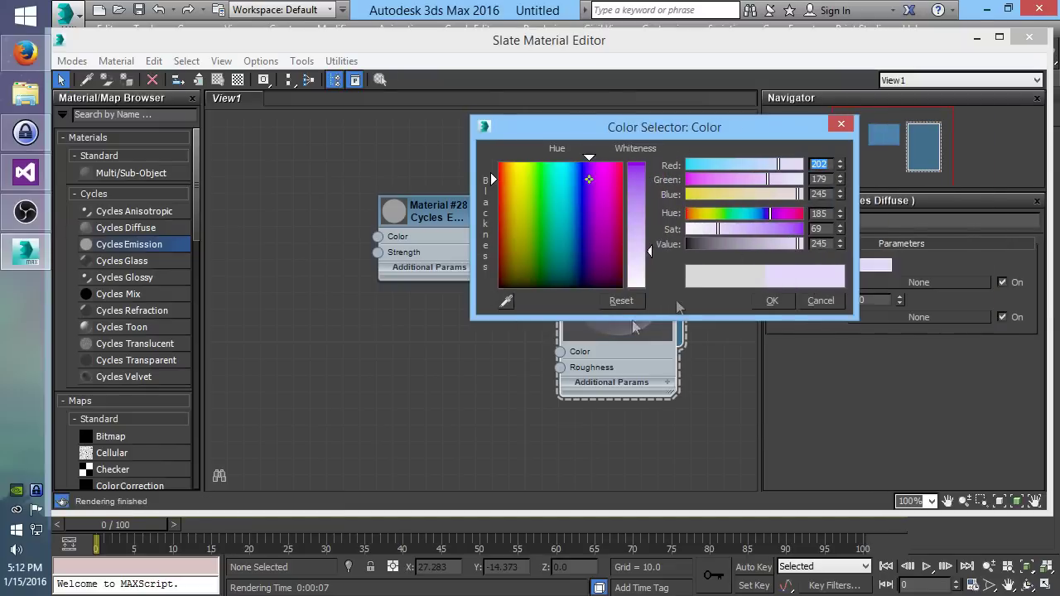
{"action": "left_click", "coordinate": [773, 301]}
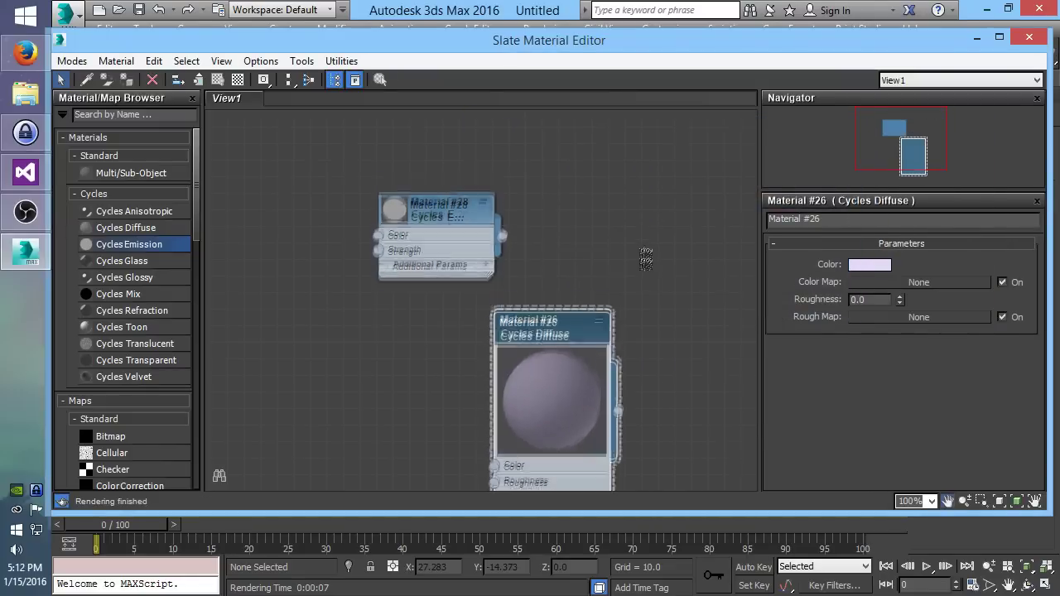
Step: Add a Checker map, connect it to the Cycles Diffuse material's Roughness input, and position the map node lower in the view
{"action": "middle_click_drag", "start_coordinate": [646, 257], "coordinate": [646, 176]}
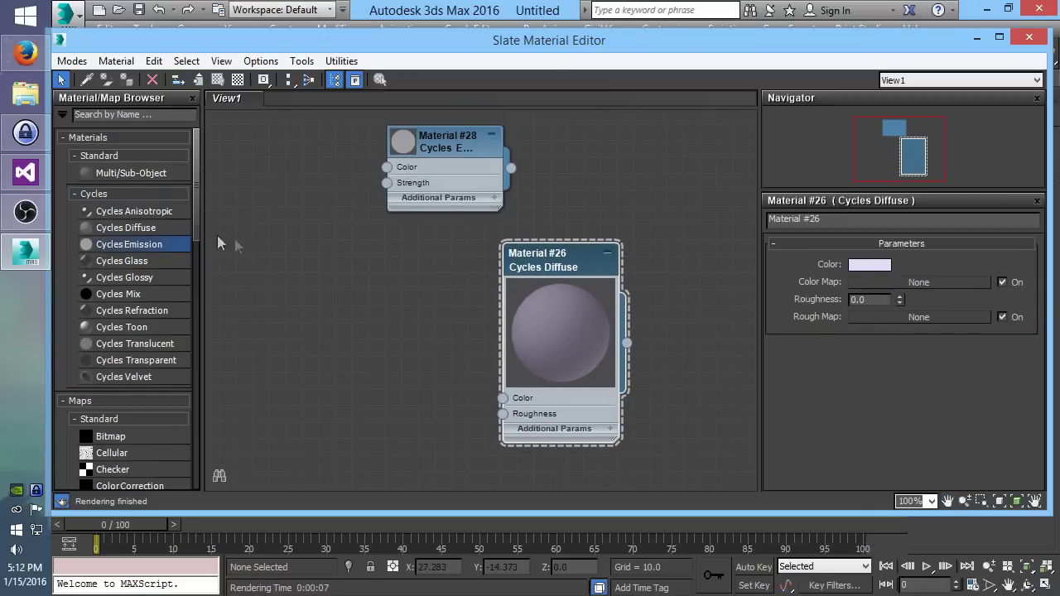
{"action": "scroll", "coordinate": [191, 215], "scroll_direction": "down", "scroll_amount": 4}
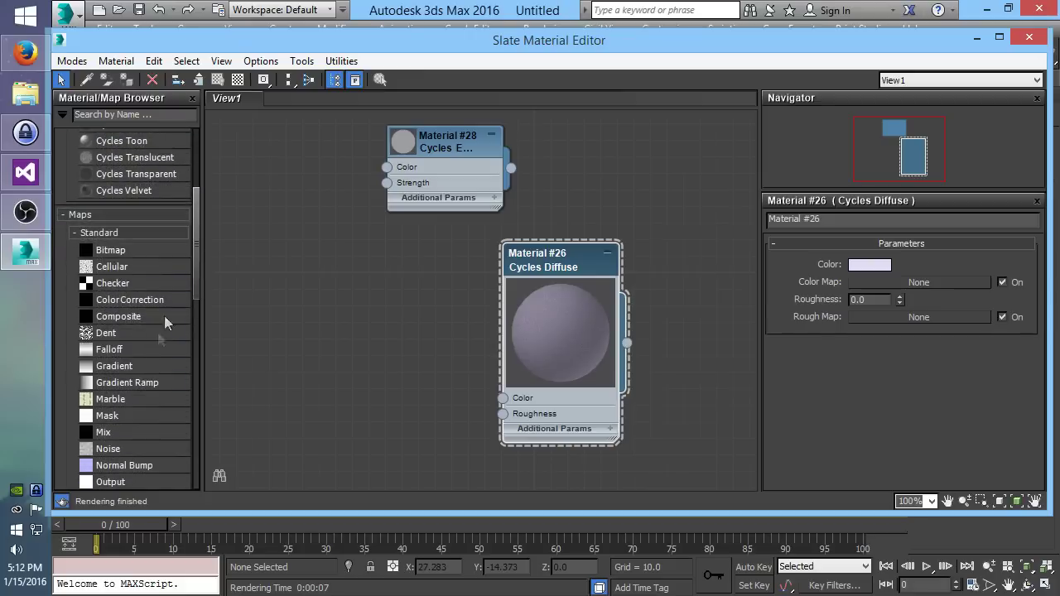
{"action": "left_click_drag", "start_coordinate": [137, 280], "coordinate": [273, 368]}
{"action": "left_click_drag", "start_coordinate": [380, 364], "coordinate": [503, 378]}
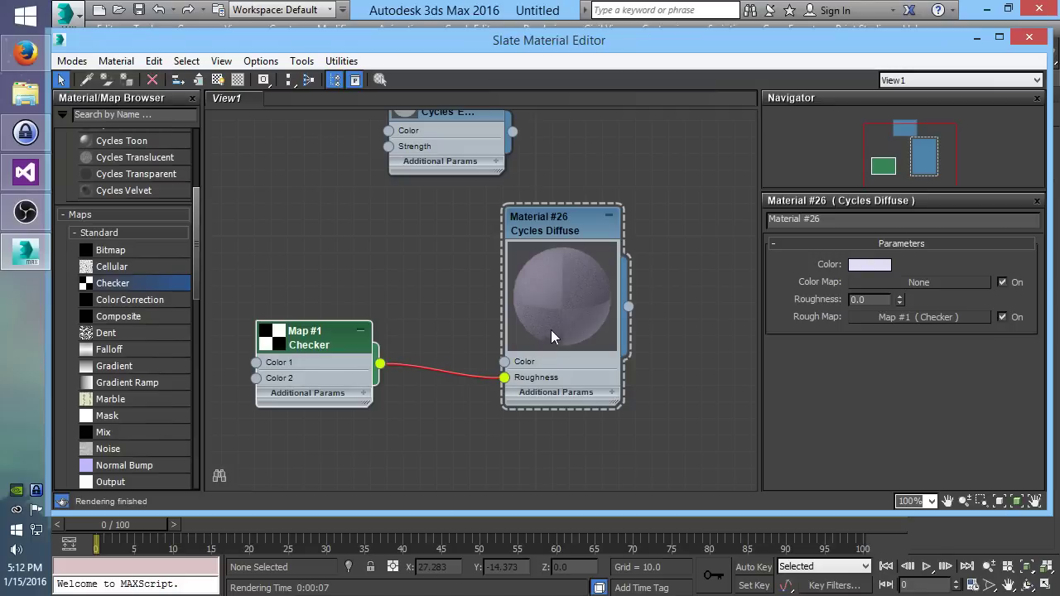
{"action": "middle_click_drag", "start_coordinate": [437, 326], "coordinate": [474, 293]}
{"action": "left_click_drag", "start_coordinate": [375, 305], "coordinate": [357, 339]}
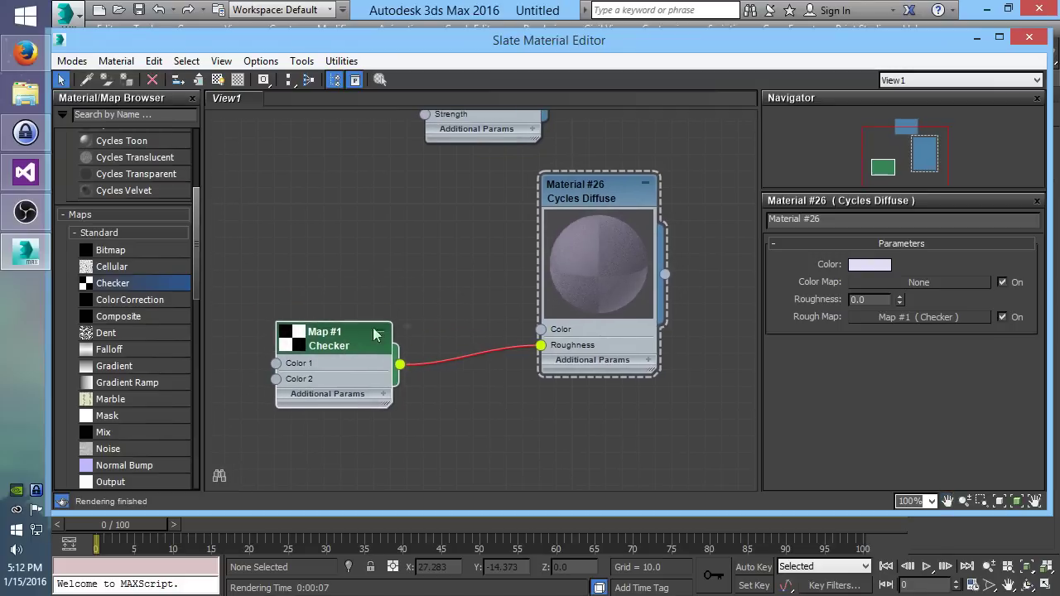
{"action": "middle_click_drag", "start_coordinate": [357, 339], "coordinate": [374, 310]}
{"action": "left_click_drag", "start_coordinate": [374, 311], "coordinate": [373, 327]}
{"action": "middle_click_drag", "start_coordinate": [192, 324], "coordinate": [228, 263]}
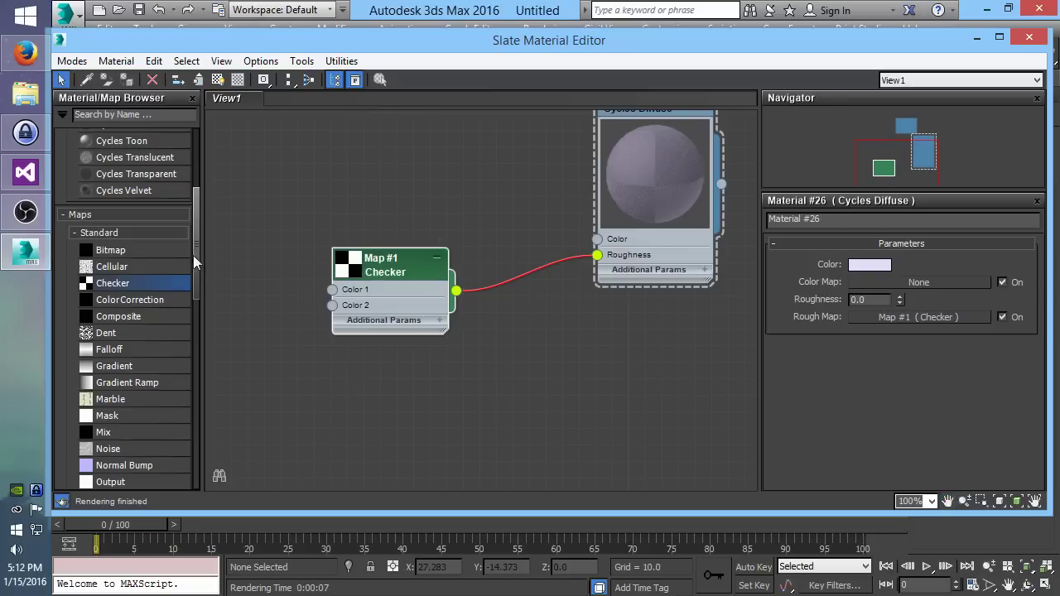
Step: Add a ShapeMap above the Checker node and connect it to the Cycles Diffuse material's Color input
{"action": "left_click_drag", "start_coordinate": [198, 295], "coordinate": [198, 365]}
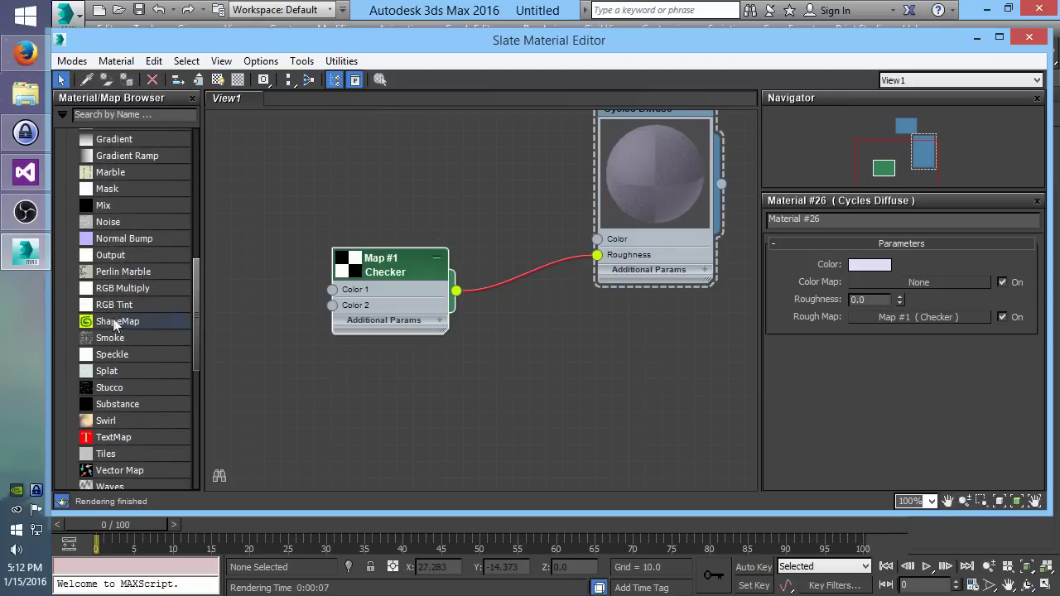
{"action": "left_click_drag", "start_coordinate": [114, 324], "coordinate": [365, 141]}
{"action": "middle_click_drag", "start_coordinate": [484, 141], "coordinate": [404, 283]}
{"action": "left_click_drag", "start_coordinate": [343, 285], "coordinate": [516, 380]}
Step: Delete the Checker and ShapeMap nodes from the material view
{"action": "left_click", "coordinate": [346, 458]}
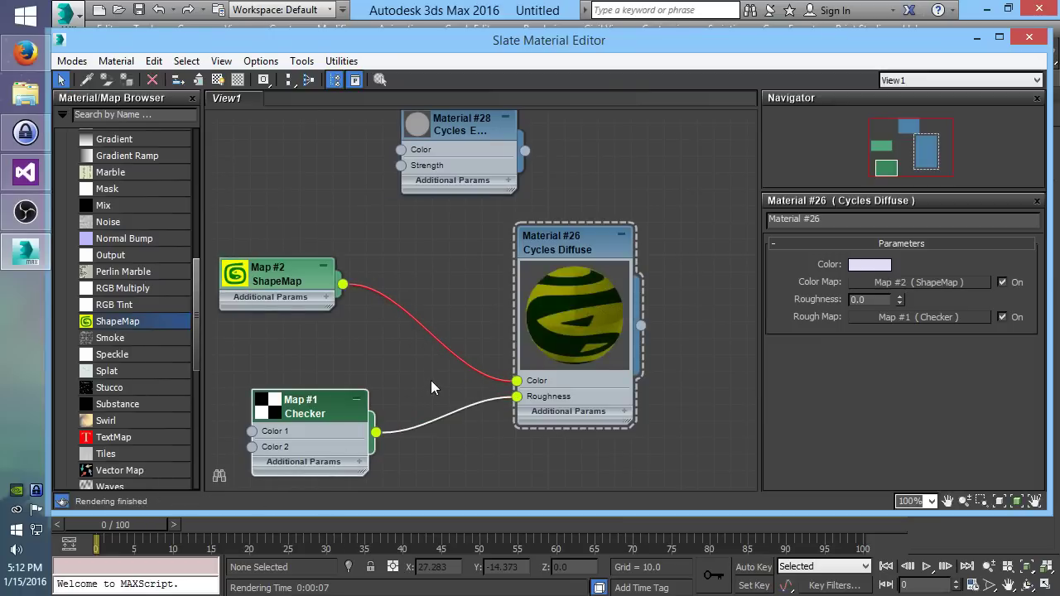
{"action": "key", "text": "Delete"}
{"action": "left_click_drag", "start_coordinate": [569, 252], "coordinate": [544, 254]}
{"action": "scroll", "coordinate": [509, 257], "scroll_direction": "down", "scroll_amount": 2}
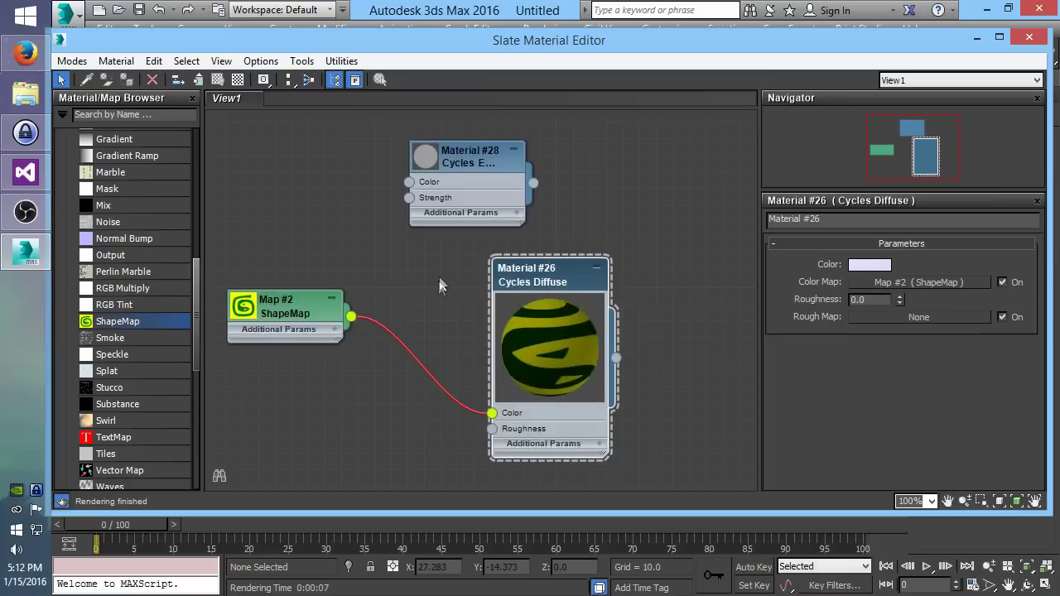
{"action": "scroll", "coordinate": [555, 198], "scroll_direction": "up", "scroll_amount": 1}
{"action": "left_click_drag", "start_coordinate": [229, 260], "coordinate": [400, 408]}
{"action": "key", "text": "Delete"}
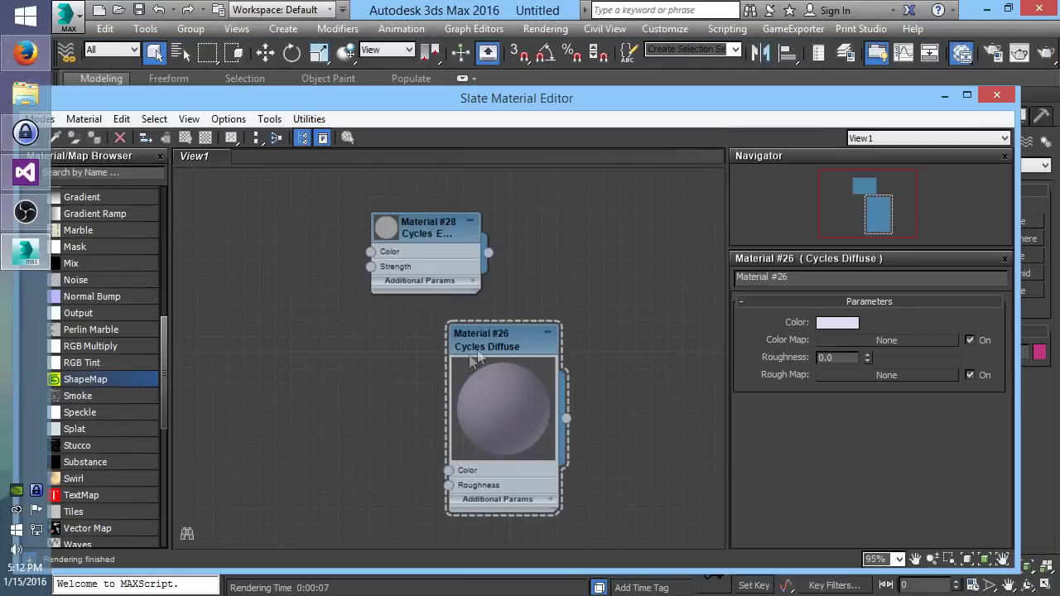
Step: Create a sphere at the center of the Perspective grid and assign the Cycles Diffuse material to it
{"action": "left_click_drag", "start_coordinate": [538, 98], "coordinate": [533, 455]}
{"action": "left_click", "coordinate": [949, 238]}
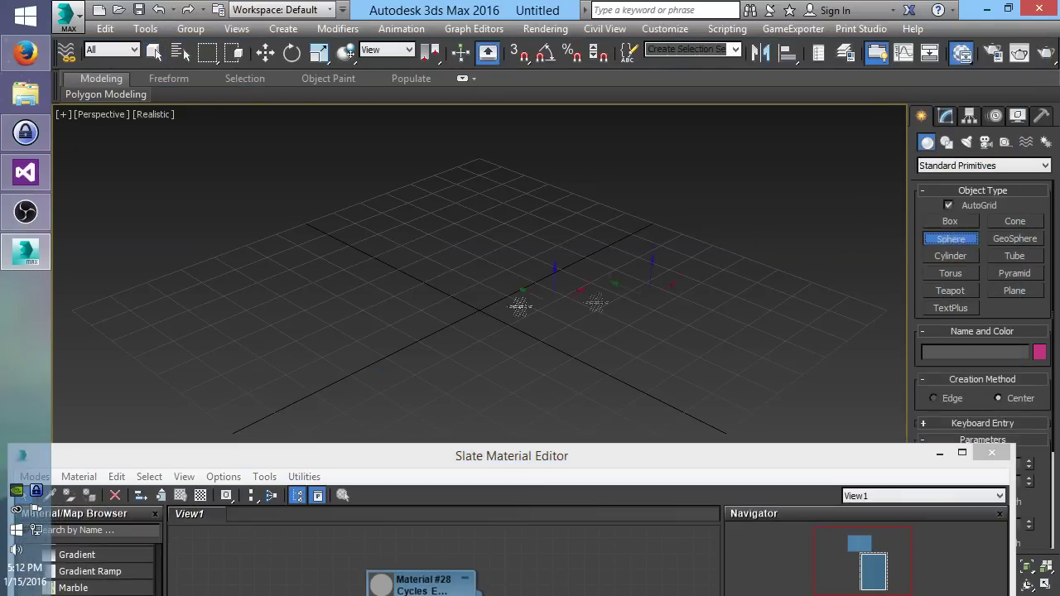
{"action": "left_click_drag", "start_coordinate": [485, 308], "coordinate": [573, 277]}
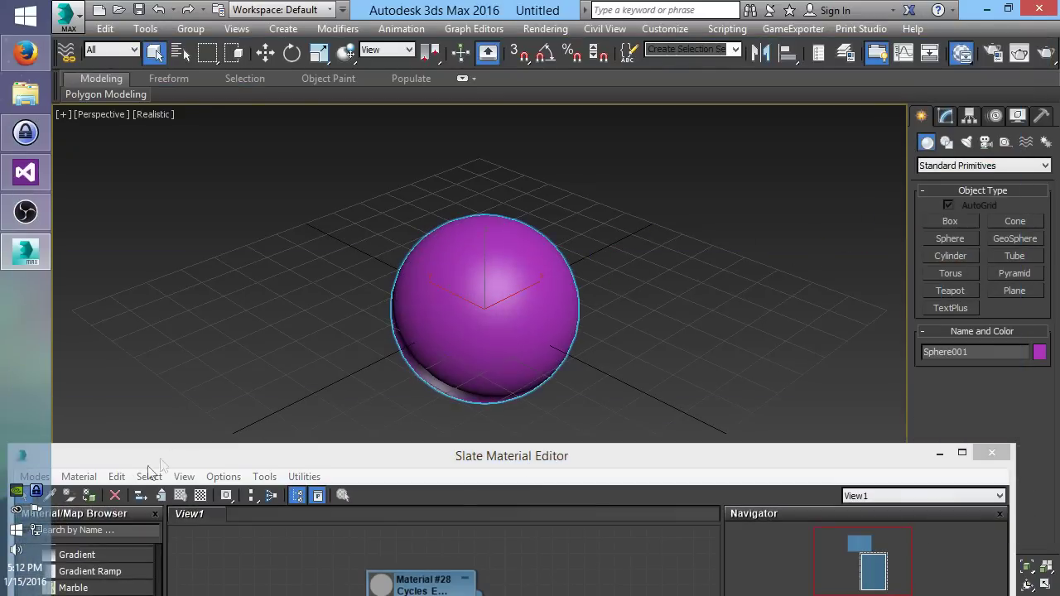
{"action": "left_click", "coordinate": [89, 494]}
{"action": "left_click_drag", "start_coordinate": [439, 454], "coordinate": [487, 395]}
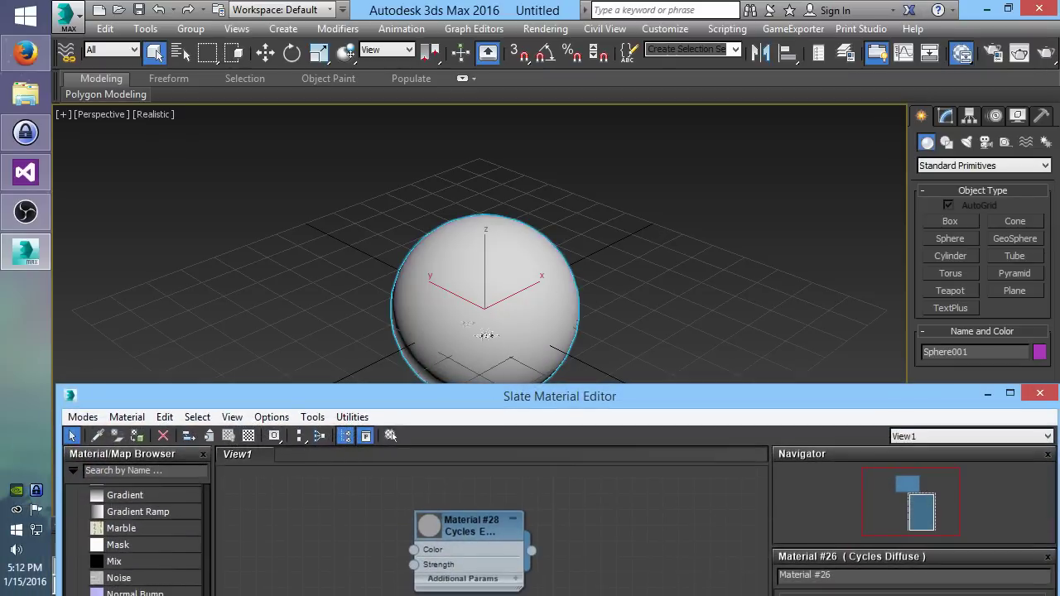
{"action": "left_click_drag", "start_coordinate": [575, 400], "coordinate": [517, 84]}
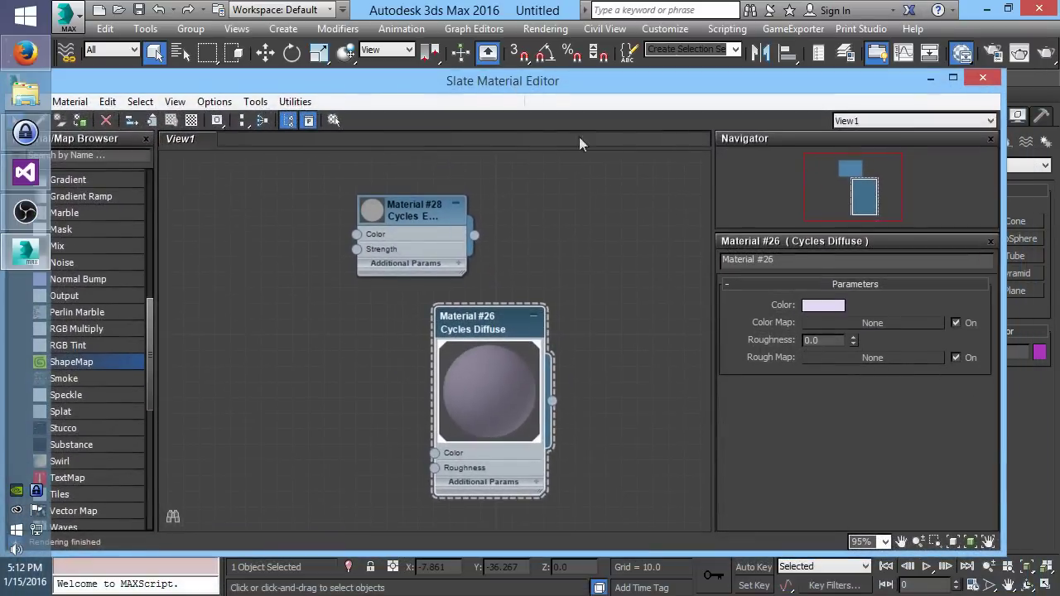
{"action": "left_click", "coordinate": [823, 306]}
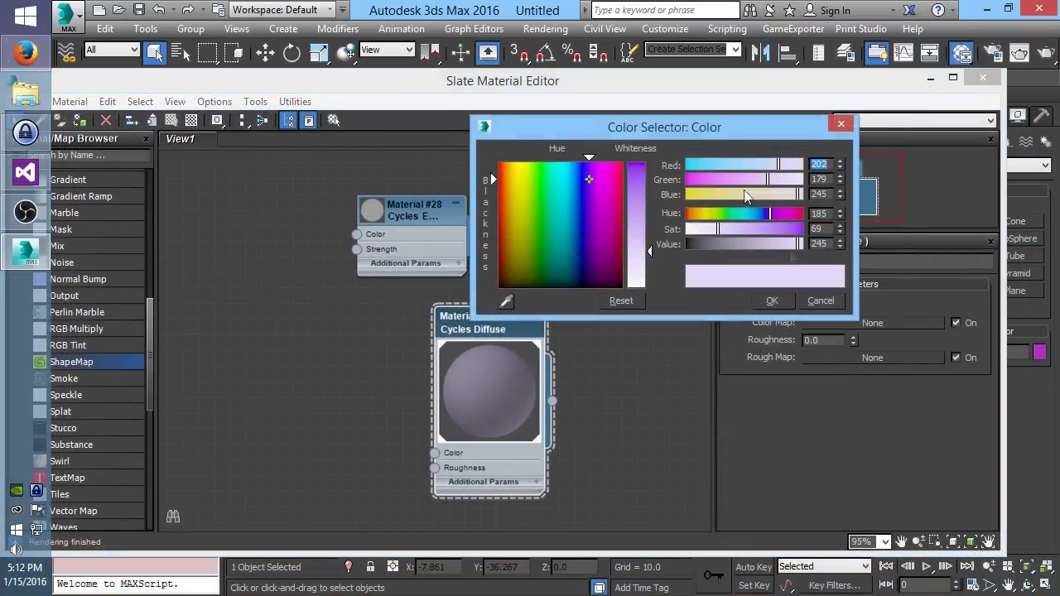
{"action": "left_click", "coordinate": [832, 303]}
Step: Try pale red, cyan and orange colors for the Cycles Diffuse material with the sphere in view, and discard the color changes
{"action": "left_click_drag", "start_coordinate": [820, 82], "coordinate": [809, 410]}
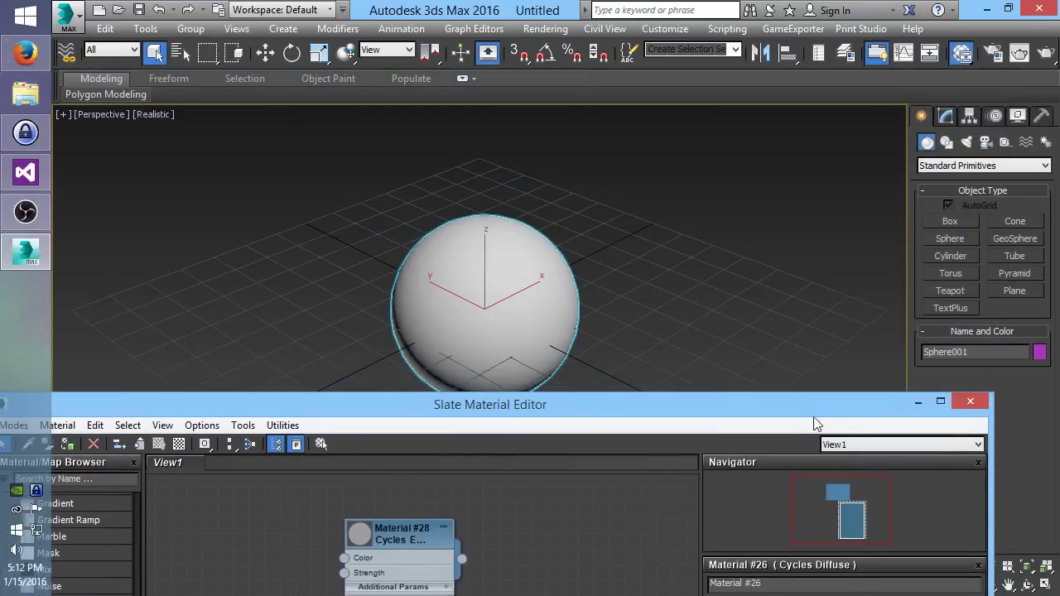
{"action": "middle_click_drag", "start_coordinate": [547, 299], "coordinate": [478, 227]}
{"action": "left_click_drag", "start_coordinate": [561, 404], "coordinate": [532, 275]}
{"action": "left_click", "coordinate": [781, 499]}
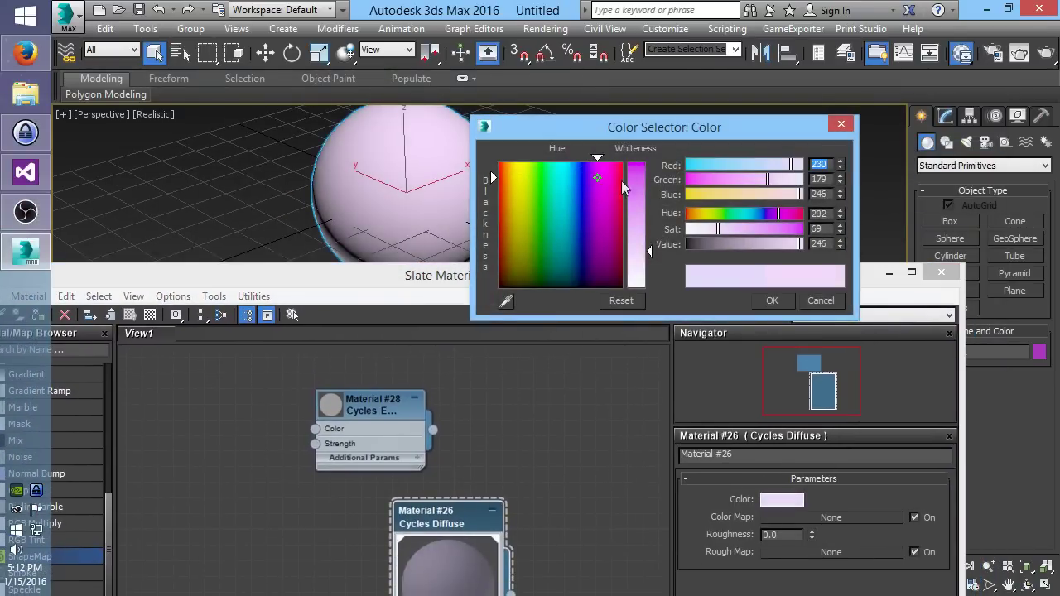
{"action": "left_click", "coordinate": [574, 176]}
{"action": "left_click_drag", "start_coordinate": [574, 176], "coordinate": [498, 177]}
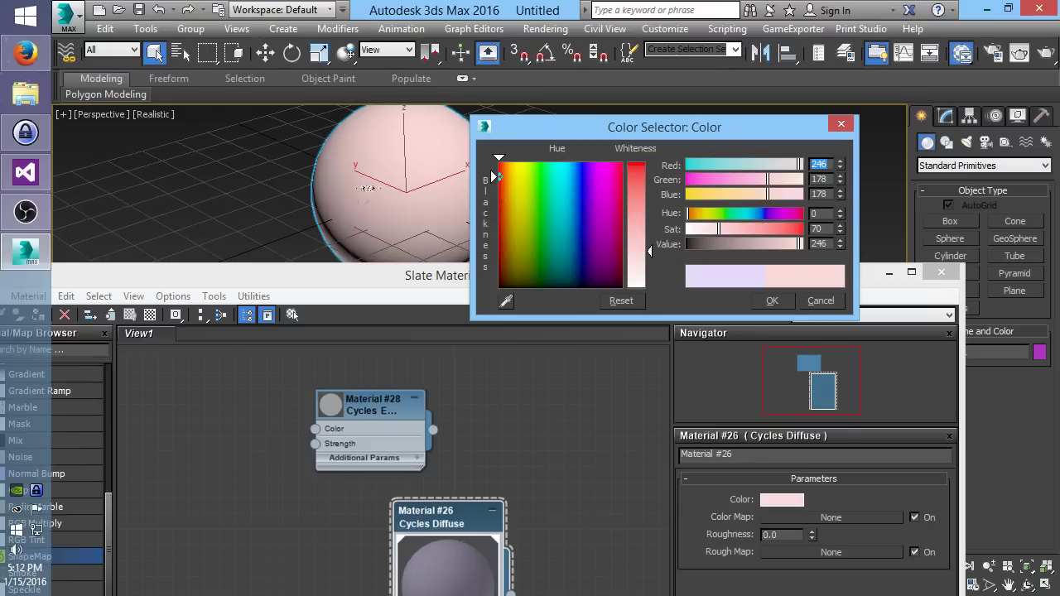
{"action": "left_click", "coordinate": [564, 178]}
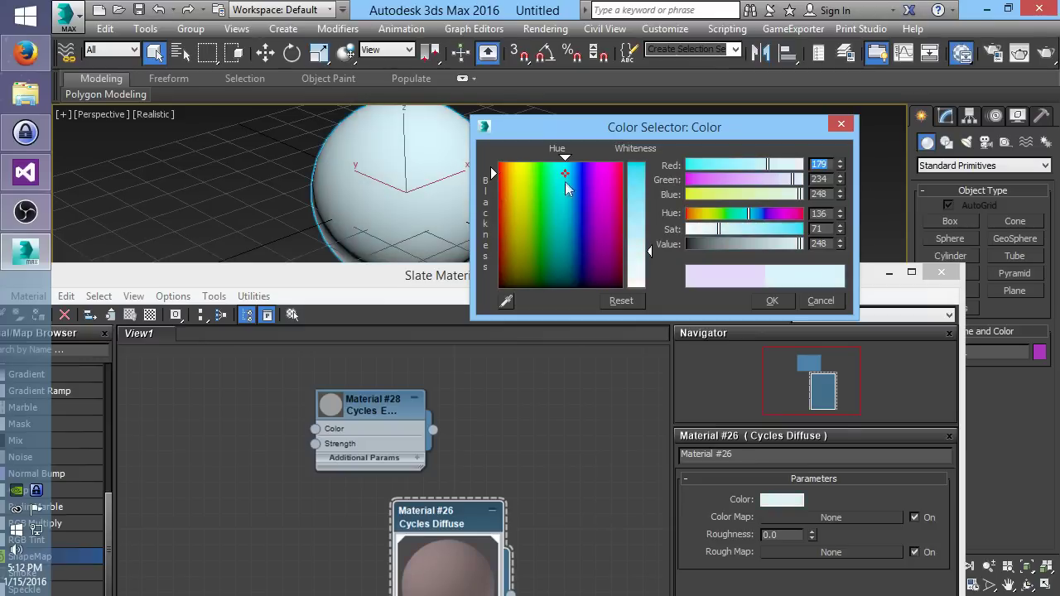
{"action": "left_click", "coordinate": [511, 167]}
{"action": "left_click", "coordinate": [820, 302]}
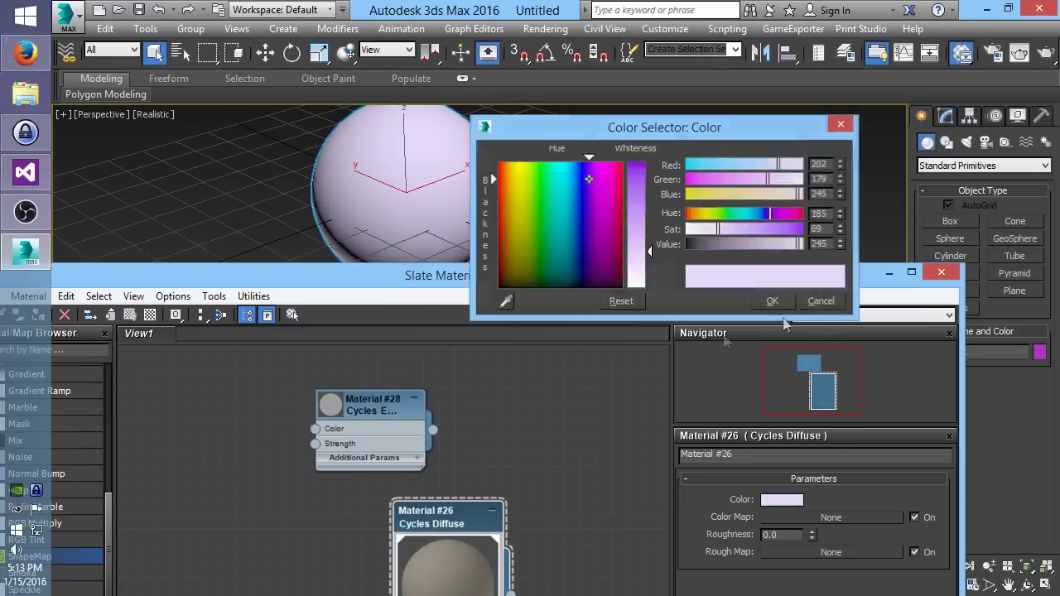
Step: Connect a new ShapeMap to the Color input of the sphere's Cycles Diffuse material
{"action": "left_click_drag", "start_coordinate": [557, 280], "coordinate": [645, 194]}
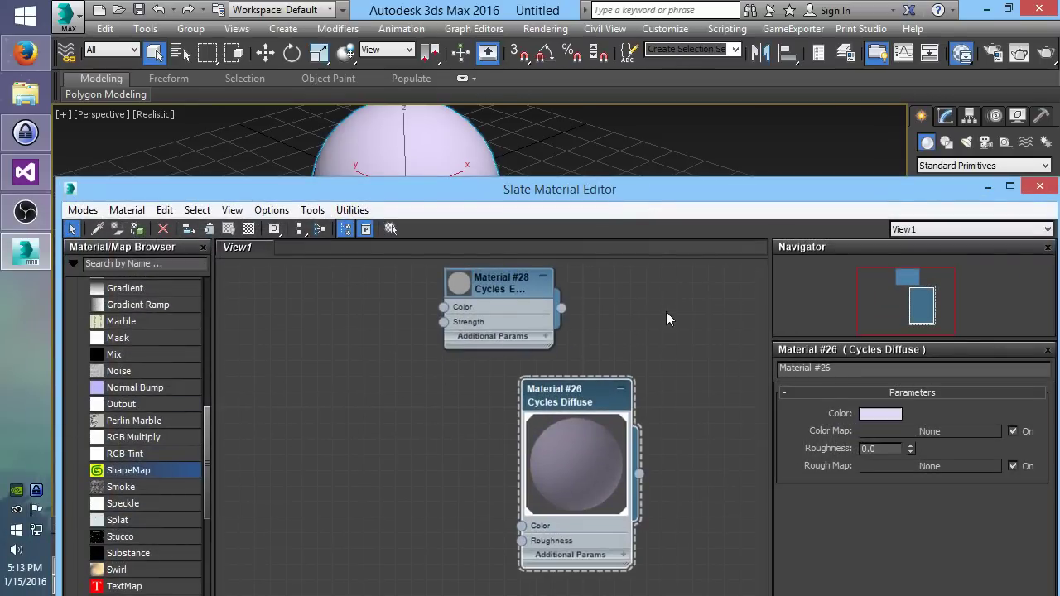
{"action": "middle_click_drag", "start_coordinate": [667, 312], "coordinate": [617, 344]}
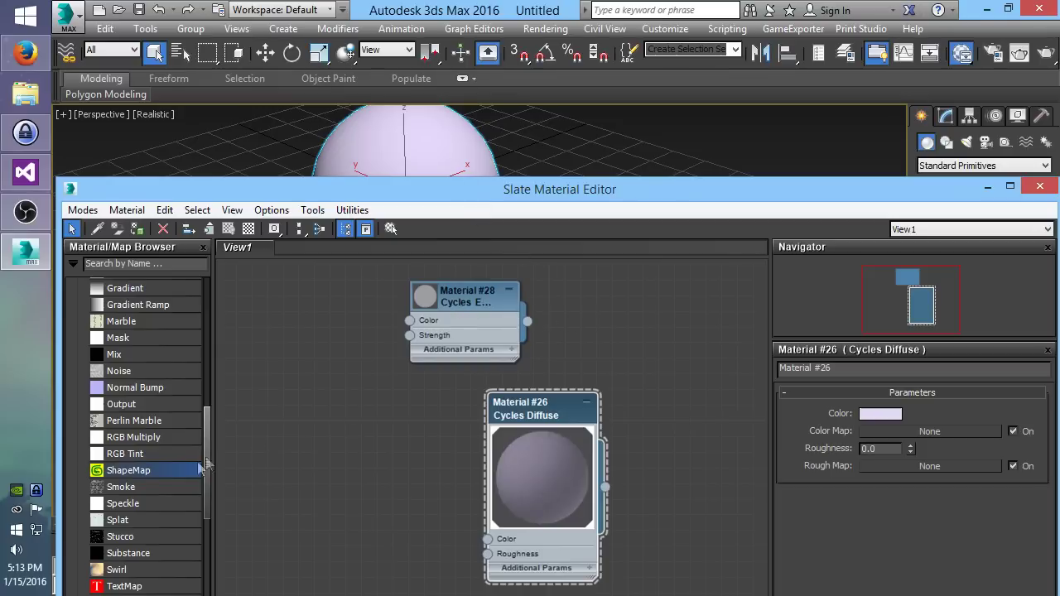
{"action": "left_click_drag", "start_coordinate": [133, 470], "coordinate": [273, 481]}
{"action": "left_click_drag", "start_coordinate": [370, 495], "coordinate": [491, 542]}
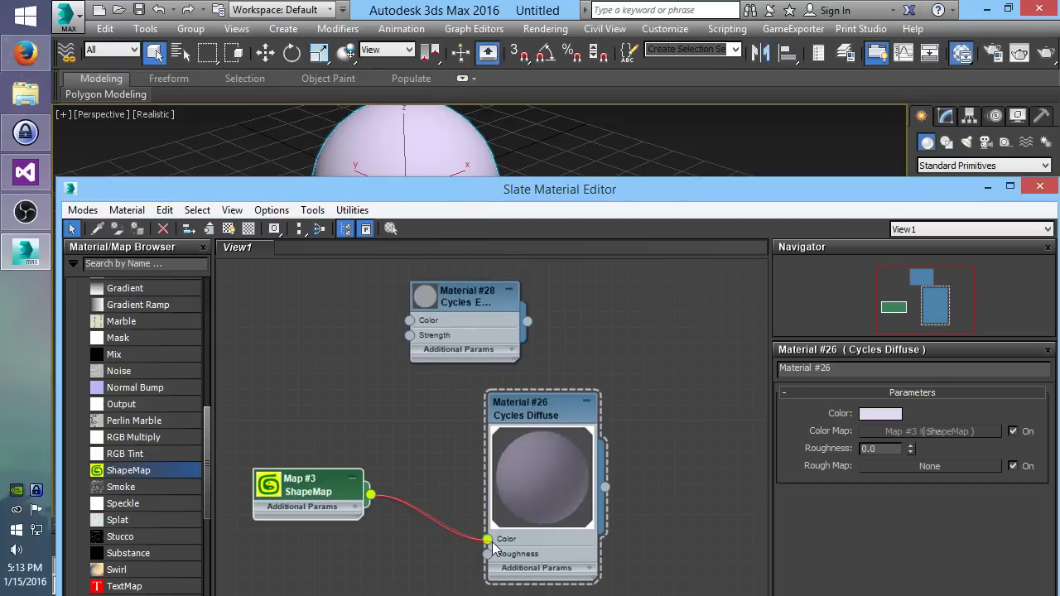
{"action": "left_click_drag", "start_coordinate": [497, 198], "coordinate": [543, 162]}
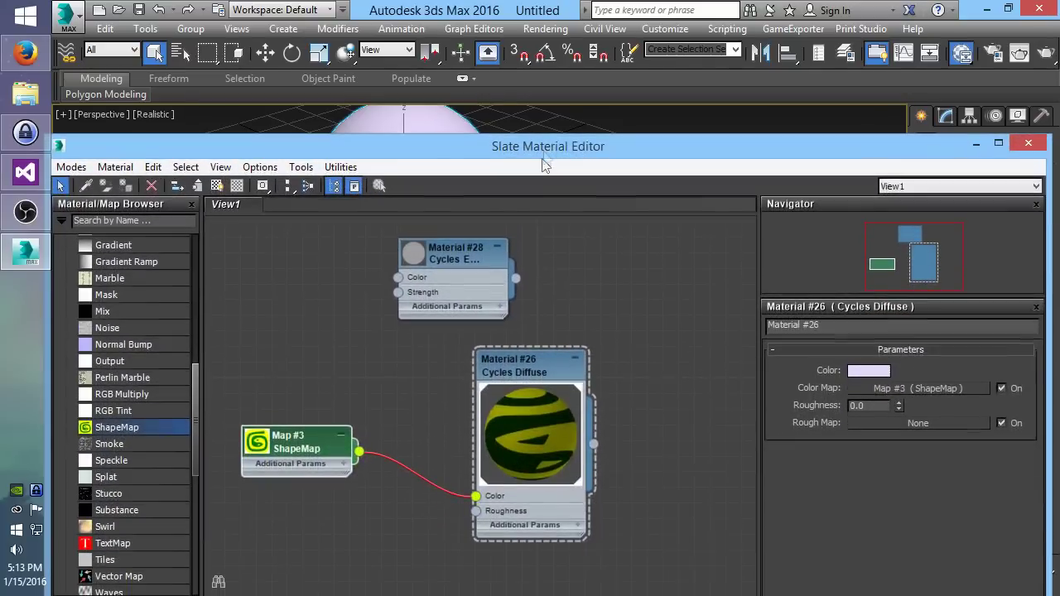
Step: Delete the ShapeMap node feeding the Cycles Diffuse material's color
{"action": "left_click_drag", "start_coordinate": [424, 386], "coordinate": [288, 512]}
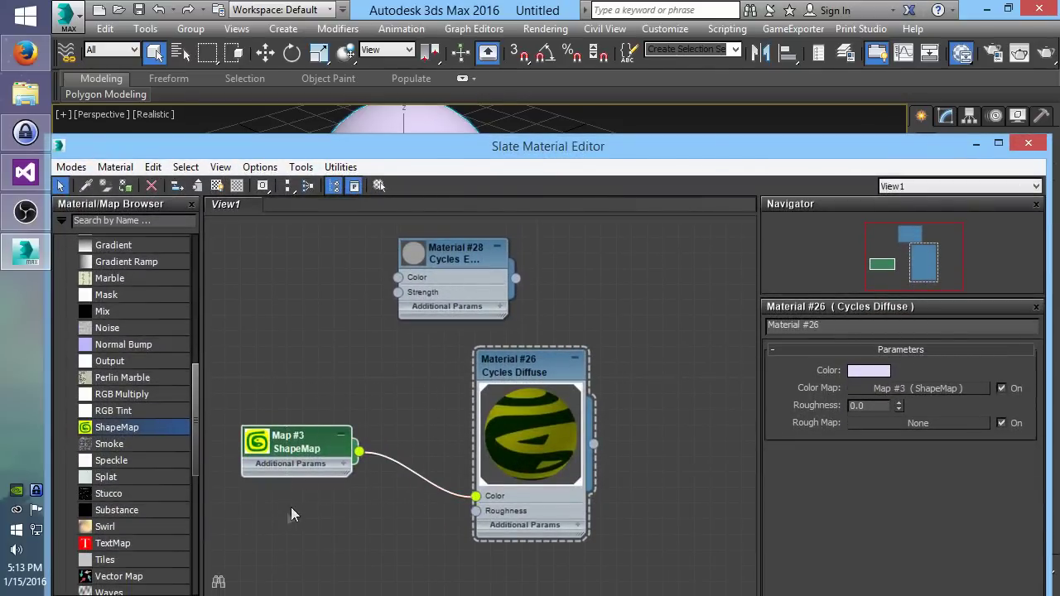
{"action": "key", "text": "Delete"}
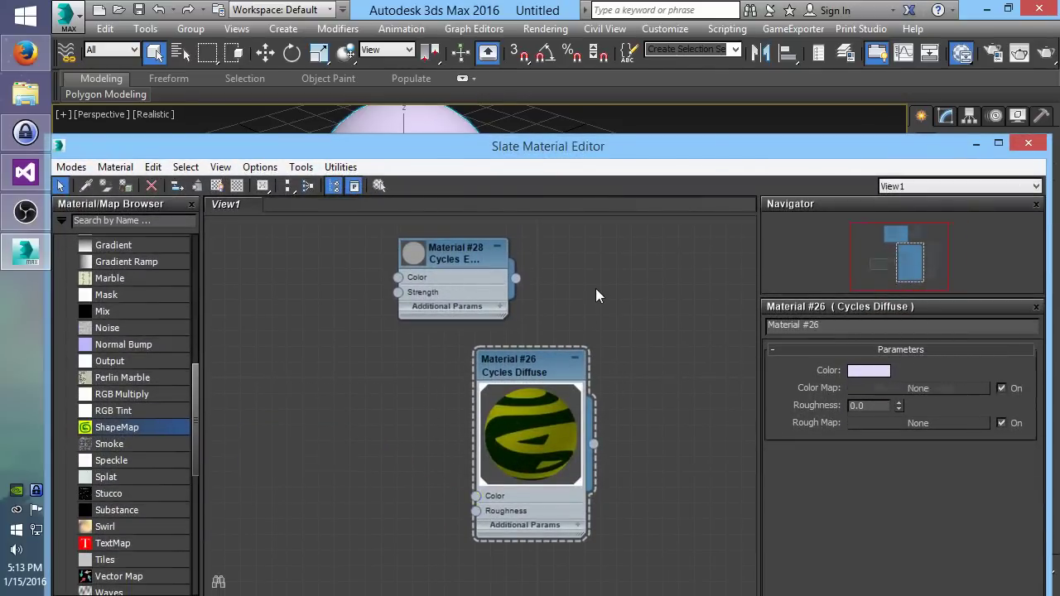
{"action": "left_click_drag", "start_coordinate": [620, 152], "coordinate": [566, 133]}
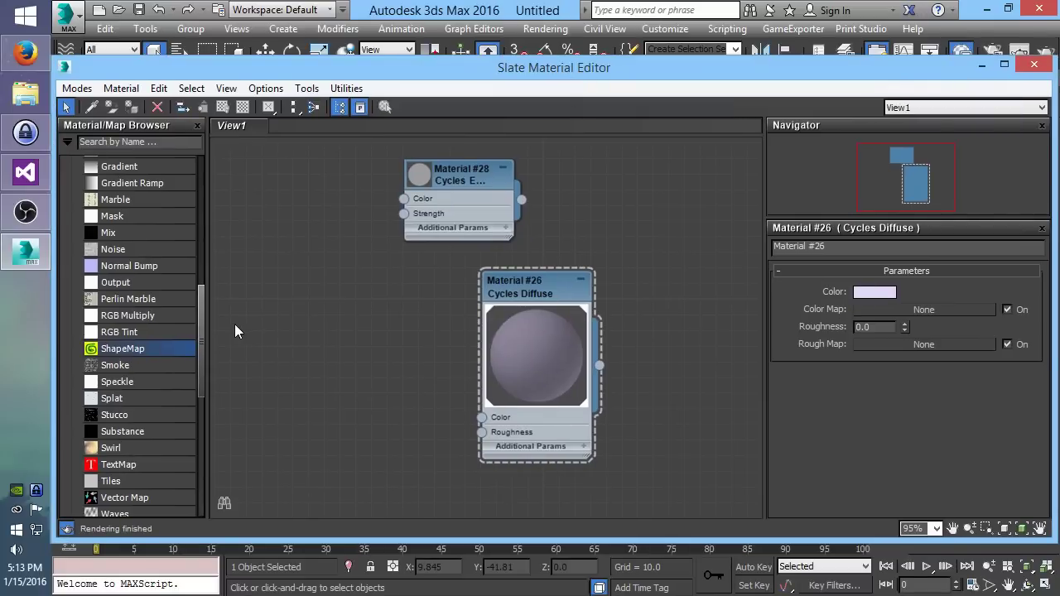
Step: Align the Cycles Diffuse node beneath the emission node, and add a Cycles Velvet material beside it with an enlarged preview
{"action": "left_click_drag", "start_coordinate": [544, 294], "coordinate": [482, 296]}
{"action": "left_click_drag", "start_coordinate": [202, 332], "coordinate": [199, 198]}
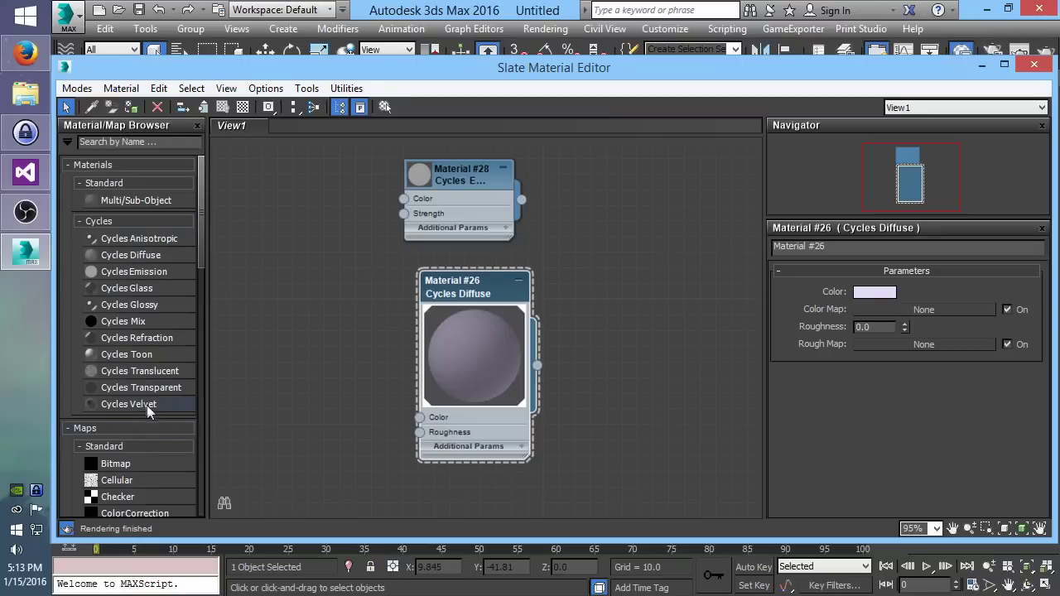
{"action": "left_click_drag", "start_coordinate": [143, 404], "coordinate": [263, 248]}
{"action": "double_click", "coordinate": [625, 274]}
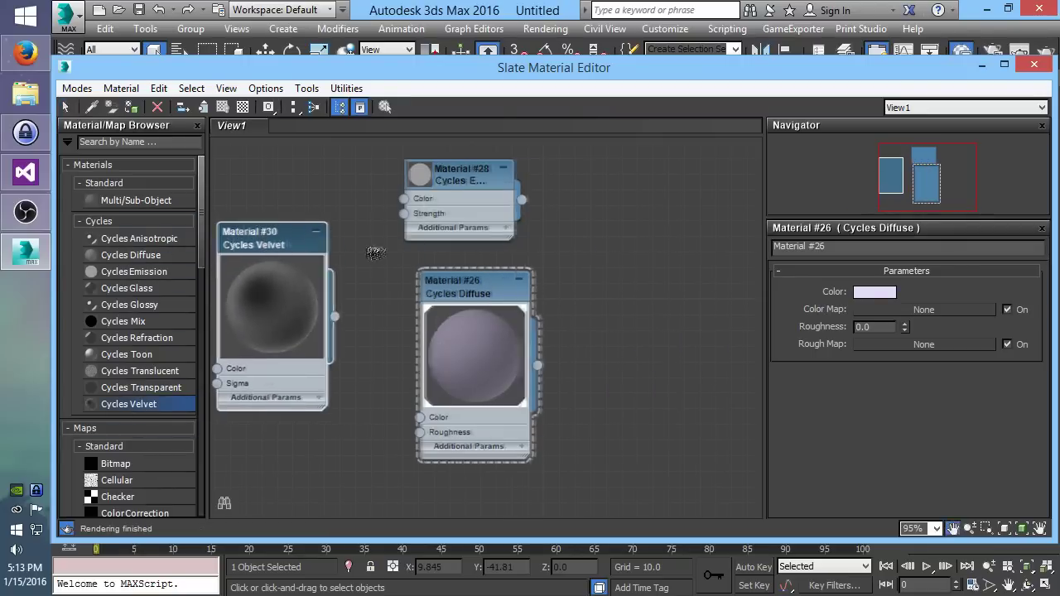
{"action": "middle_click_drag", "start_coordinate": [263, 248], "coordinate": [329, 241]}
{"action": "left_click_drag", "start_coordinate": [334, 234], "coordinate": [315, 231]}
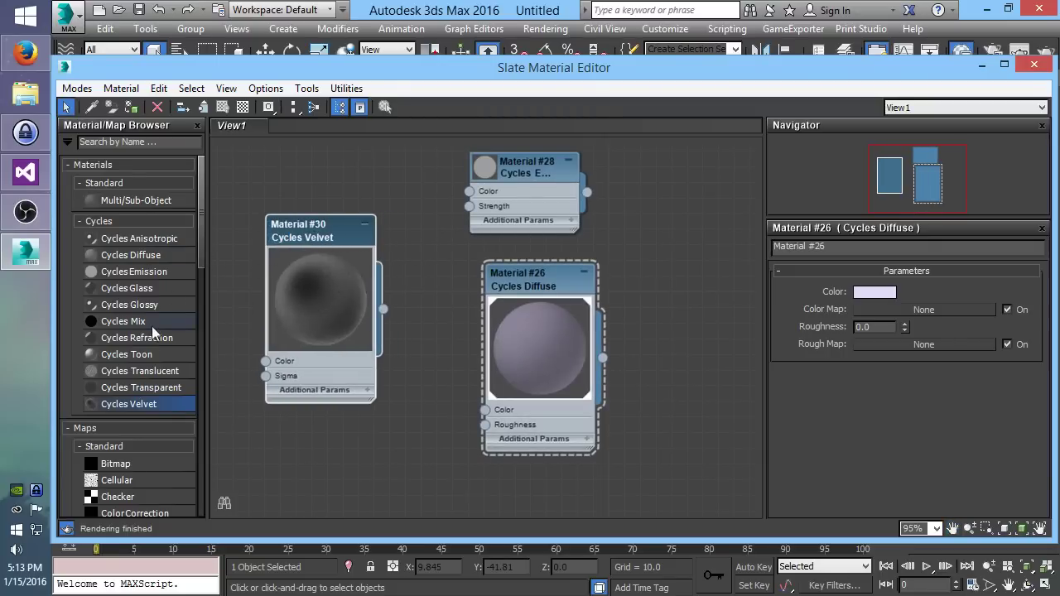
Step: Add a Cycles Mix material and connect Cycles Emission to its Material A and Cycles Diffuse to its Material B
{"action": "left_click_drag", "start_coordinate": [150, 323], "coordinate": [712, 249]}
{"action": "middle_click_drag", "start_coordinate": [674, 246], "coordinate": [588, 259]}
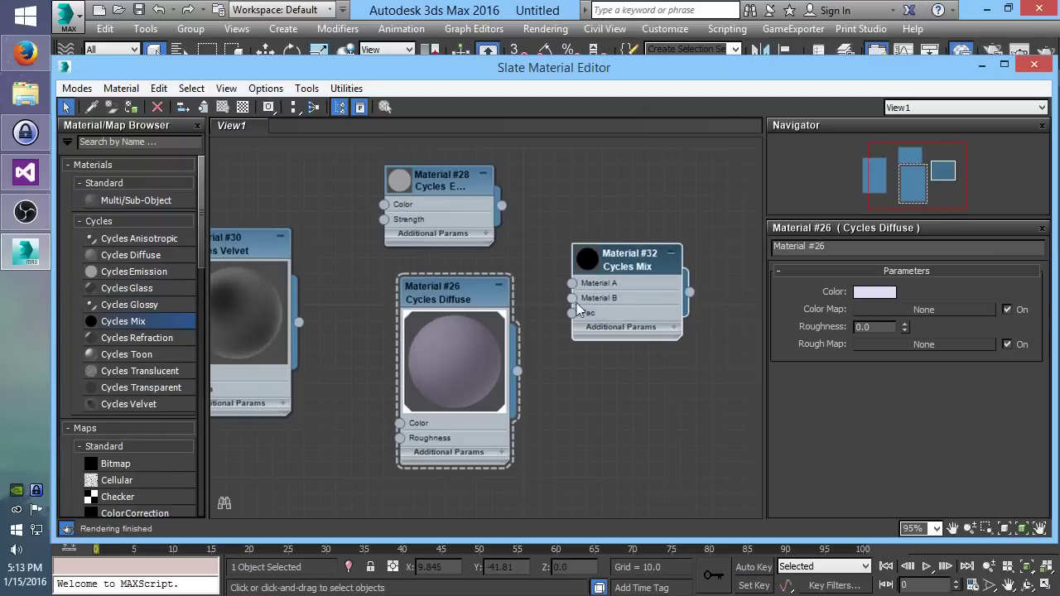
{"action": "left_click_drag", "start_coordinate": [501, 205], "coordinate": [571, 298]}
{"action": "left_click_drag", "start_coordinate": [627, 259], "coordinate": [688, 273]}
Step: Add a ShapeMap, connect it to the Fac input of the Cycles Mix material, and enlarge the mix material's preview
{"action": "middle_click_drag", "start_coordinate": [688, 274], "coordinate": [608, 177]}
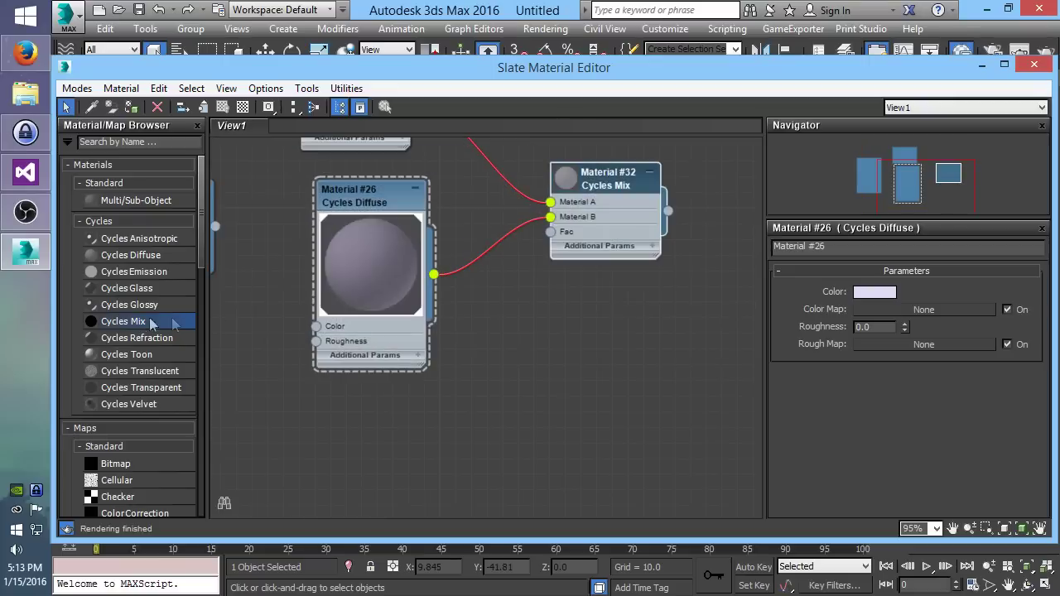
{"action": "left_click_drag", "start_coordinate": [197, 248], "coordinate": [190, 342]}
{"action": "left_click_drag", "start_coordinate": [122, 460], "coordinate": [389, 455]}
{"action": "left_click_drag", "start_coordinate": [479, 469], "coordinate": [551, 234]}
{"action": "left_click_drag", "start_coordinate": [605, 174], "coordinate": [668, 207]}
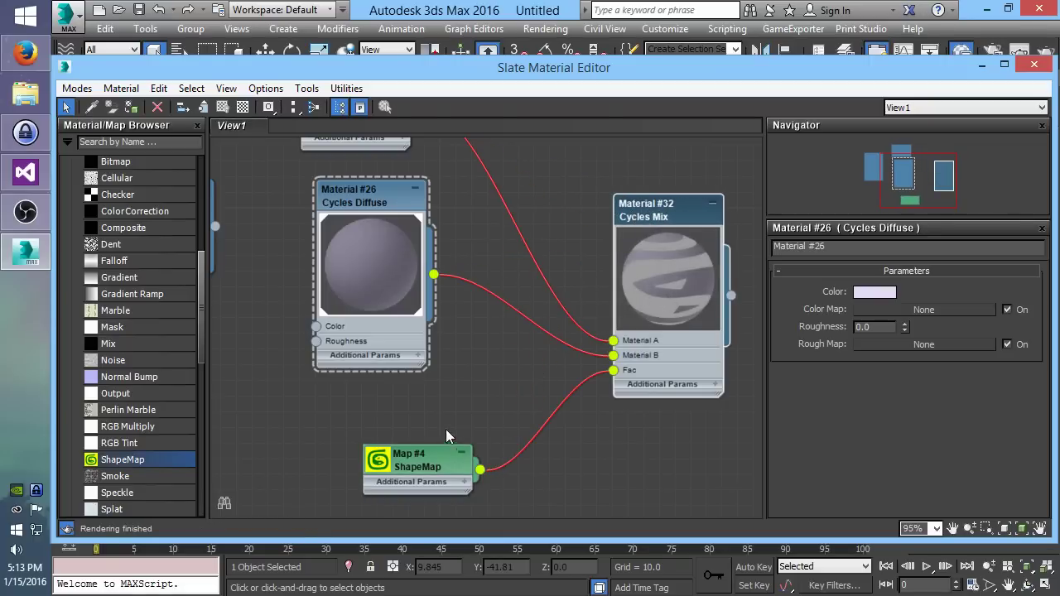
Step: Delete the link between the ShapeMap and the Cycles Mix Fac input, and move the ShapeMap node farther from the mix
{"action": "middle_click_drag", "start_coordinate": [628, 467], "coordinate": [639, 401]}
{"action": "left_click_drag", "start_coordinate": [625, 416], "coordinate": [554, 336]}
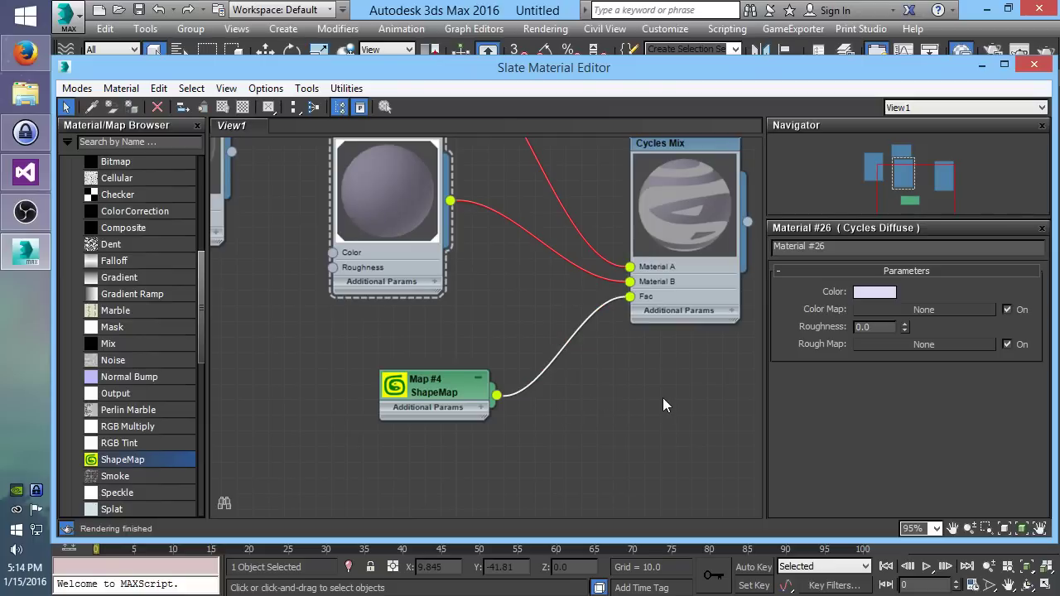
{"action": "key", "text": "Delete"}
{"action": "left_click_drag", "start_coordinate": [435, 394], "coordinate": [342, 395]}
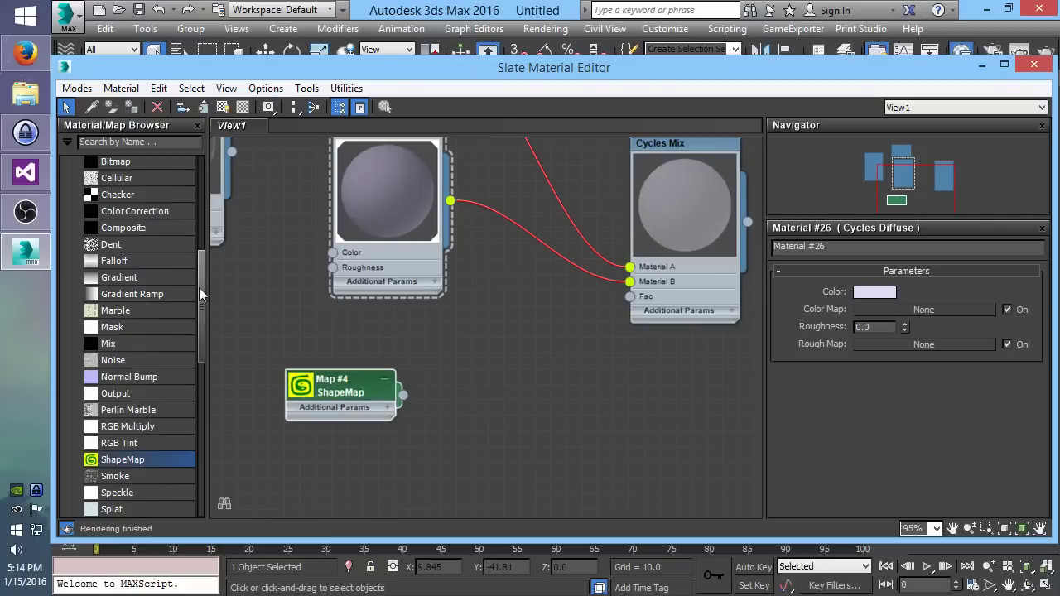
Step: Try the ShapeMap directly in the Cycles Mix Fac input once more, and delete that link
{"action": "left_click_drag", "start_coordinate": [199, 288], "coordinate": [201, 320]}
{"action": "left_click_drag", "start_coordinate": [403, 395], "coordinate": [630, 296]}
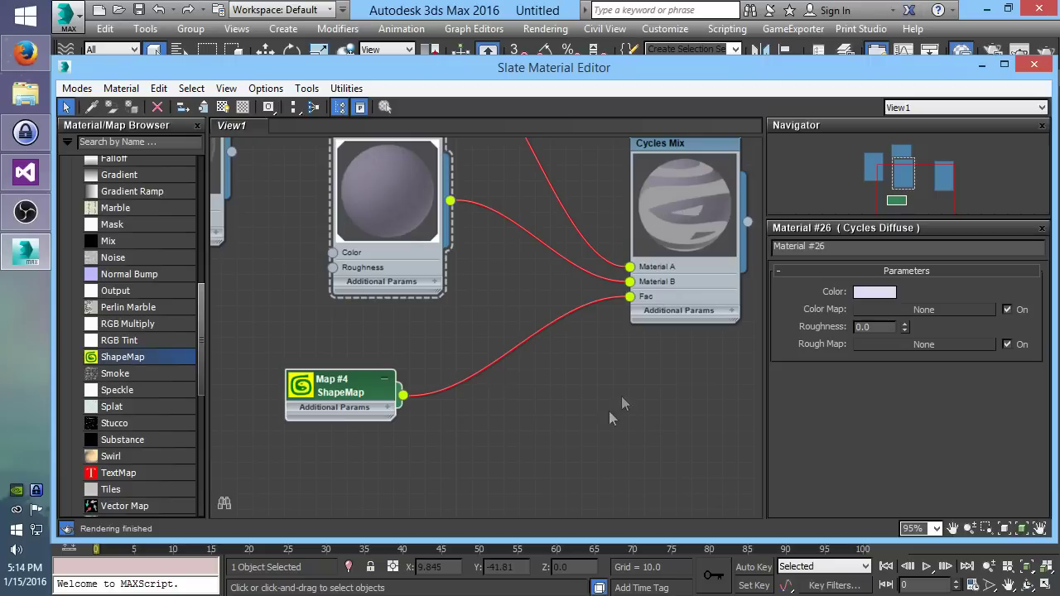
{"action": "left_click", "coordinate": [571, 311]}
{"action": "key", "text": "Delete"}
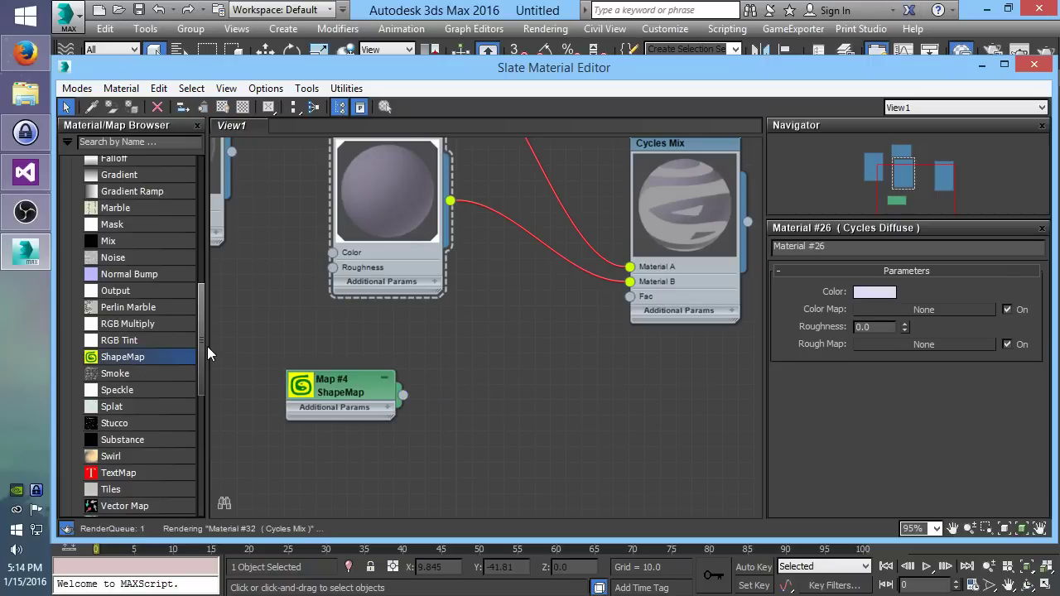
Step: Add a Cycles Texmap Filter, feed the ShapeMap into its Texmap input, and connect the filter to the Cycles Mix Fac input
{"action": "left_click_drag", "start_coordinate": [201, 350], "coordinate": [196, 391]}
{"action": "left_click_drag", "start_coordinate": [145, 435], "coordinate": [483, 351]}
{"action": "left_click_drag", "start_coordinate": [339, 396], "coordinate": [411, 362]}
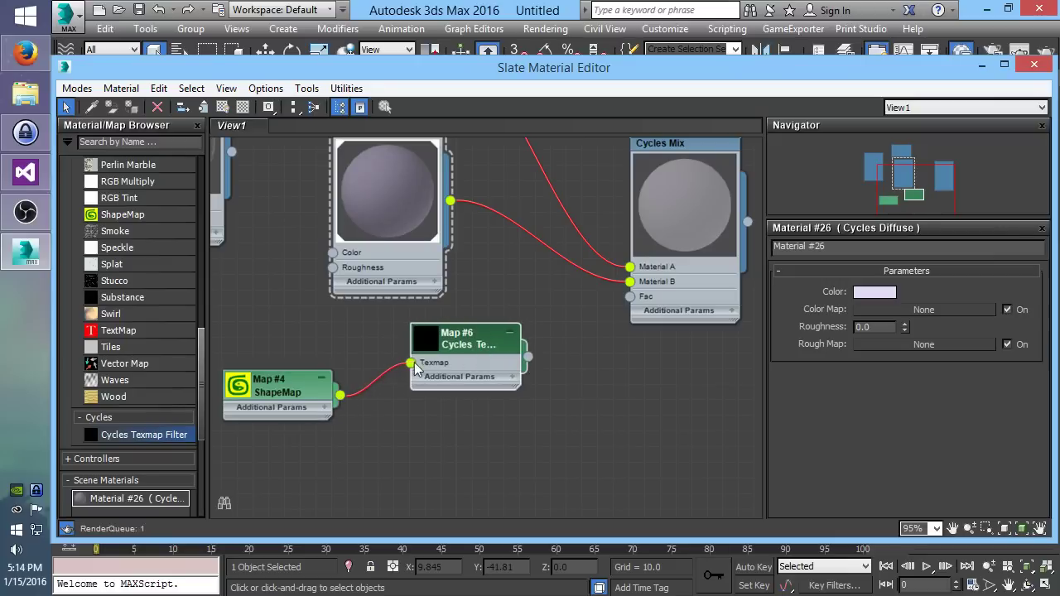
{"action": "left_click_drag", "start_coordinate": [531, 357], "coordinate": [629, 297]}
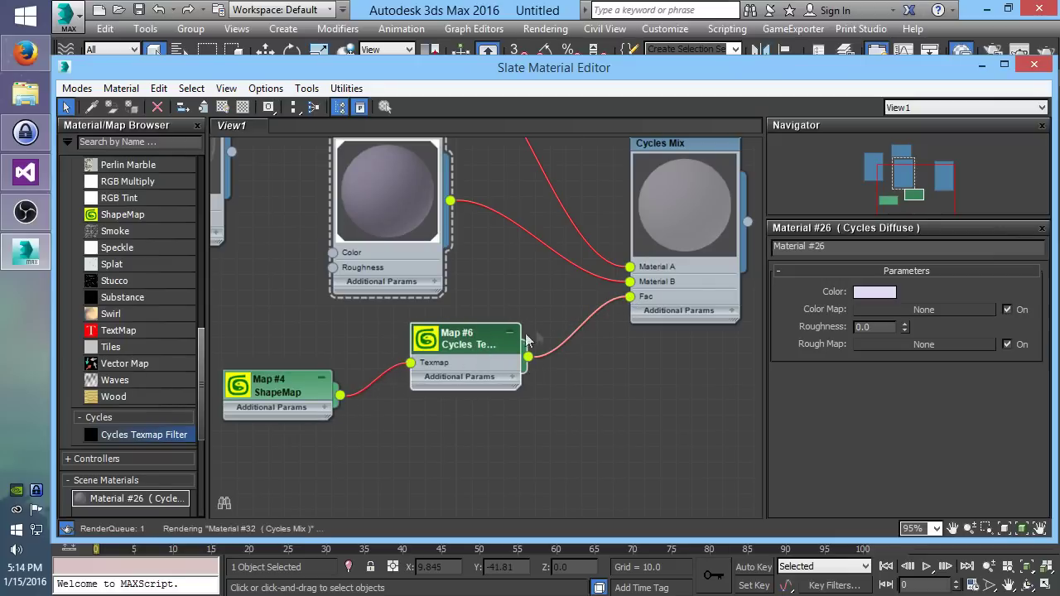
Step: Set the Cycles Texmap Filter's width and height to 16, and shift the Cycles Mix node slightly
{"action": "middle_click_drag", "start_coordinate": [619, 209], "coordinate": [542, 272]}
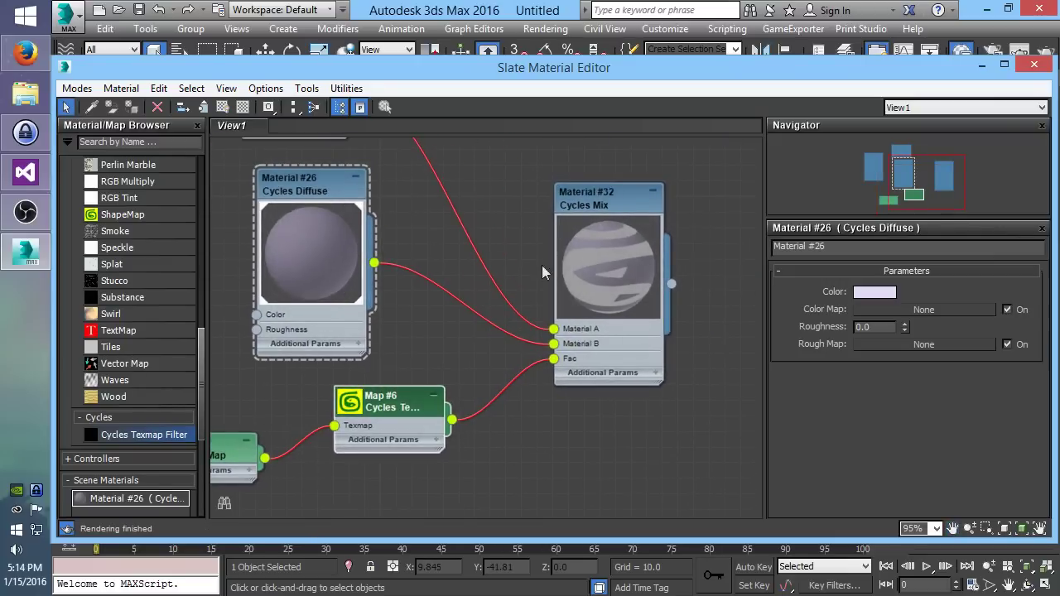
{"action": "left_click", "coordinate": [387, 407]}
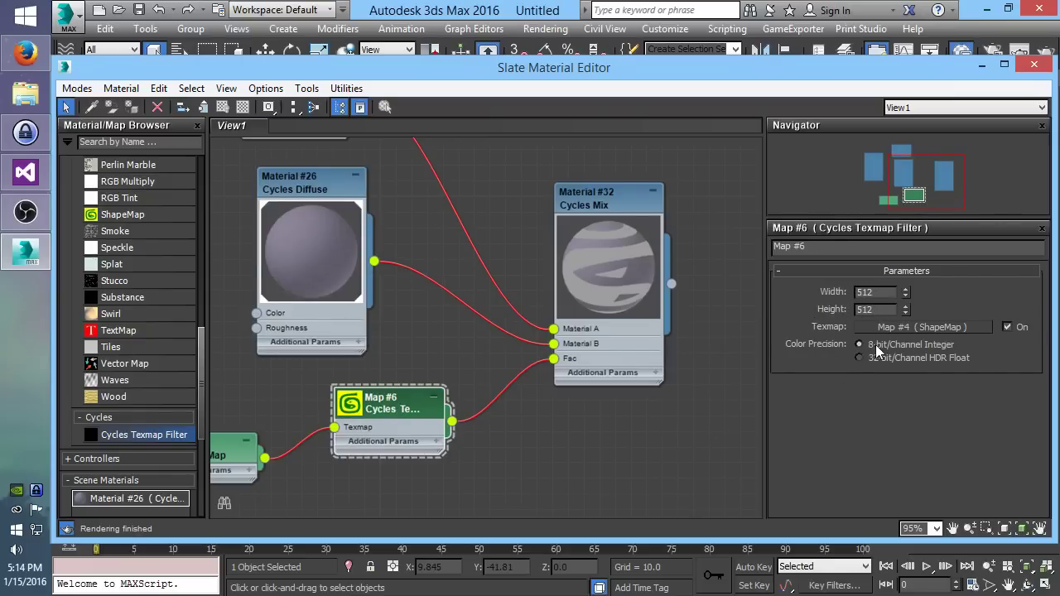
{"action": "double_click", "coordinate": [886, 291]}
{"action": "type", "text": "16"}
{"action": "double_click", "coordinate": [882, 309]}
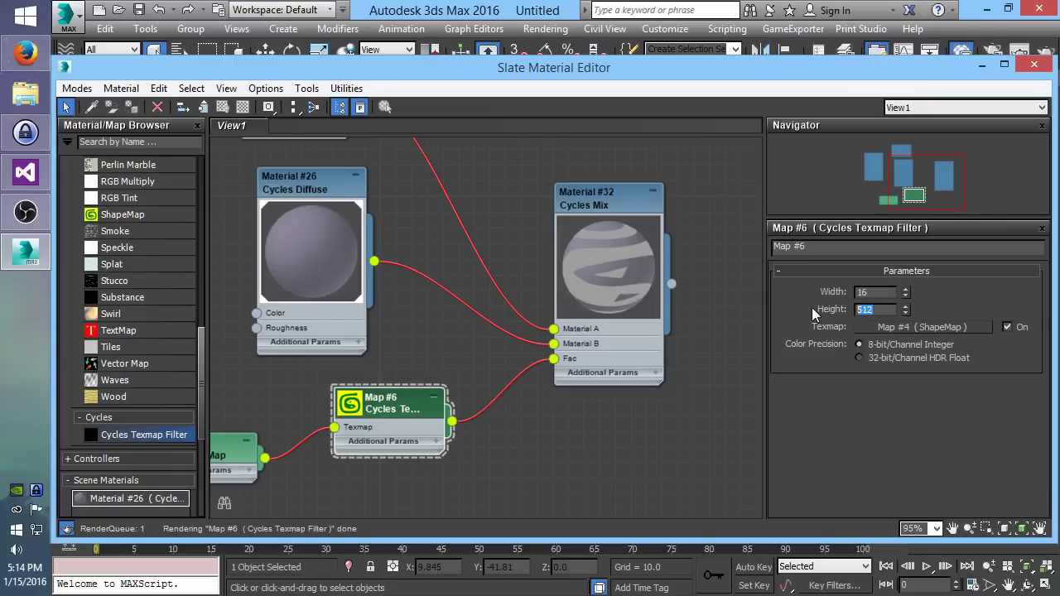
{"action": "type", "text": "16"}
{"action": "key", "text": "Return"}
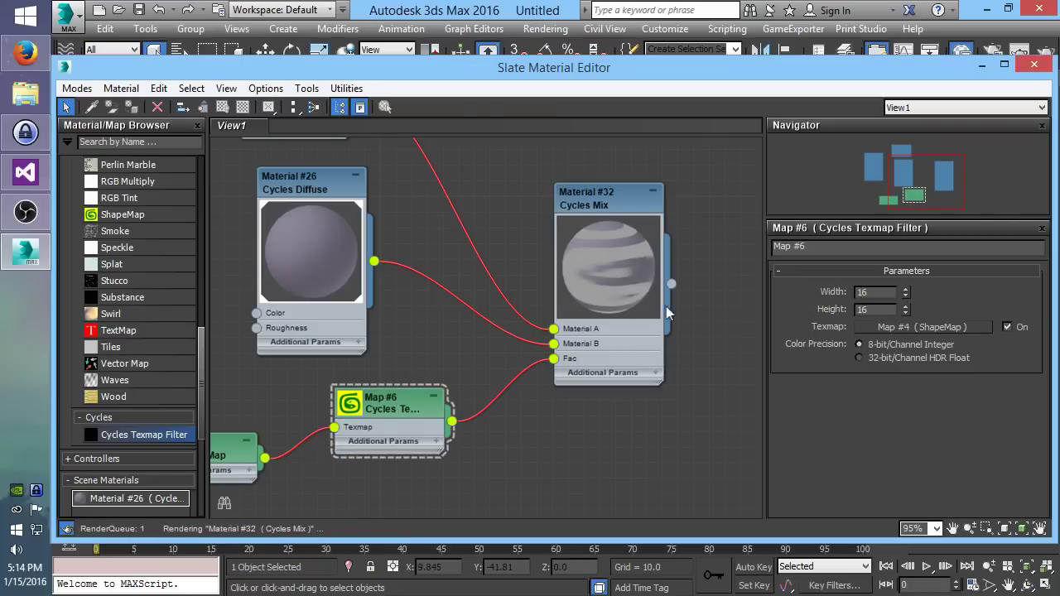
{"action": "left_click_drag", "start_coordinate": [609, 290], "coordinate": [593, 290]}
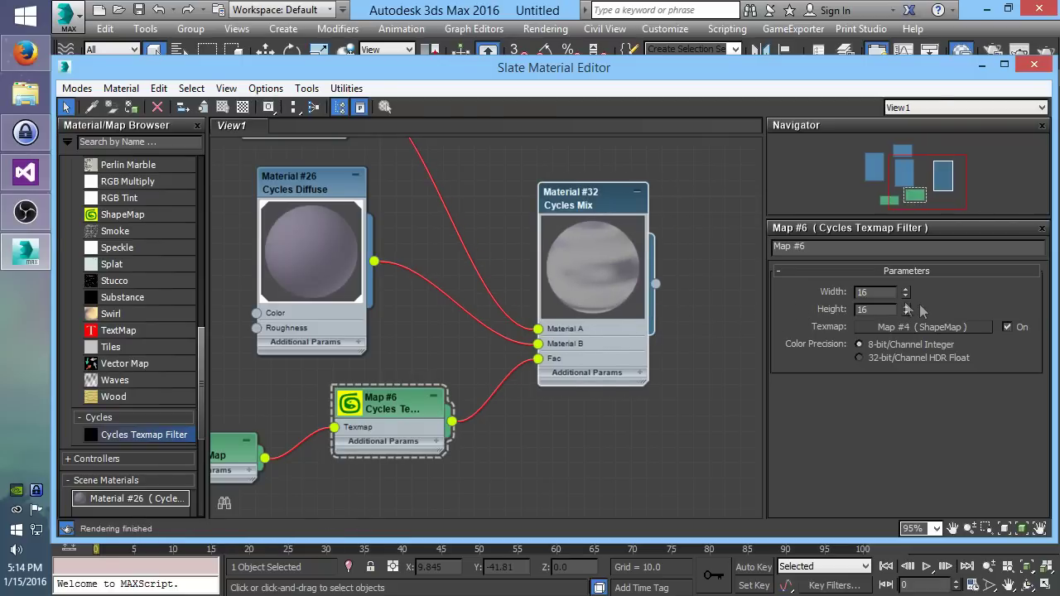
Step: Set the Cycles Texmap Filter's width and height to 32, and raise its width to 50
{"action": "type", "text": "32"}
{"action": "key", "text": "Tab"}
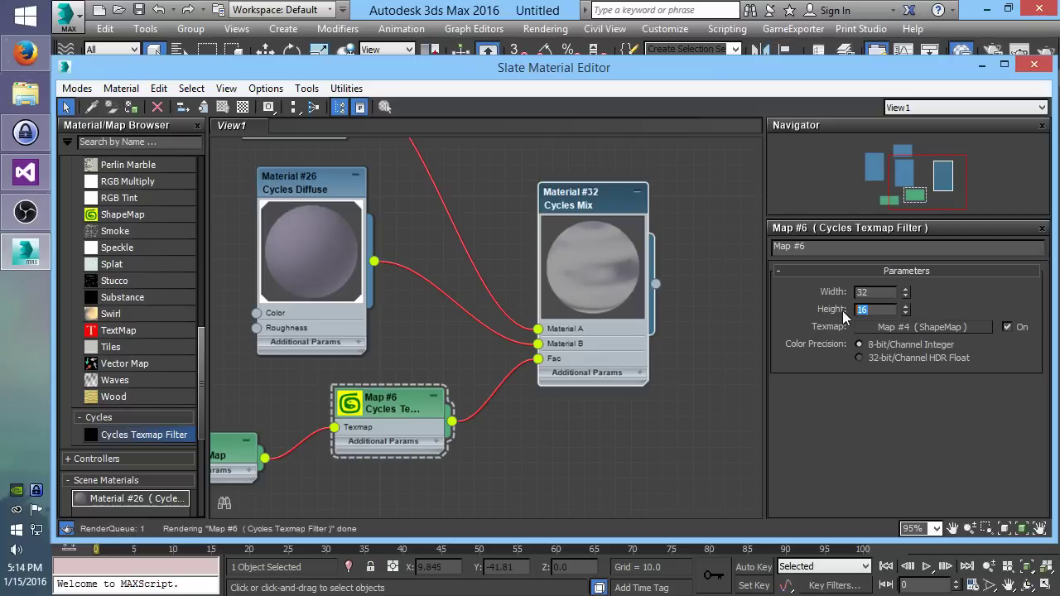
{"action": "type", "text": "32"}
{"action": "key", "text": "Tab"}
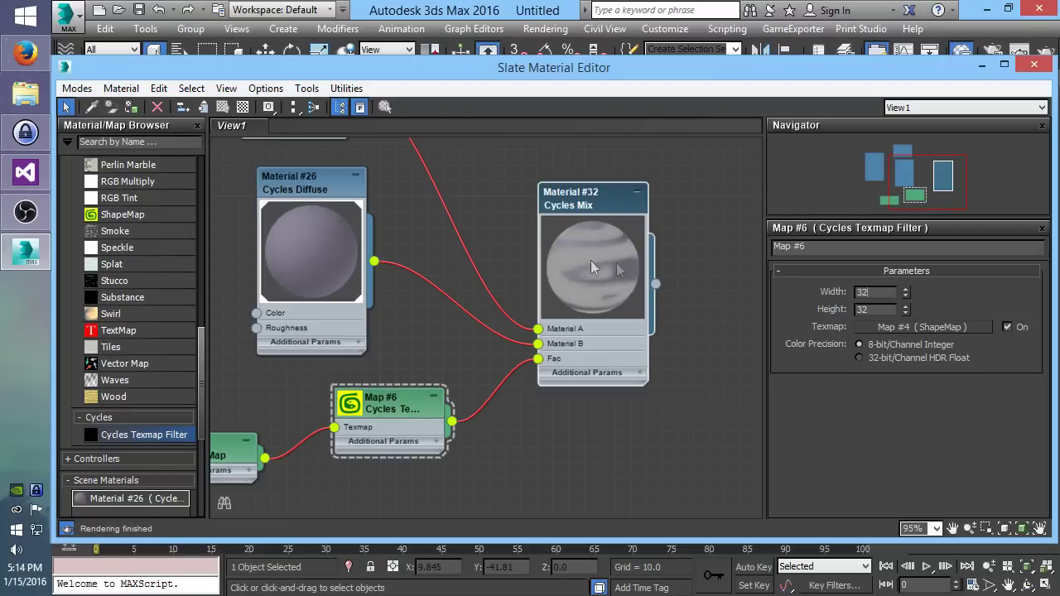
{"action": "left_click_drag", "start_coordinate": [591, 267], "coordinate": [606, 267]}
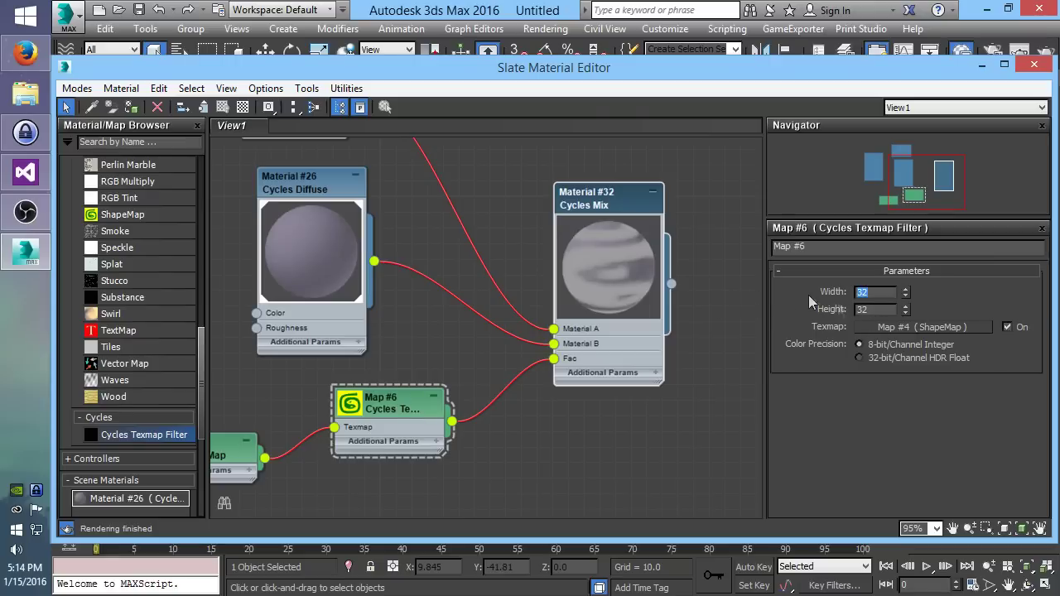
{"action": "type", "text": "50"}
{"action": "key", "text": "Return"}
Step: Delete all material and map nodes from the view, and close the Slate Material Editor
{"action": "scroll", "coordinate": [558, 435], "scroll_direction": "down", "scroll_amount": 3}
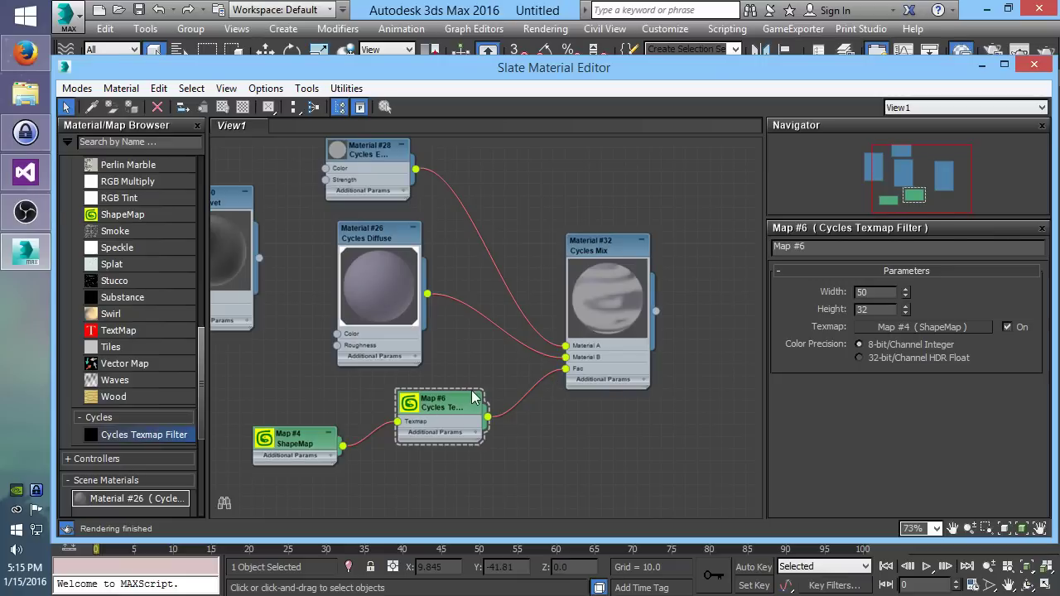
{"action": "scroll", "coordinate": [463, 368], "scroll_direction": "up", "scroll_amount": 2}
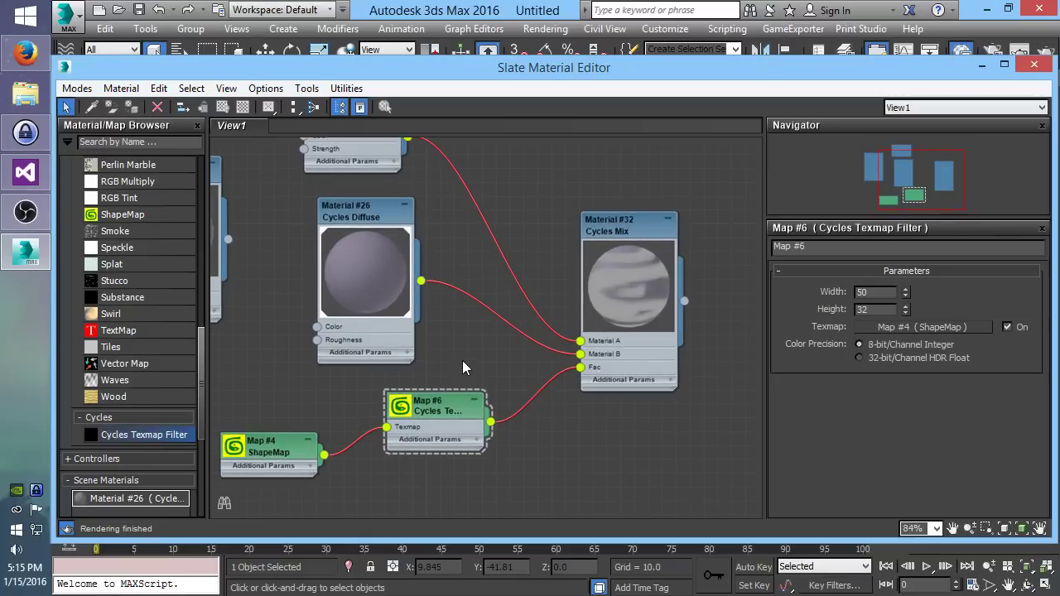
{"action": "middle_click_drag", "start_coordinate": [462, 361], "coordinate": [501, 348]}
{"action": "scroll", "coordinate": [472, 312], "scroll_direction": "down", "scroll_amount": 2}
{"action": "middle_click_drag", "start_coordinate": [472, 312], "coordinate": [492, 318]}
{"action": "scroll", "coordinate": [493, 318], "scroll_direction": "down", "scroll_amount": 4}
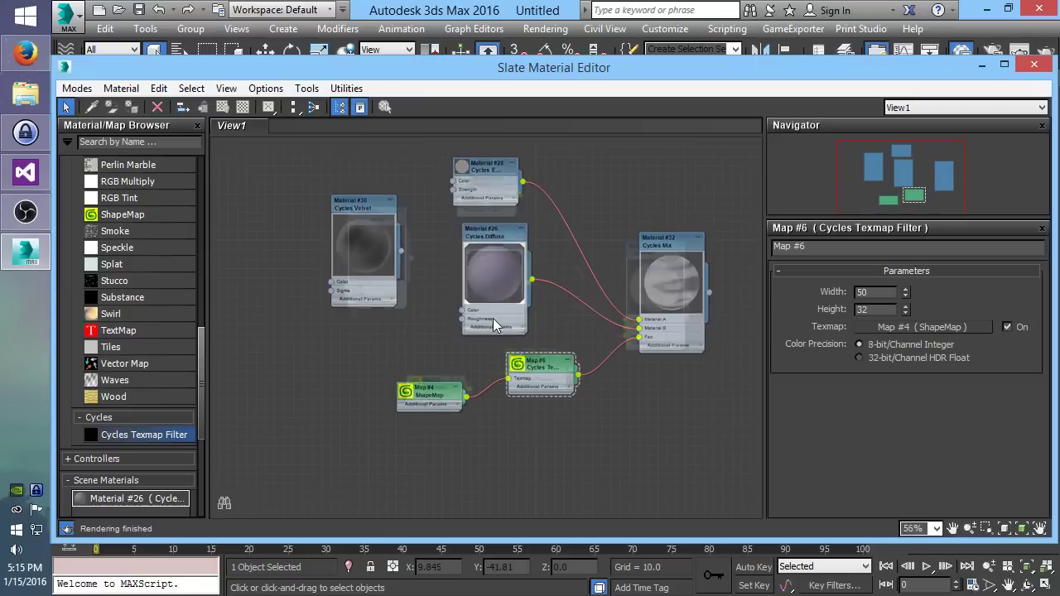
{"action": "left_click_drag", "start_coordinate": [696, 426], "coordinate": [350, 172]}
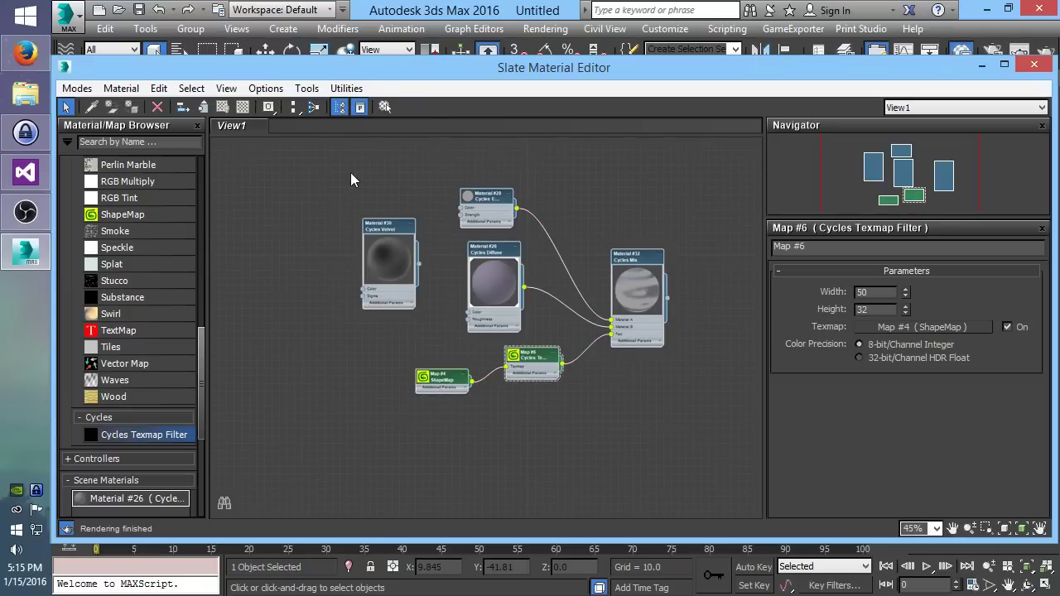
{"action": "key", "text": "Delete"}
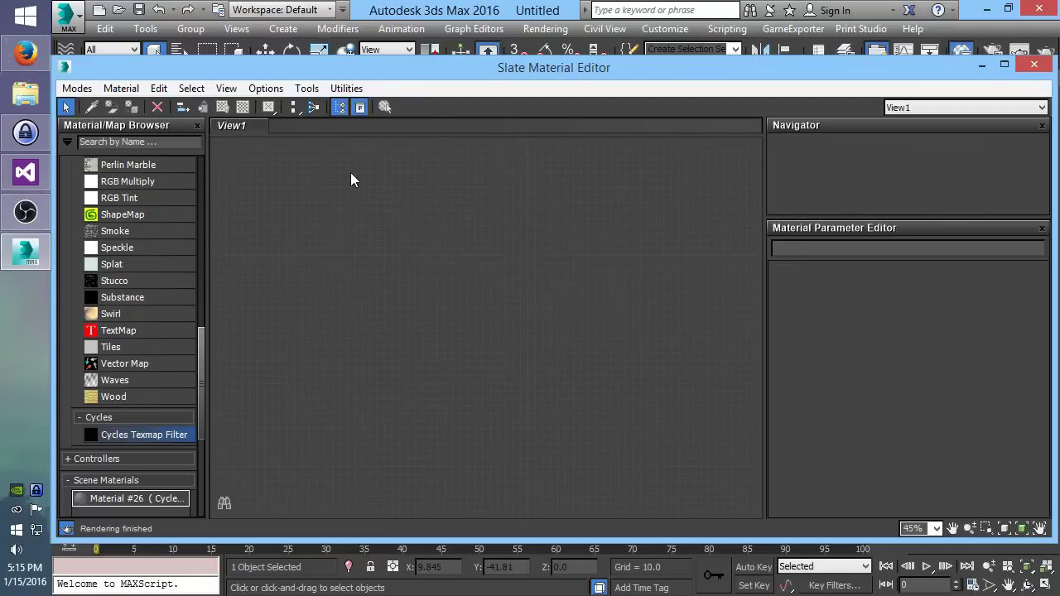
{"action": "left_click", "coordinate": [1033, 65]}
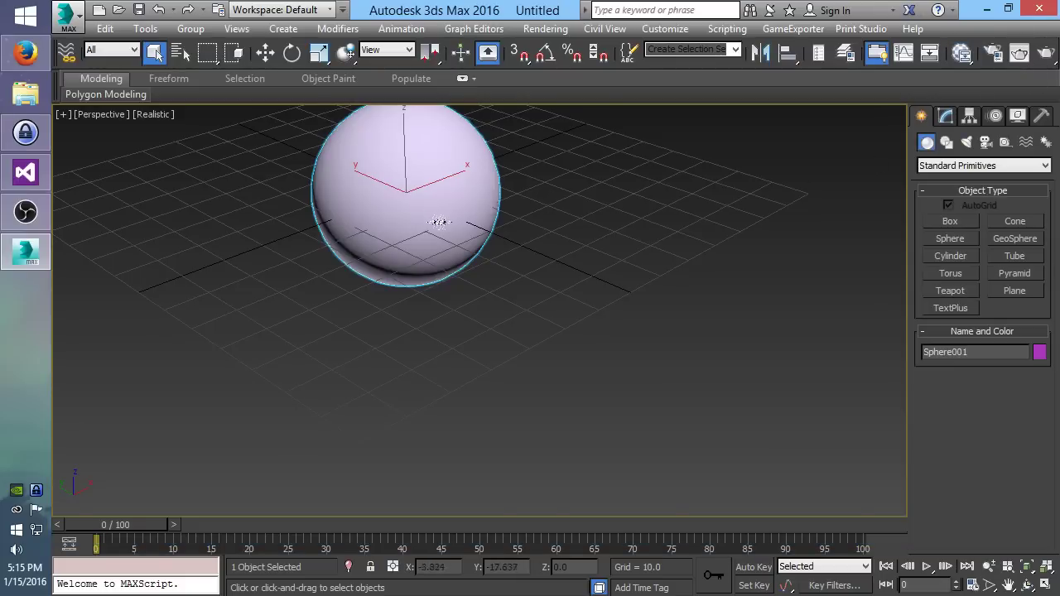
Step: Clone the sphere as one copy named Sphere002, moved along the X axis to about X -49.83
{"action": "key", "text": "z"}
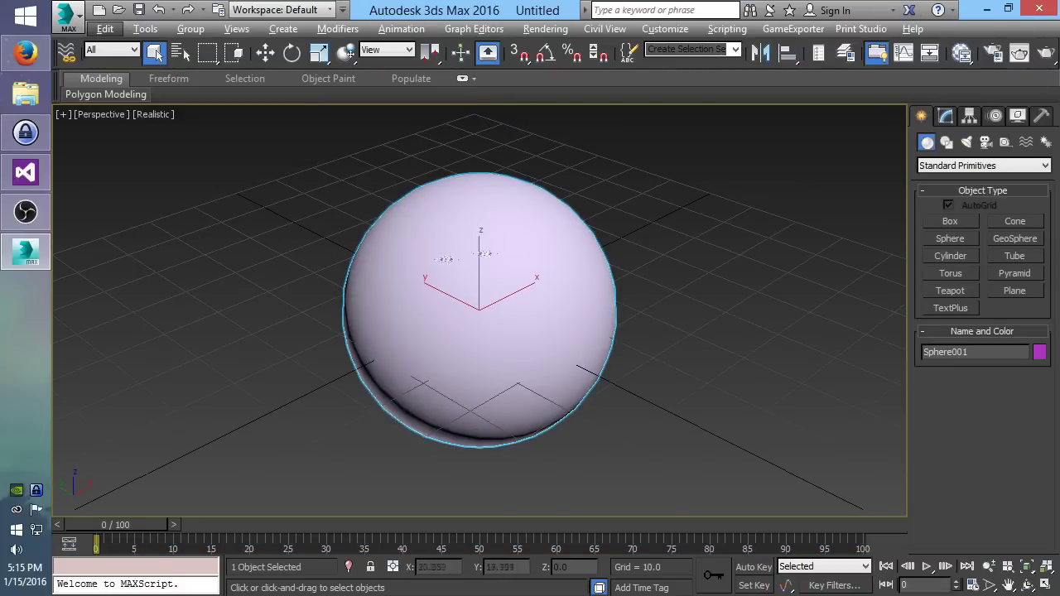
{"action": "key", "text": "w"}
{"action": "mouse_move", "coordinate": [508, 296]}
{"action": "left_mouse_down", "text": "shift"}
{"action": "mouse_move", "coordinate": [242, 365]}
{"action": "mouse_move", "coordinate": [236, 392]}
{"action": "left_mouse_up", "text": "shift"}
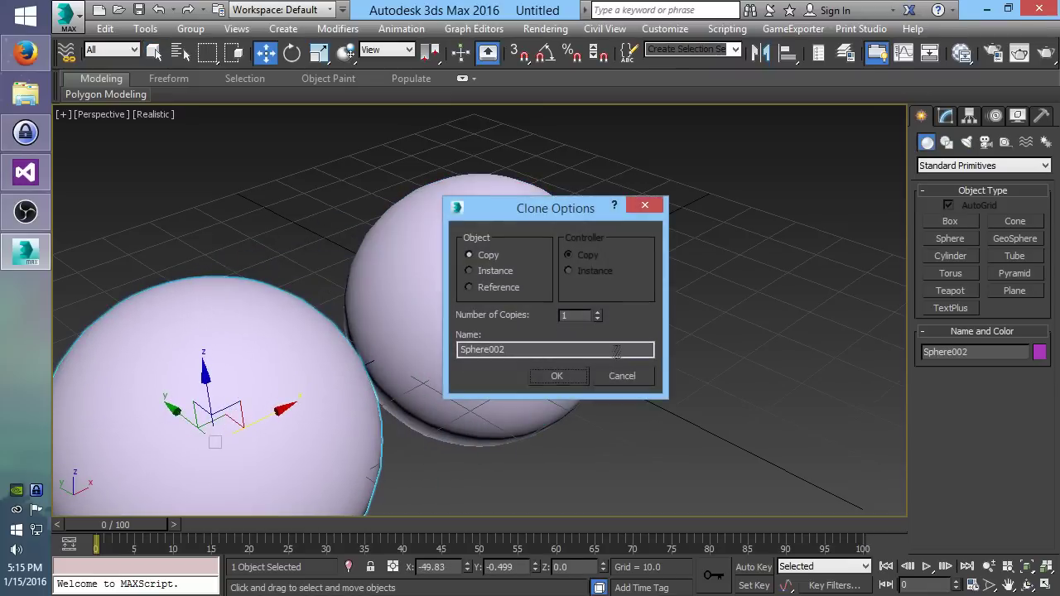
{"action": "left_click", "coordinate": [556, 376]}
Step: Reopen the Slate Material Editor and add a Cycles Diffuse and a Cycles Emission material to the view
{"action": "key", "text": "m"}
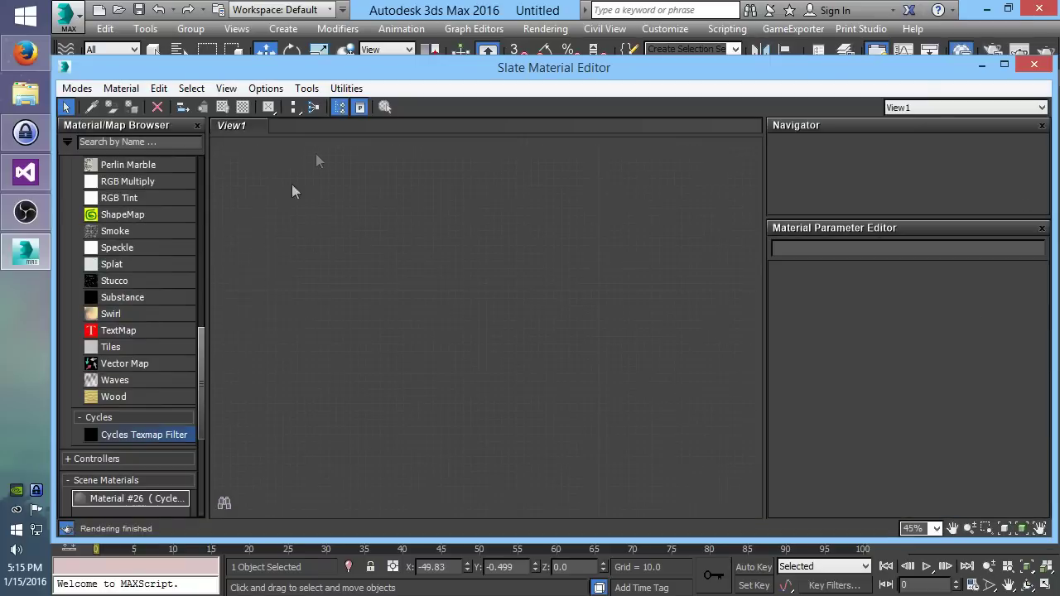
{"action": "left_click_drag", "start_coordinate": [200, 341], "coordinate": [209, 174]}
{"action": "double_click", "coordinate": [106, 258]}
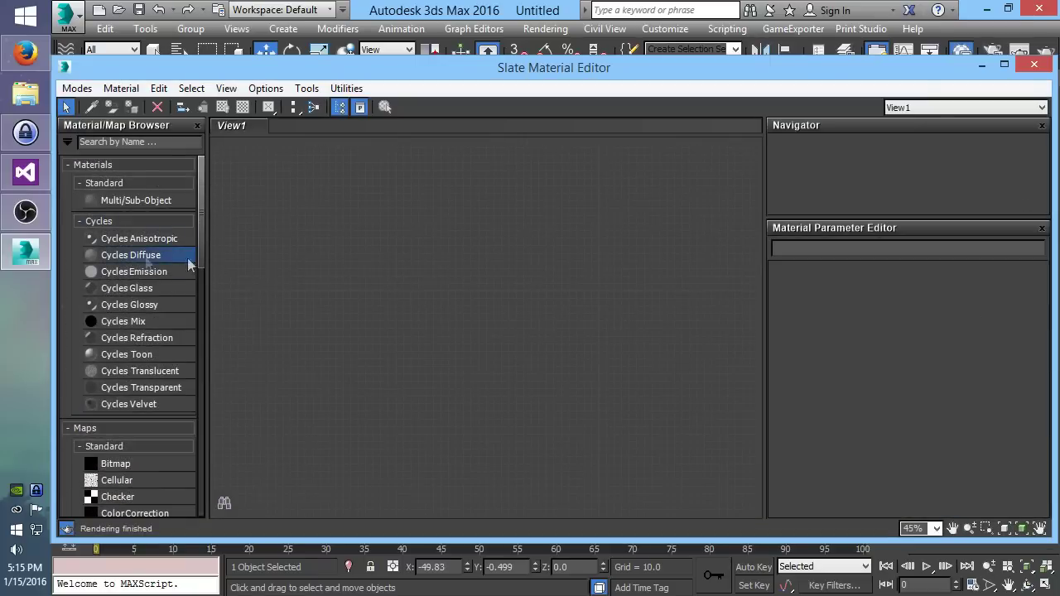
{"action": "left_click_drag", "start_coordinate": [105, 271], "coordinate": [303, 248]}
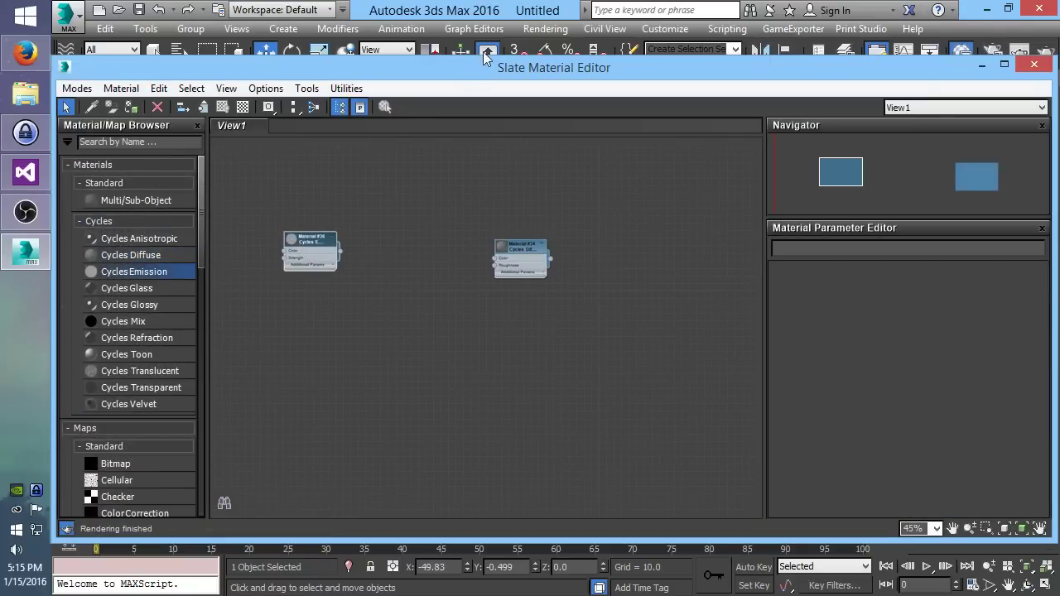
Step: Assign the Cycles Diffuse material to the original sphere and the Cycles Emission material to the cloned sphere
{"action": "left_click_drag", "start_coordinate": [480, 73], "coordinate": [453, 409]}
{"action": "left_click", "coordinate": [568, 256]}
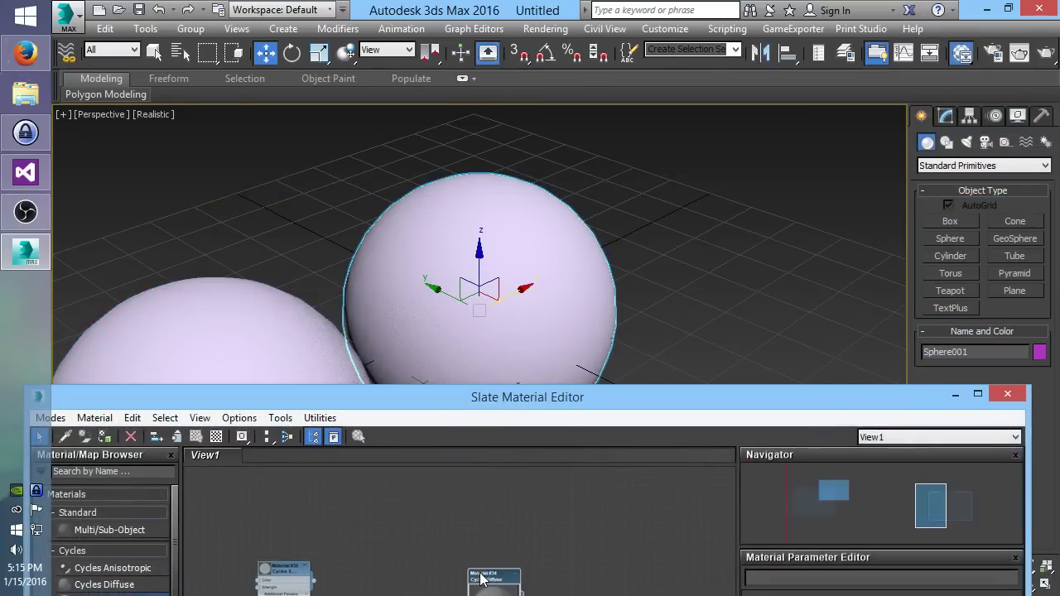
{"action": "left_click", "coordinate": [100, 436]}
{"action": "left_click", "coordinate": [257, 297]}
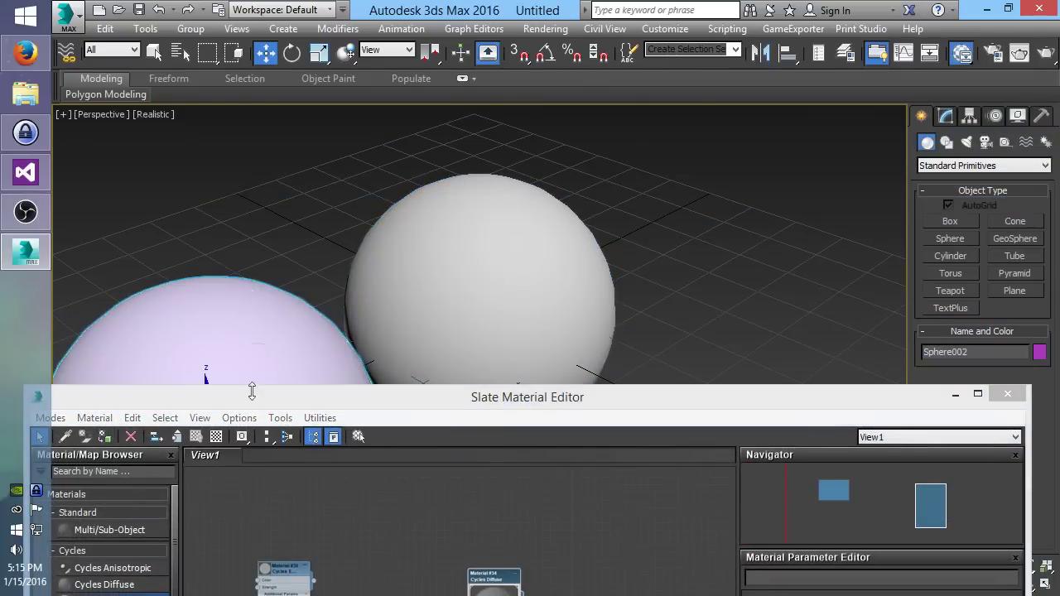
{"action": "left_click", "coordinate": [279, 580]}
{"action": "left_click", "coordinate": [105, 436]}
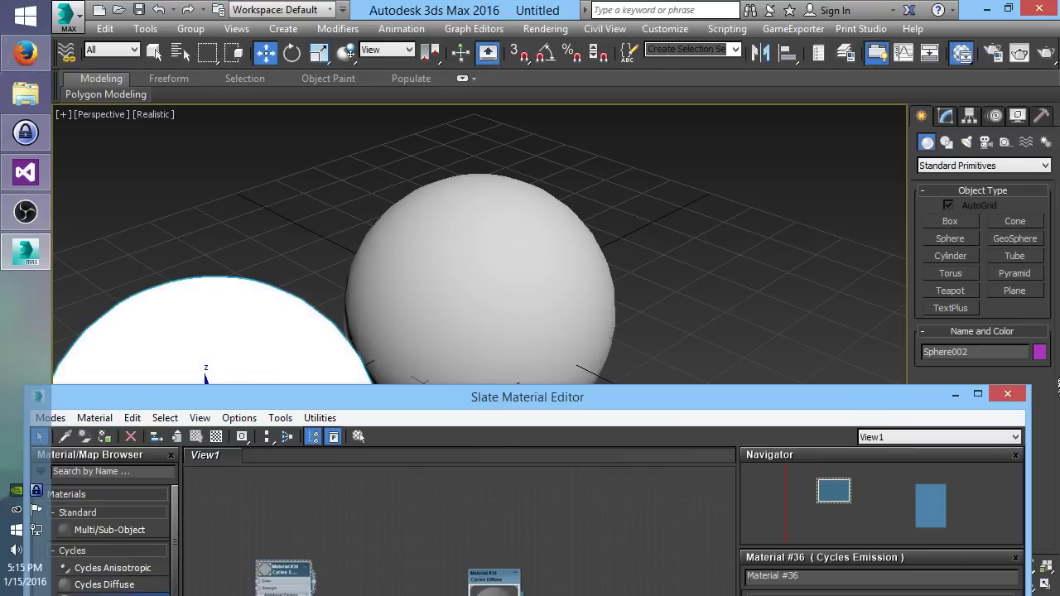
Step: Set the Cycles Emission material's strength to 2, and close the Slate Material Editor
{"action": "left_click", "coordinate": [1006, 394]}
{"action": "key", "text": "m"}
{"action": "left_click_drag", "start_coordinate": [530, 400], "coordinate": [538, 73]}
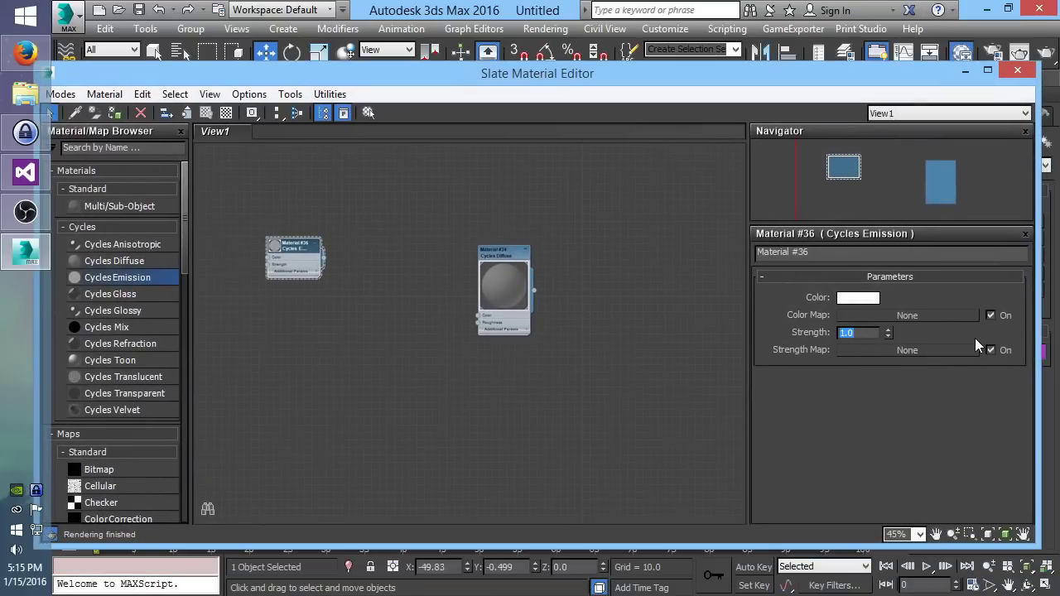
{"action": "type", "text": "2"}
{"action": "key", "text": "Return"}
{"action": "left_click", "coordinate": [1018, 72]}
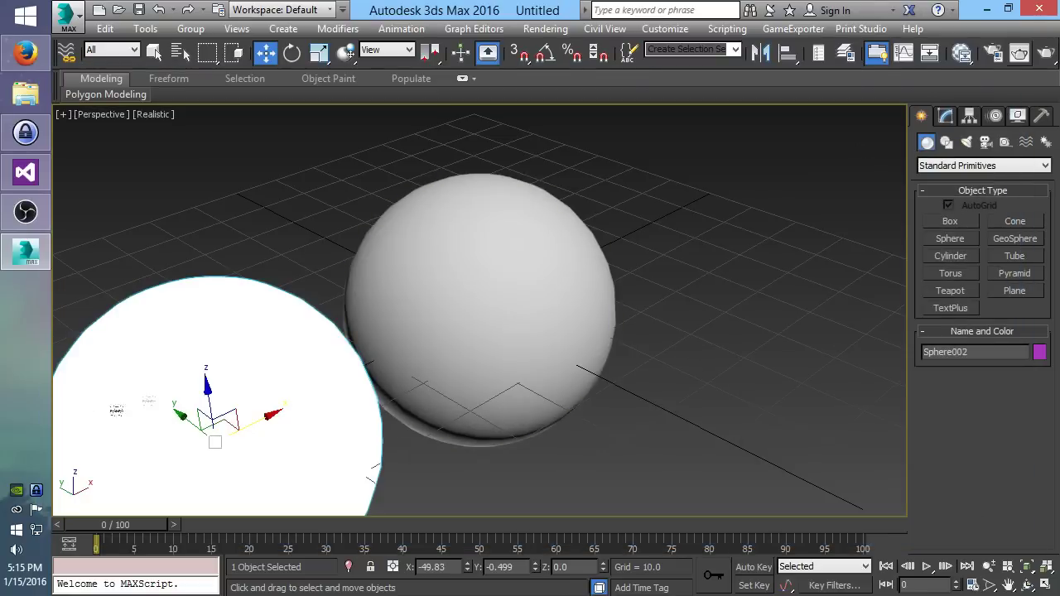
Step: Raise the emissive sphere to about Z 38.85, with both spheres framed in the viewport
{"action": "key", "text": "shift+ctrl+z"}
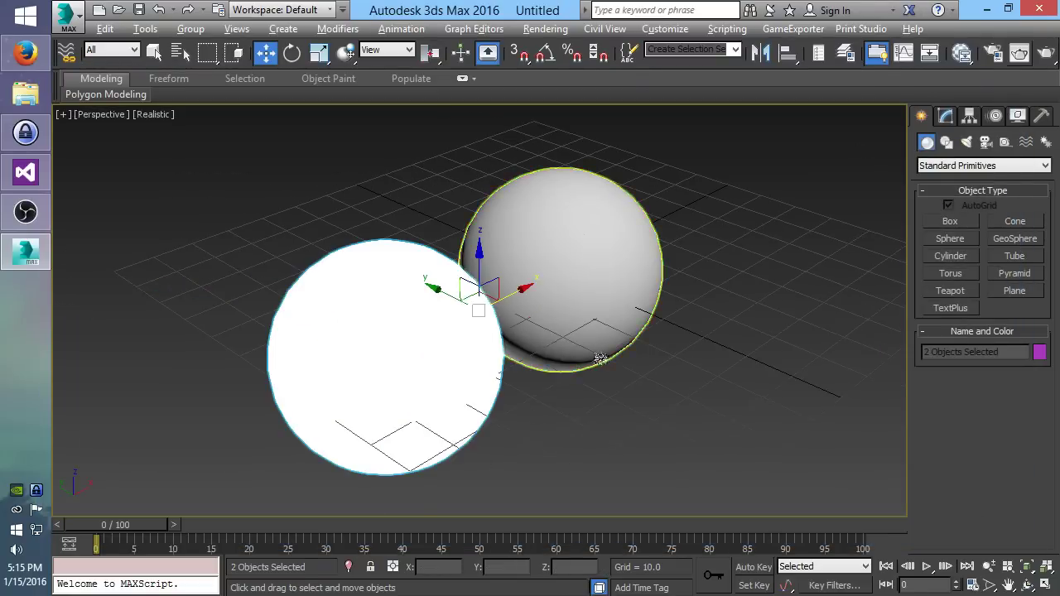
{"action": "left_click_drag", "start_coordinate": [350, 265], "coordinate": [378, 86]}
Step: Set the environment background color to a dark grey with RGB 20, 20, 20, and close the environment settings
{"action": "left_click", "coordinate": [545, 28]}
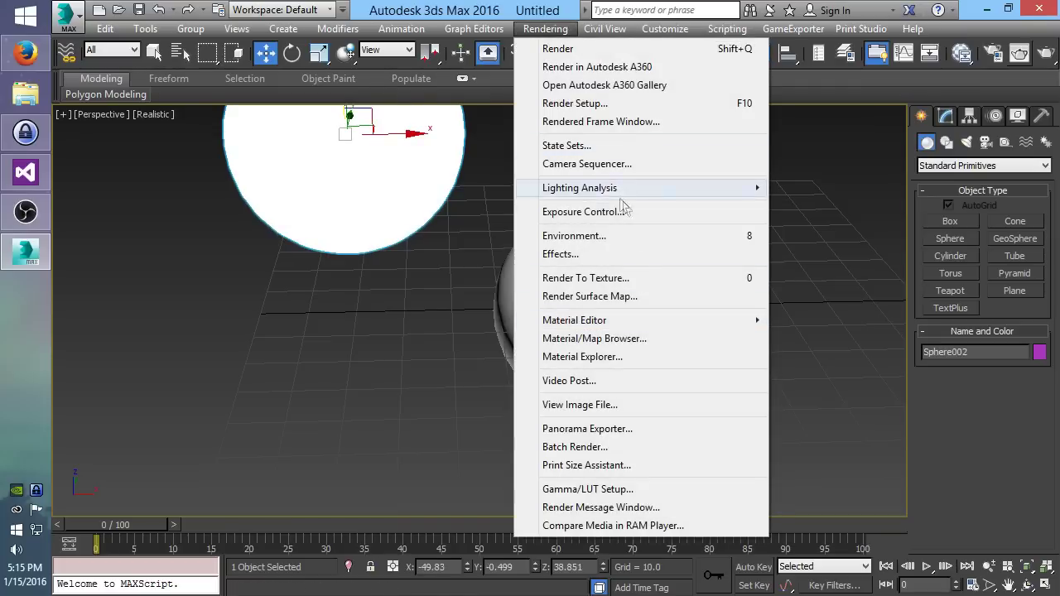
{"action": "left_click", "coordinate": [595, 243]}
{"action": "left_click", "coordinate": [148, 215]}
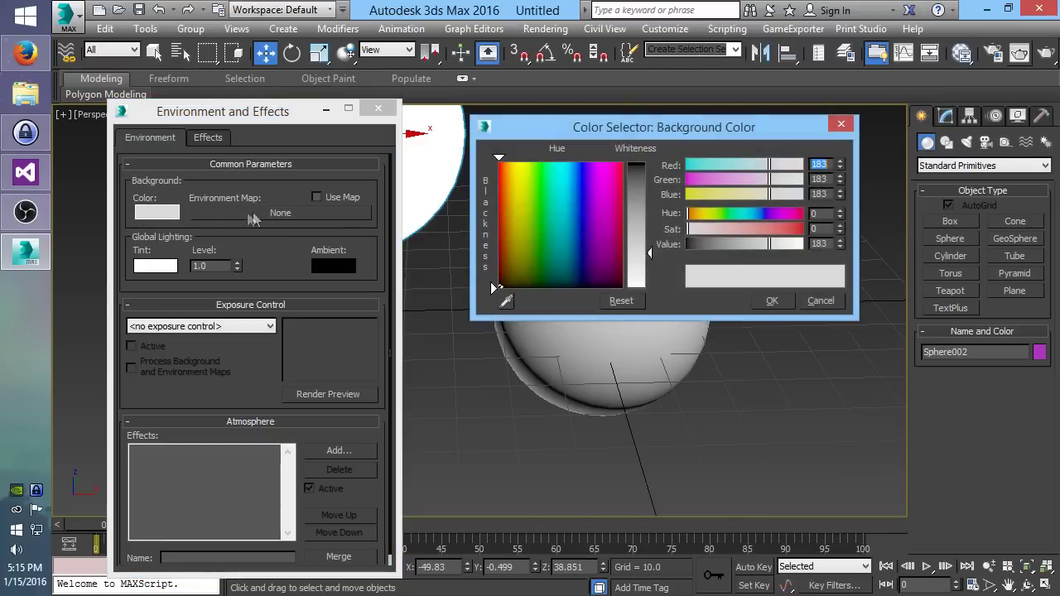
{"action": "left_click_drag", "start_coordinate": [629, 213], "coordinate": [634, 171]}
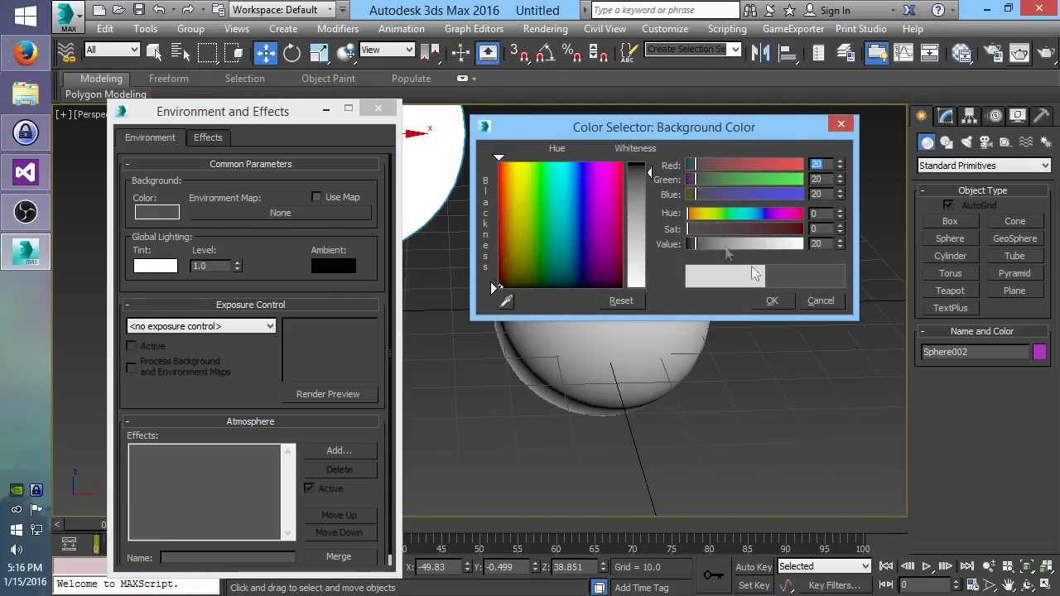
{"action": "left_click", "coordinate": [772, 301]}
{"action": "left_click", "coordinate": [378, 108]}
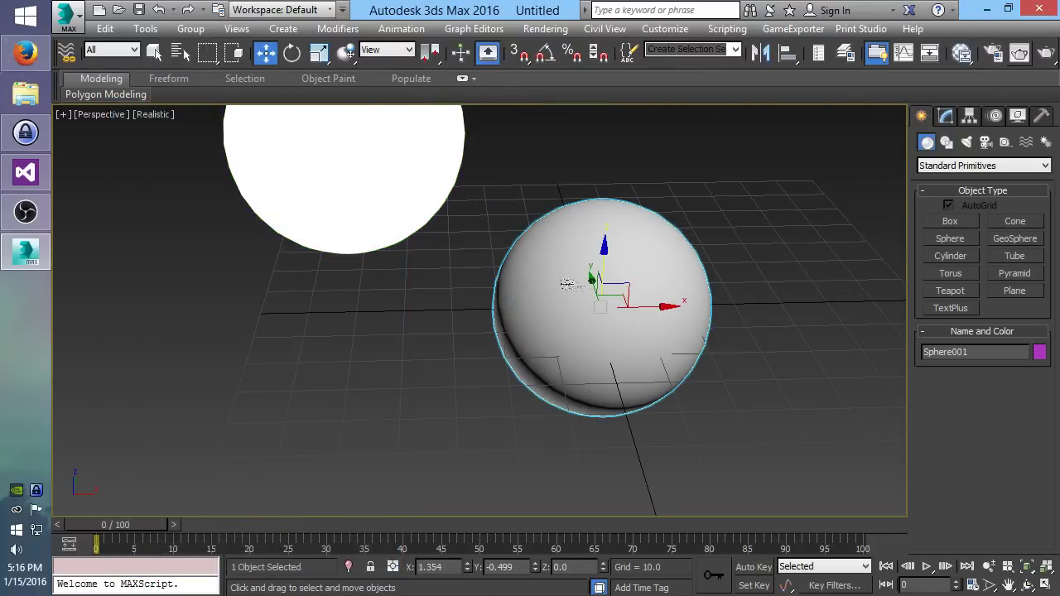
Step: Render the perspective view framed closely on the diffuse sphere, and close the rendered image
{"action": "key", "text": "z"}
{"action": "middle_click_drag", "start_coordinate": [359, 280], "coordinate": [434, 272], "text": "alt"}
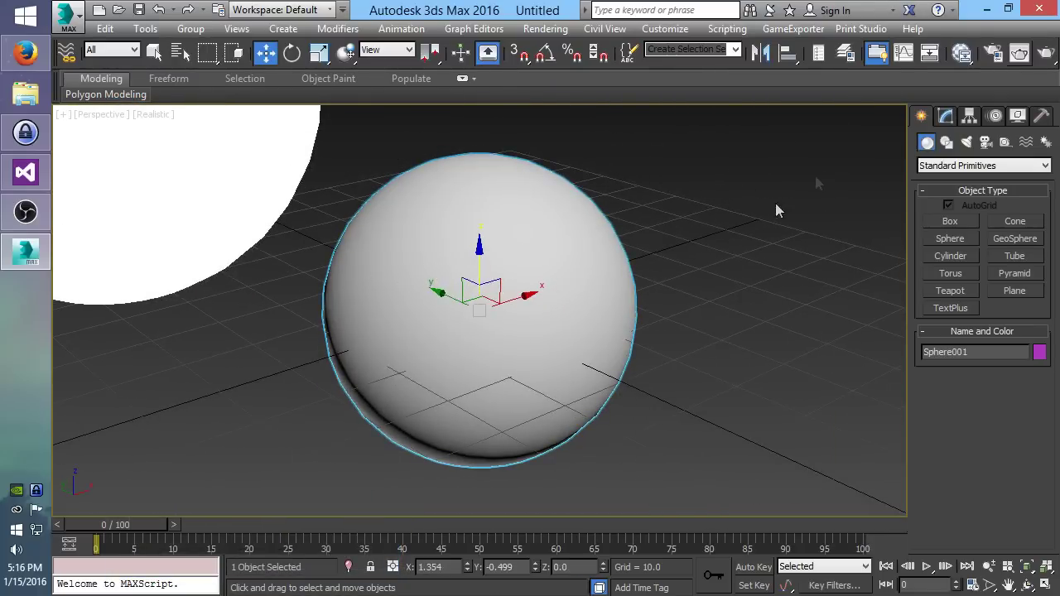
{"action": "scroll", "coordinate": [459, 307], "scroll_direction": "up", "scroll_amount": 5}
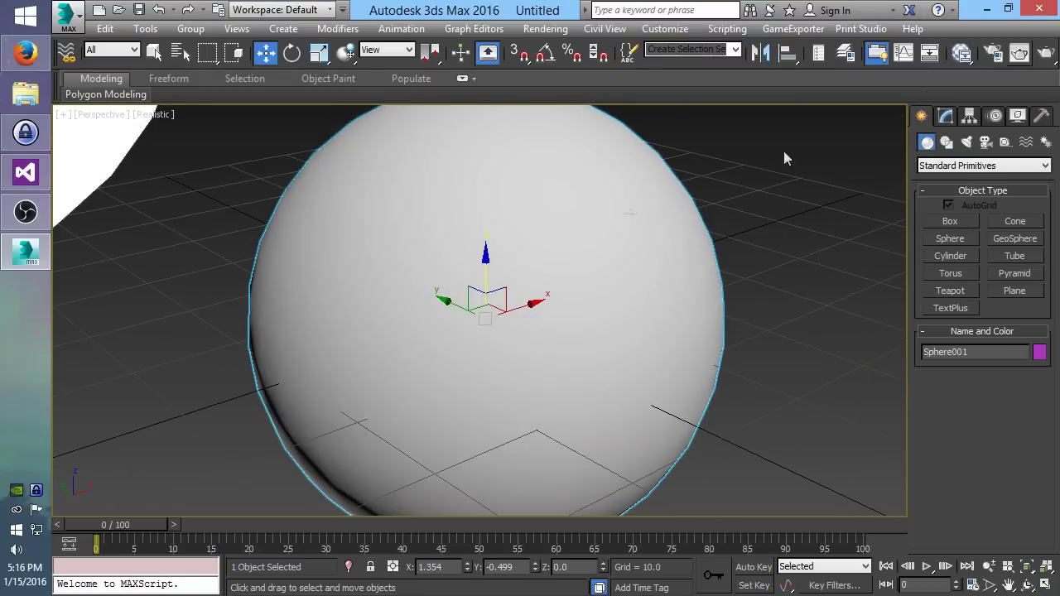
{"action": "left_click", "coordinate": [1044, 55]}
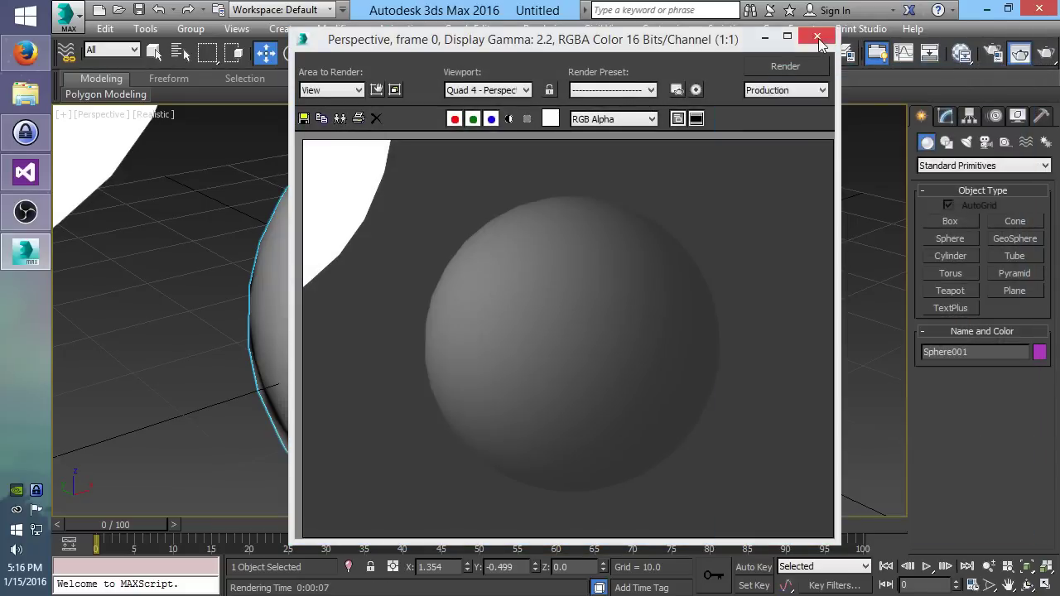
{"action": "left_click", "coordinate": [817, 36]}
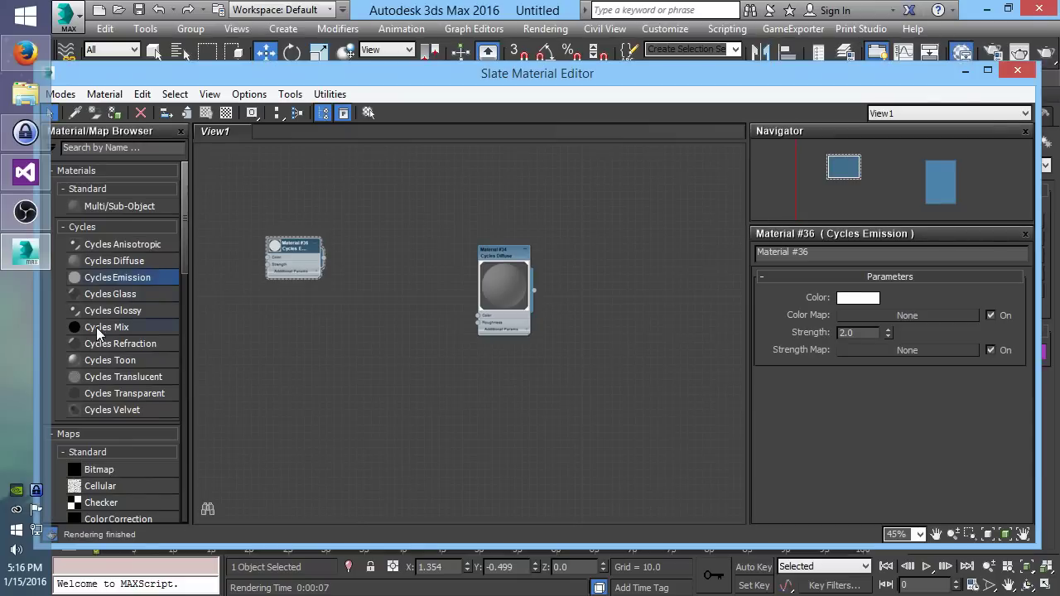
Step: Clear the Cycles Diffuse node and a stray Cycles Mix node from the Slate Material Editor view
{"action": "left_click_drag", "start_coordinate": [96, 327], "coordinate": [665, 321]}
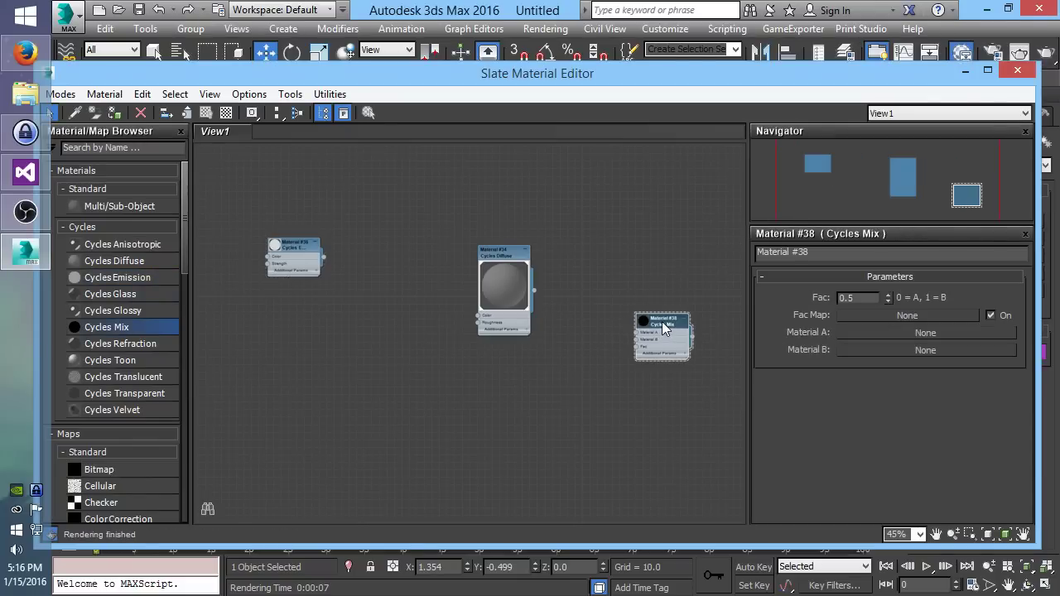
{"action": "key", "text": "Delete"}
{"action": "left_click", "coordinate": [496, 250]}
{"action": "key", "text": "Delete"}
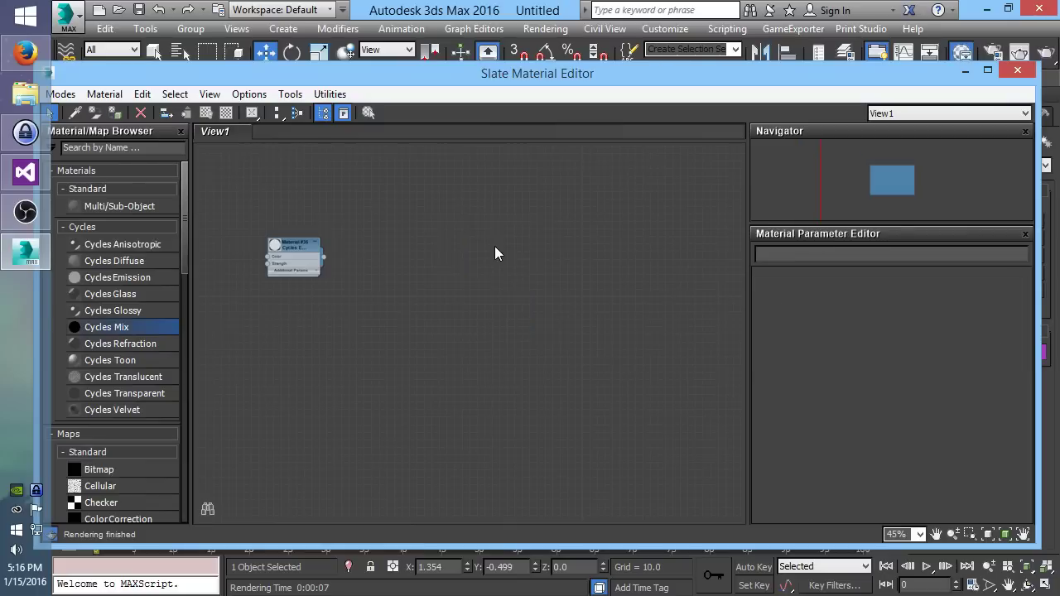
Step: Add a Cycles Glossy material with roughness 0.15 and assign it to the selected original sphere
{"action": "left_click_drag", "start_coordinate": [106, 313], "coordinate": [533, 290]}
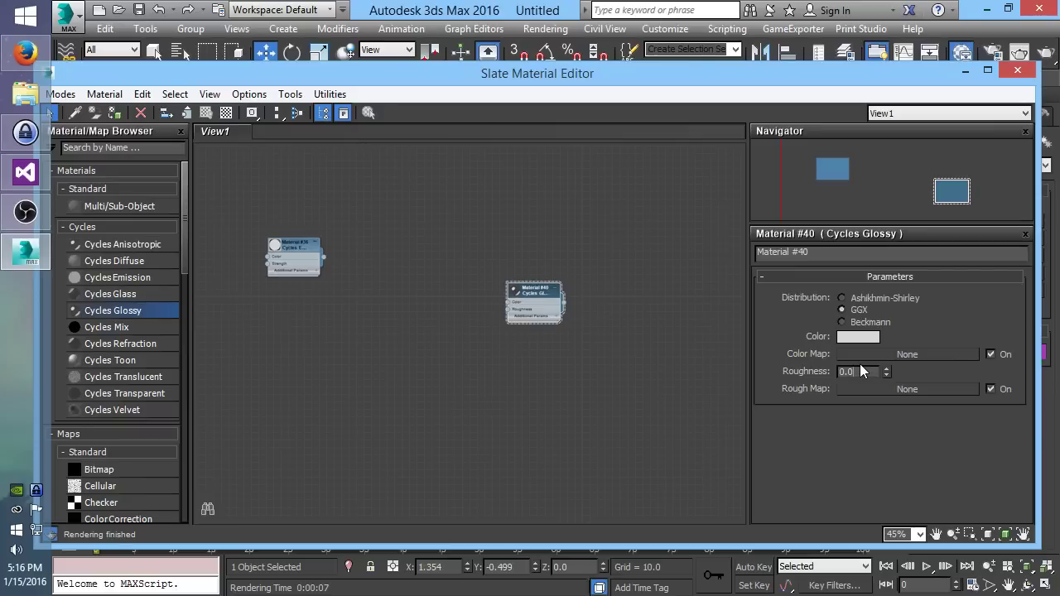
{"action": "type", "text": "5"}
{"action": "key", "text": "Return"}
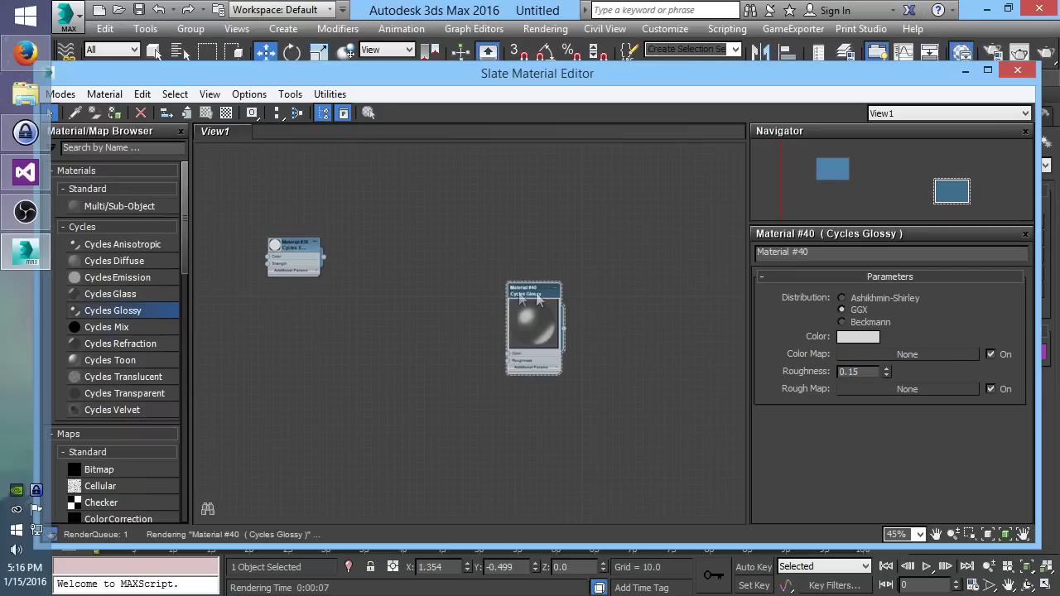
{"action": "left_click_drag", "start_coordinate": [633, 79], "coordinate": [580, 342]}
{"action": "left_click", "coordinate": [153, 368]}
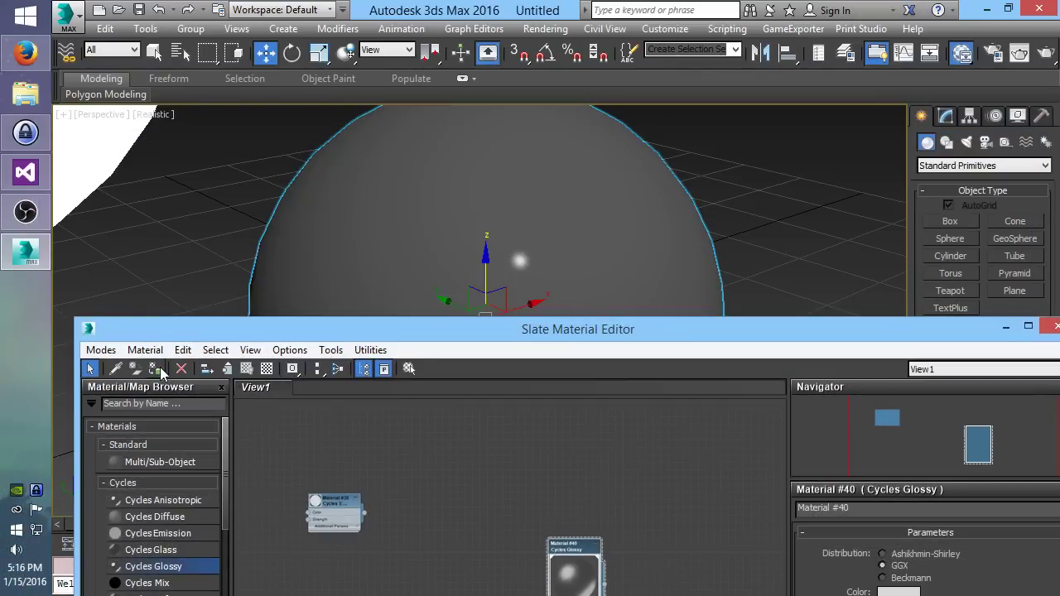
Step: Render the glossy sphere, stop the render, and close both the rendered image and the Slate Material Editor
{"action": "left_click", "coordinate": [1045, 53]}
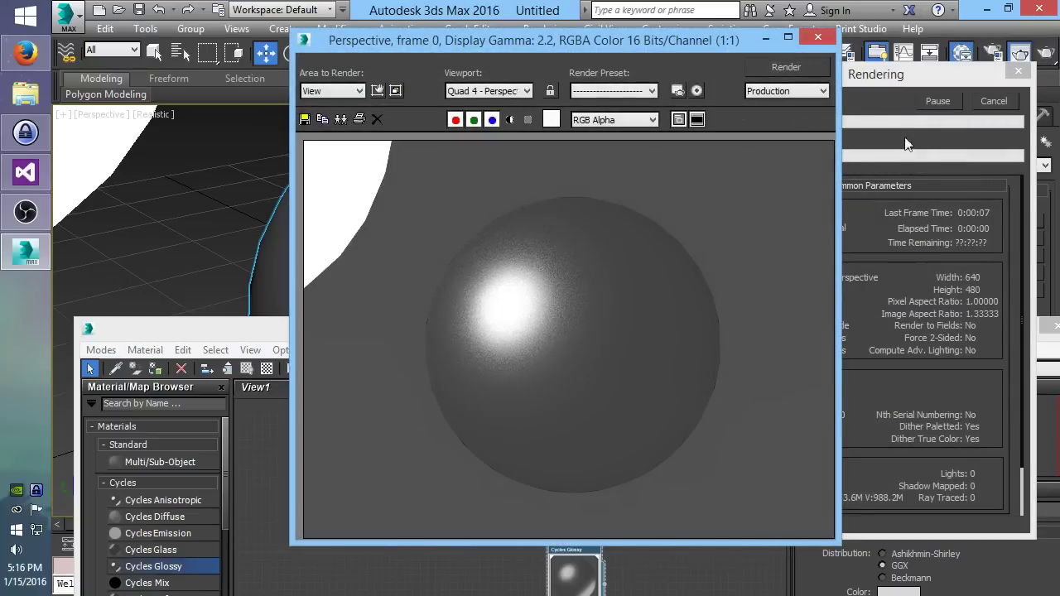
{"action": "left_click", "coordinate": [995, 100]}
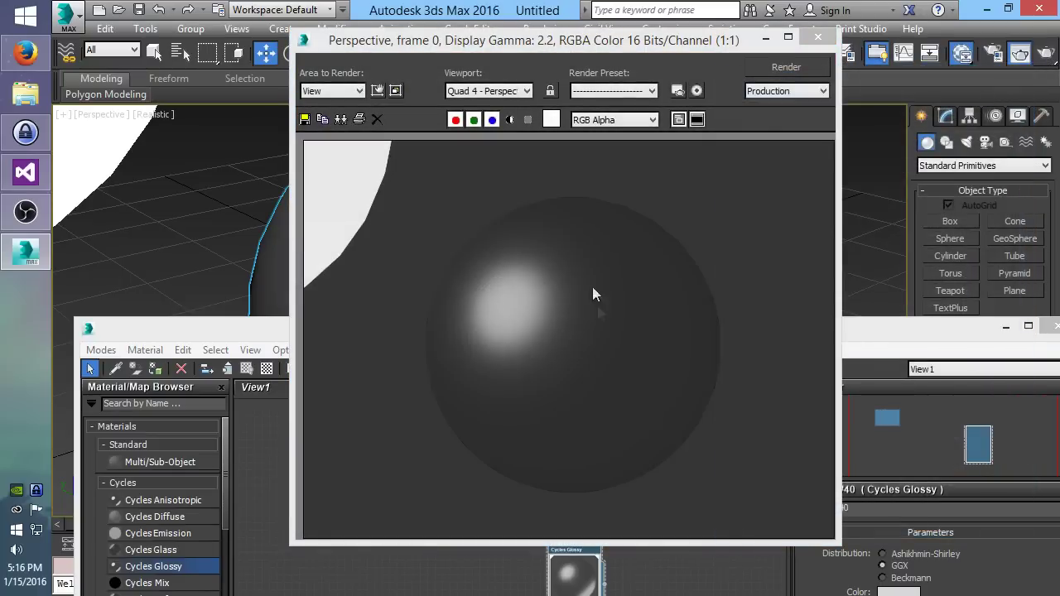
{"action": "left_click", "coordinate": [820, 38]}
{"action": "left_click_drag", "start_coordinate": [679, 332], "coordinate": [480, 248]}
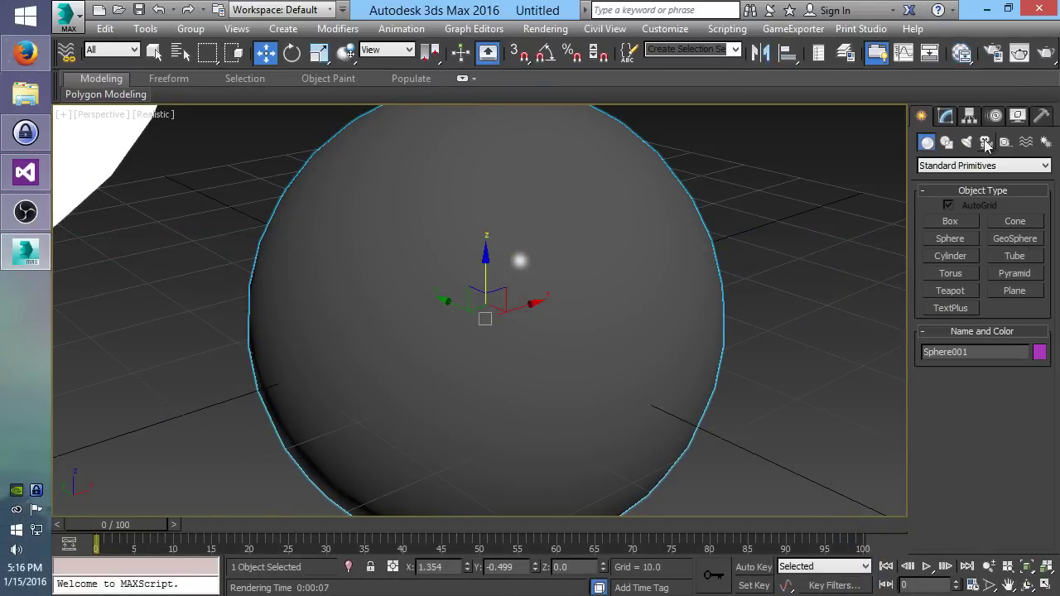
Step: Convert the glossy sphere to an Editable Poly
{"action": "right_click", "coordinate": [385, 216]}
{"action": "mouse_move", "coordinate": [504, 380]}
{"action": "left_click", "coordinate": [617, 388]}
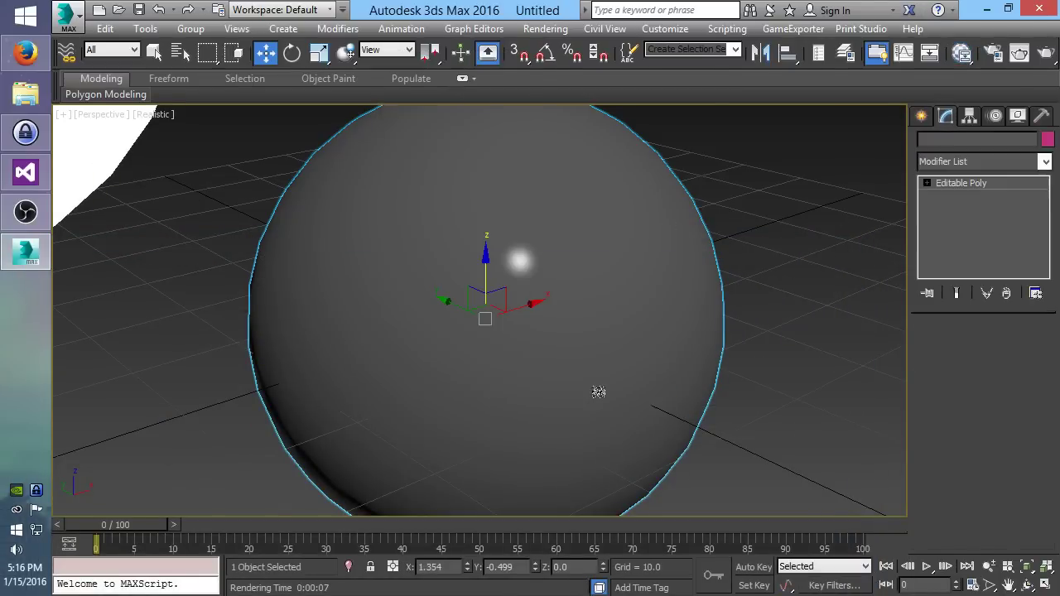
Step: Make one horizontal edge loop on the glossy sphere's upper half hard, working with edged faces shown only temporarily
{"action": "left_click", "coordinate": [958, 348]}
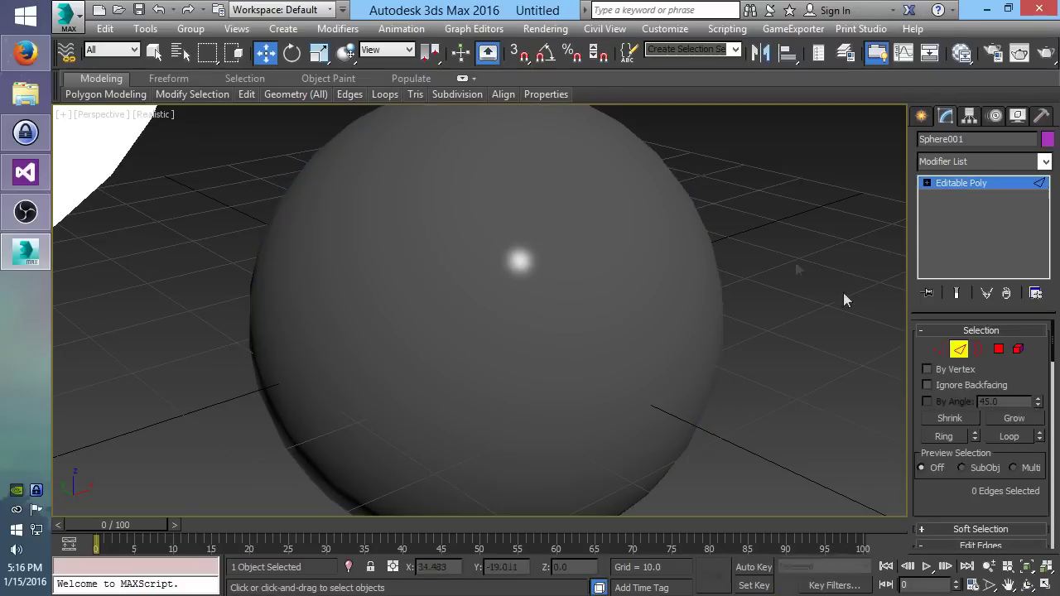
{"action": "key", "text": "F4"}
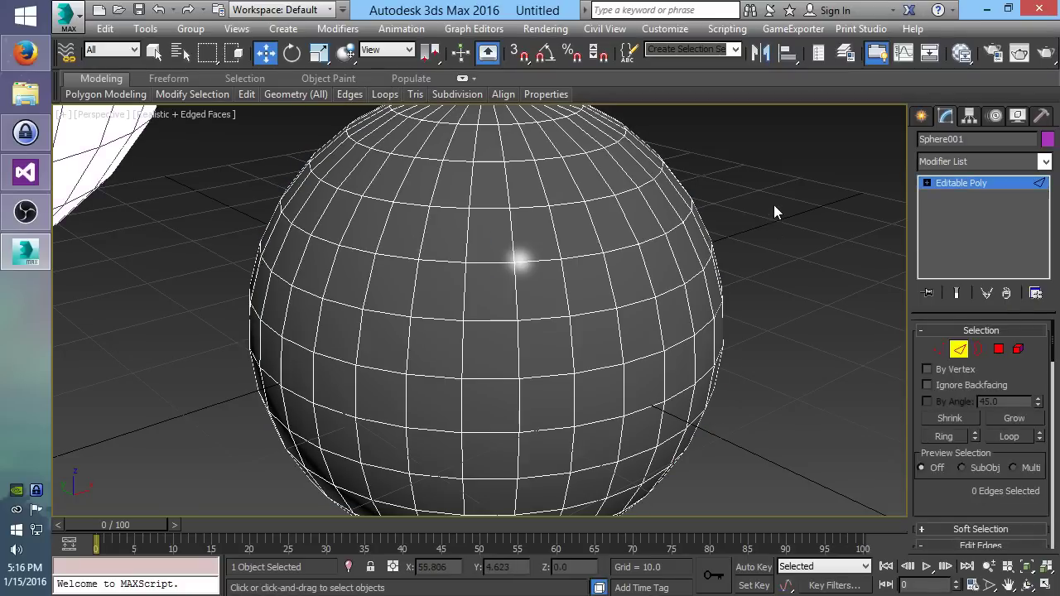
{"action": "double_click", "coordinate": [375, 198]}
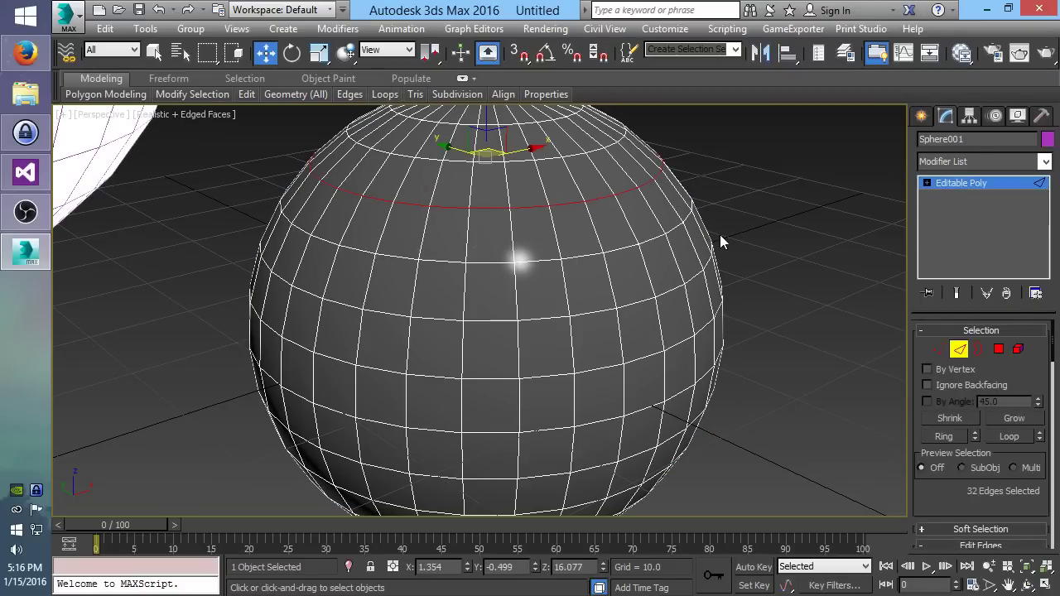
{"action": "scroll", "coordinate": [961, 493], "scroll_direction": "down", "scroll_amount": 5}
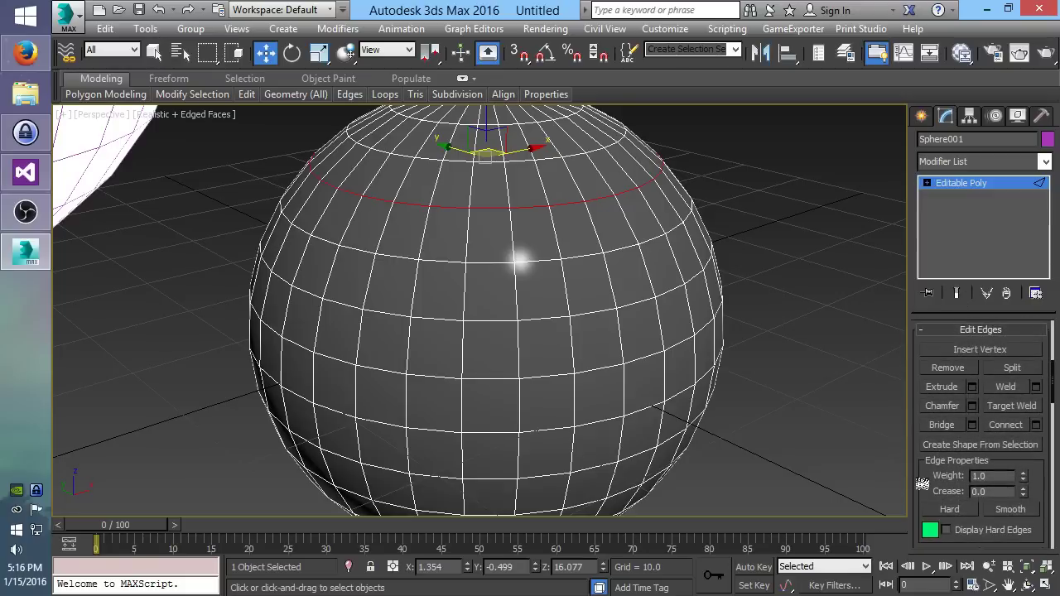
{"action": "left_click_drag", "start_coordinate": [924, 484], "coordinate": [926, 436]}
{"action": "left_click", "coordinate": [946, 461]}
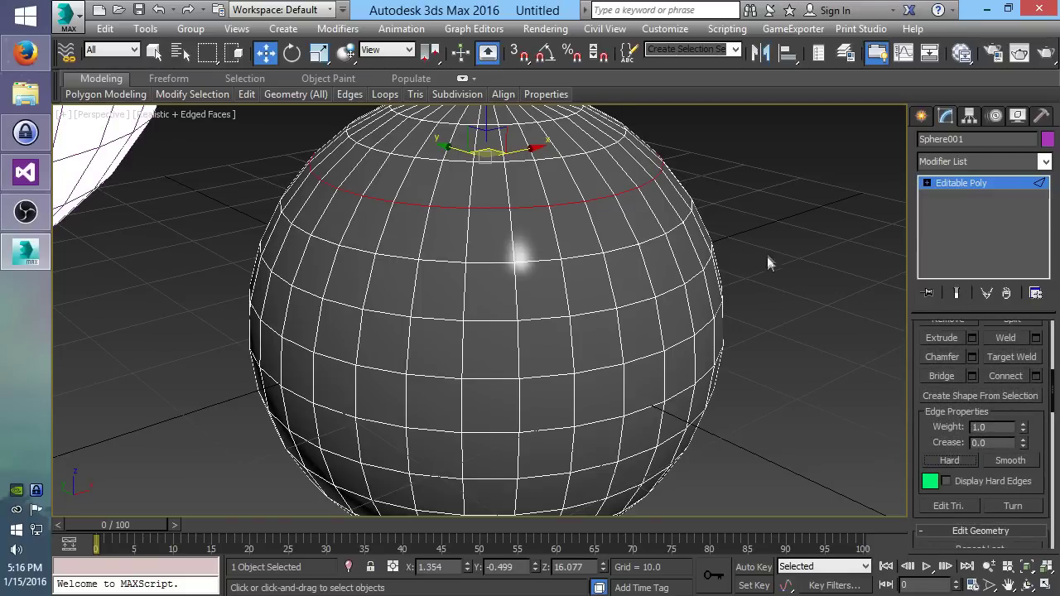
{"action": "left_click", "coordinate": [957, 184]}
{"action": "key", "text": "F4"}
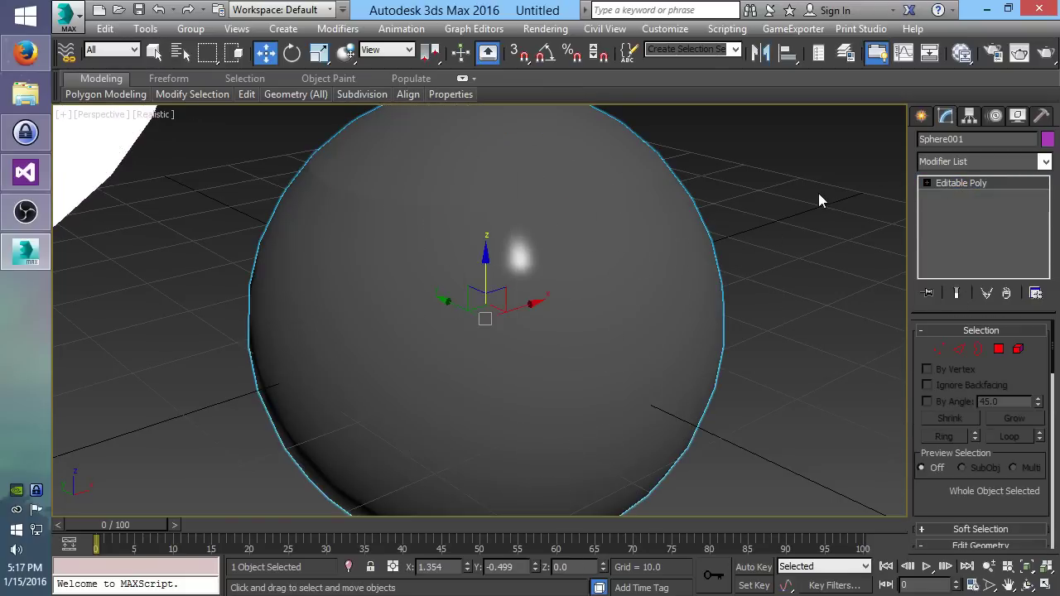
Step: Examine the shading break along the sphere's hard edge loop and the vertices on it from several angles
{"action": "middle_click_drag", "start_coordinate": [518, 269], "coordinate": [409, 225], "text": "alt"}
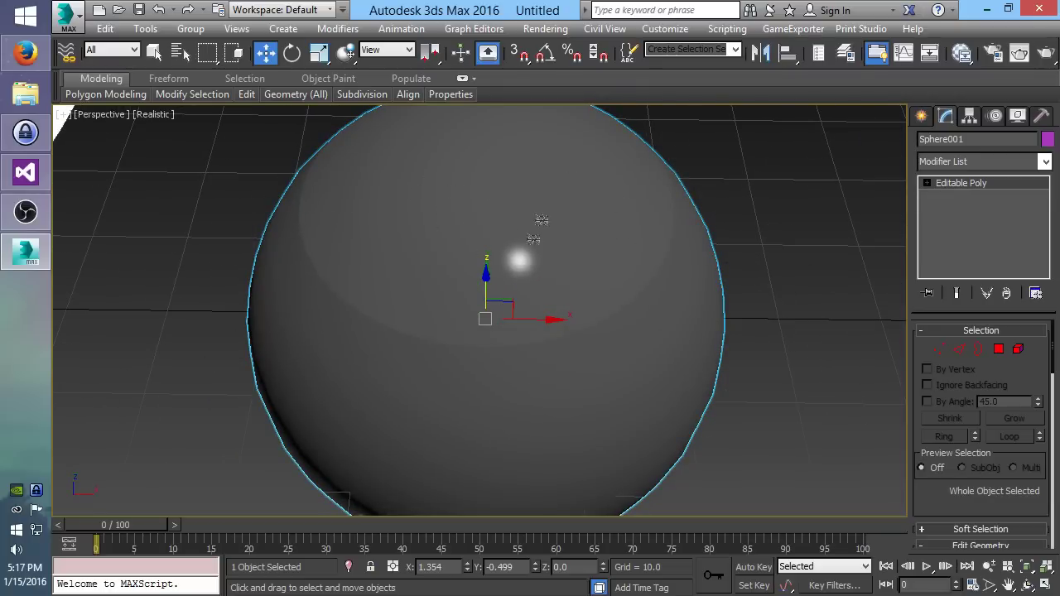
{"action": "middle_click_drag", "start_coordinate": [517, 287], "coordinate": [623, 371], "text": "alt"}
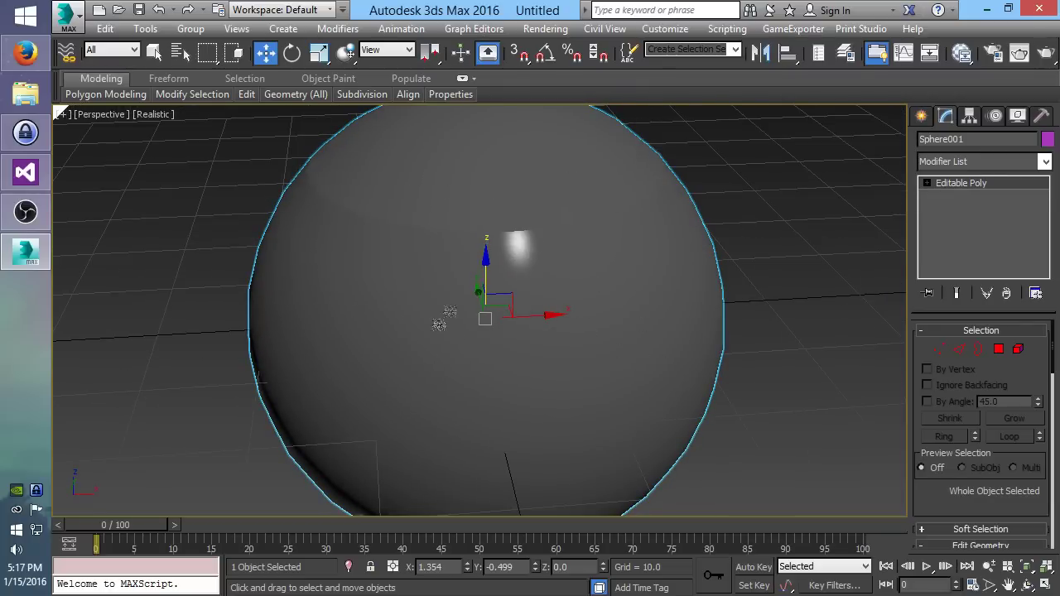
{"action": "middle_click_drag", "start_coordinate": [704, 295], "coordinate": [473, 237], "text": "alt"}
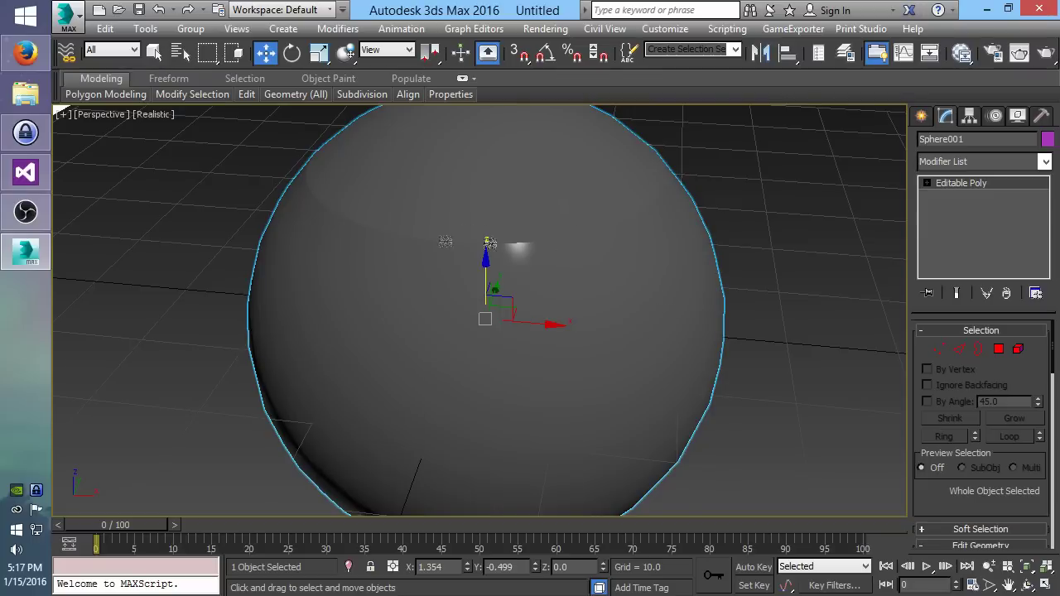
{"action": "middle_click_drag", "start_coordinate": [360, 236], "coordinate": [552, 245], "text": "alt"}
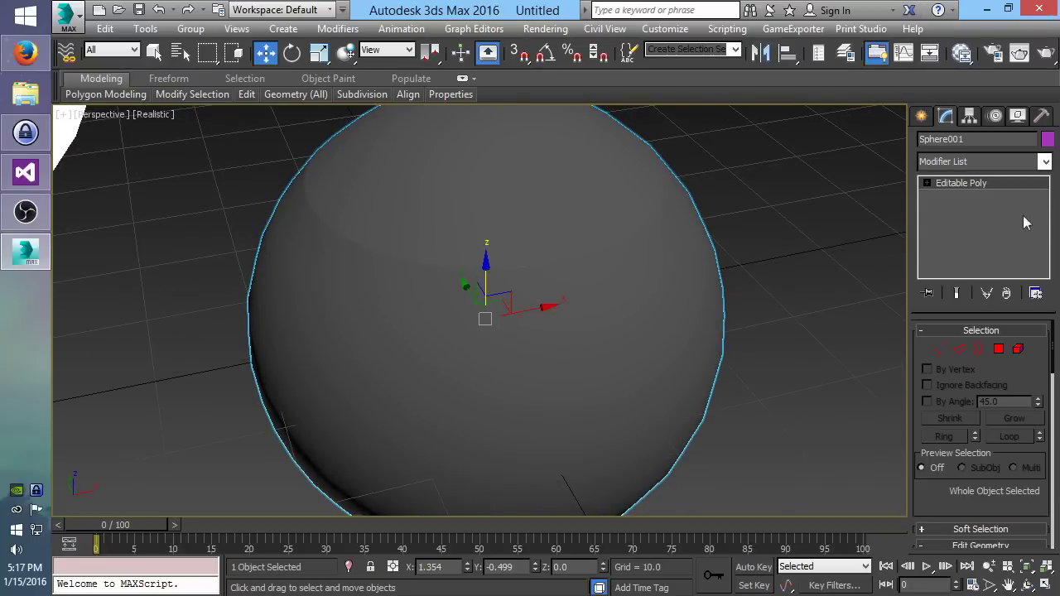
{"action": "left_click", "coordinate": [944, 348]}
{"action": "left_click", "coordinate": [383, 274]}
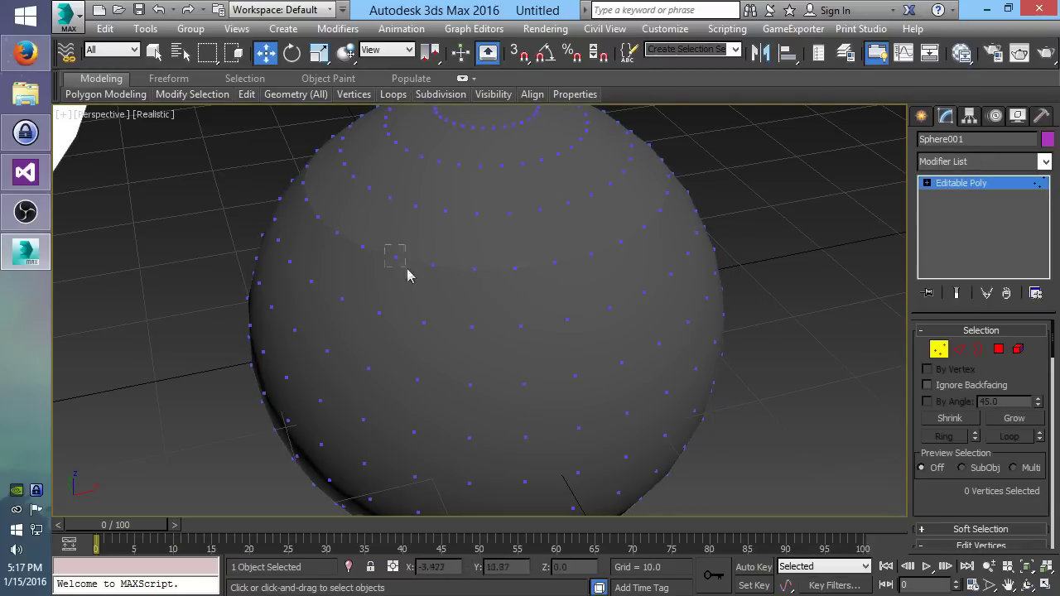
{"action": "left_click_drag", "start_coordinate": [419, 275], "coordinate": [445, 310]}
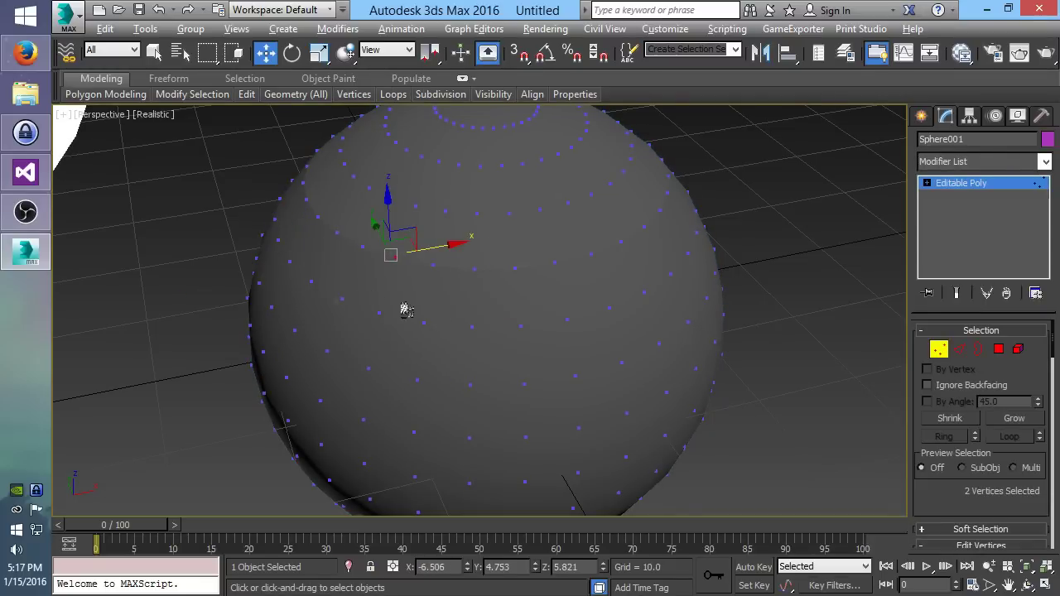
{"action": "middle_click_drag", "start_coordinate": [404, 307], "coordinate": [559, 246], "text": "alt"}
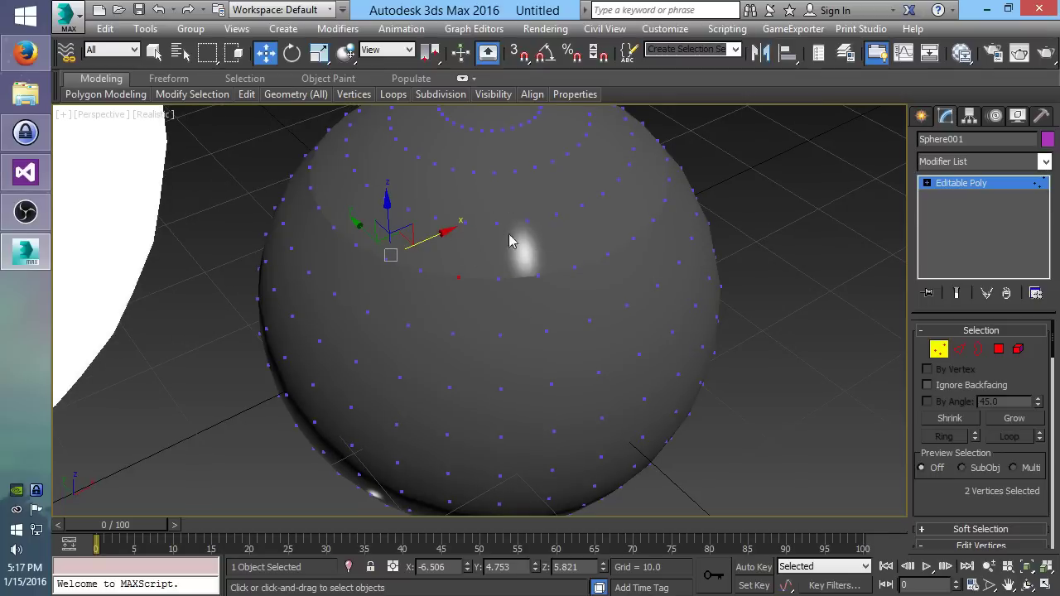
{"action": "middle_click_drag", "start_coordinate": [570, 314], "coordinate": [463, 296], "text": "alt"}
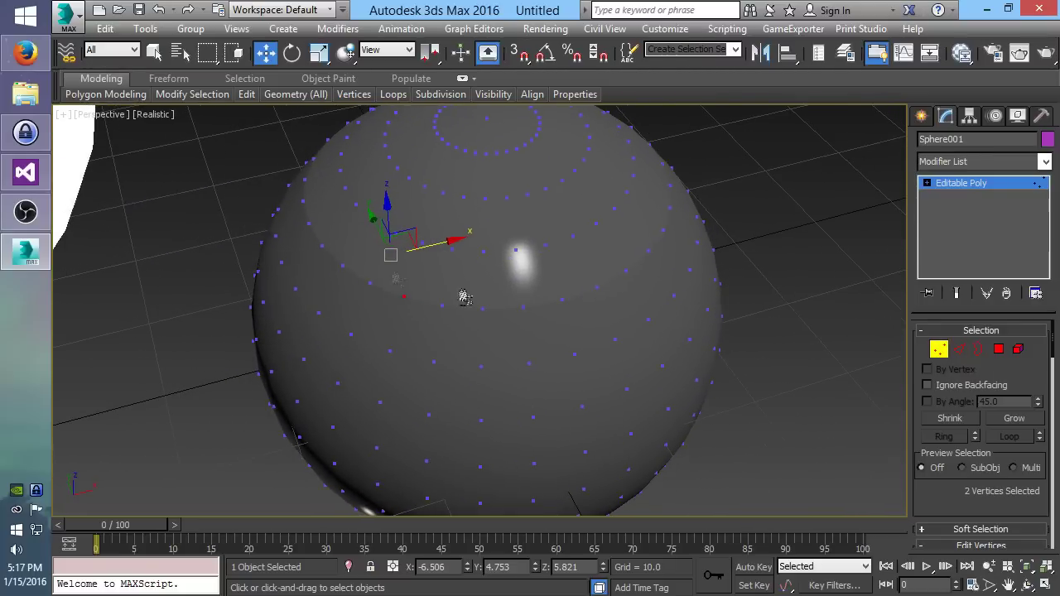
{"action": "left_click", "coordinate": [801, 254]}
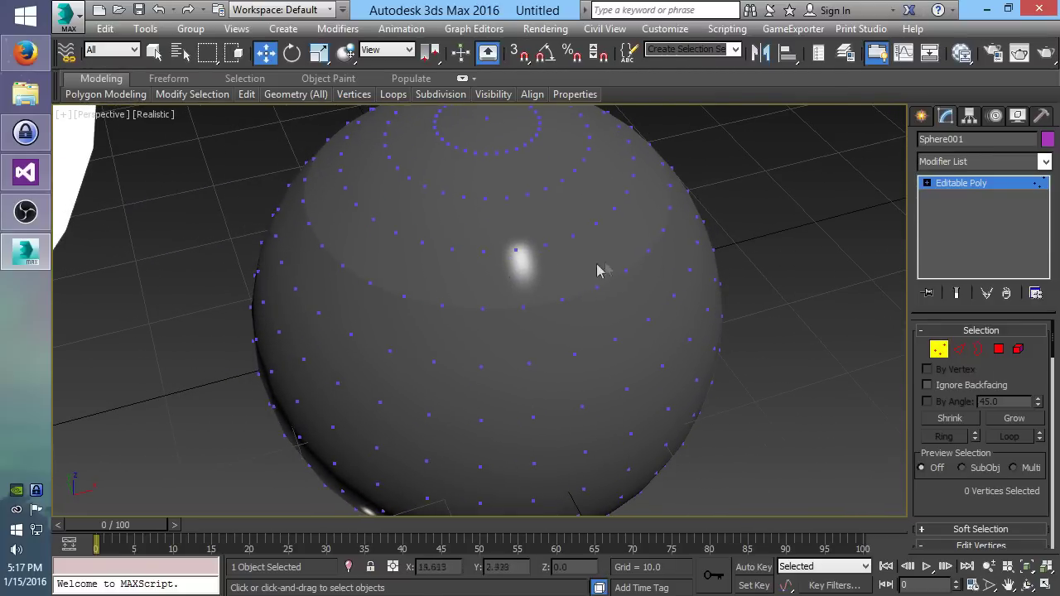
Step: Render the glossy sphere with its hard edge loop, stop the render, and close the image
{"action": "left_click", "coordinate": [1048, 55]}
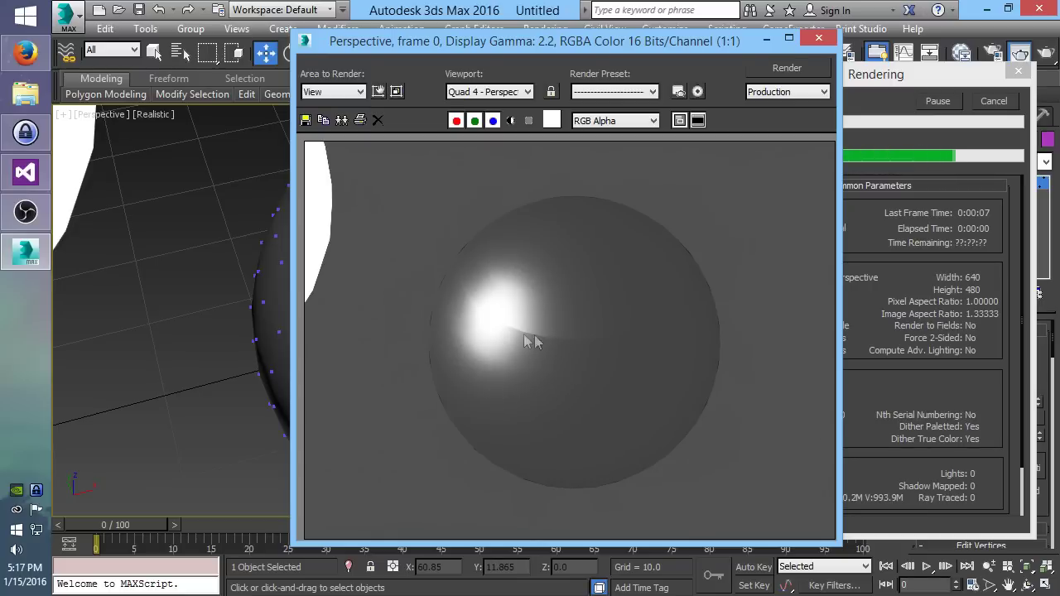
{"action": "left_click", "coordinate": [1005, 101]}
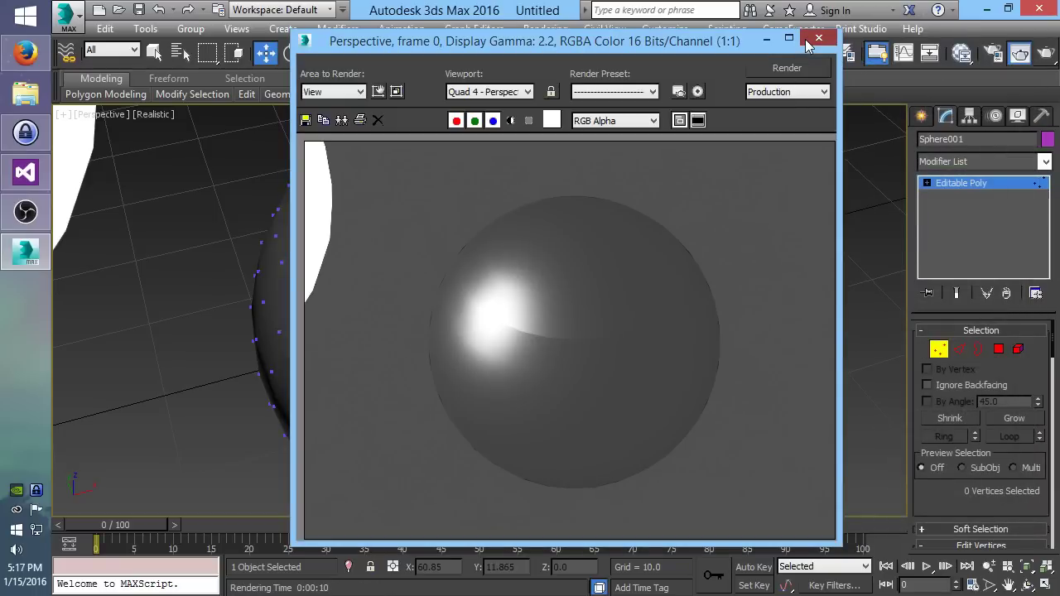
{"action": "left_click", "coordinate": [806, 41]}
Step: Make three connected edges running upward from the sphere's hard edge loop hard, showing edged faces to pick them
{"action": "left_click", "coordinate": [958, 350]}
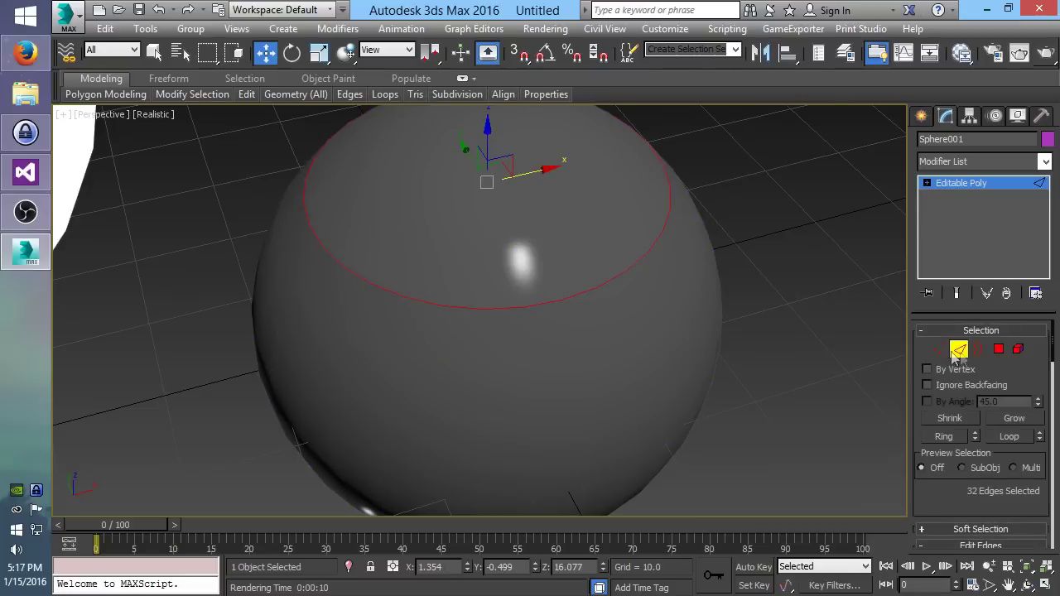
{"action": "key", "text": "F4"}
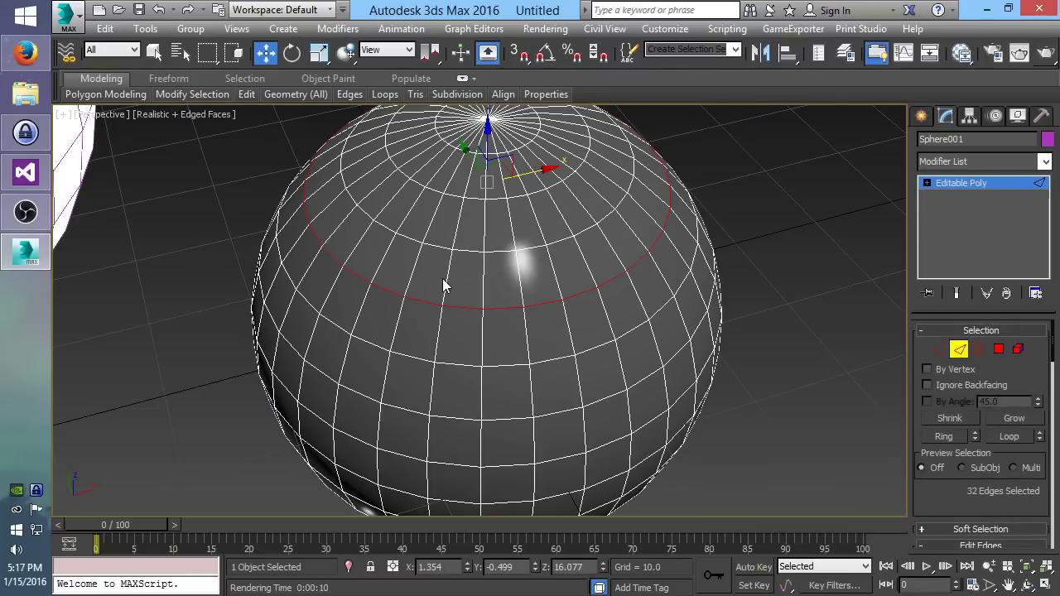
{"action": "left_click", "coordinate": [443, 282]}
{"action": "left_click", "coordinate": [455, 217], "text": "ctrl"}
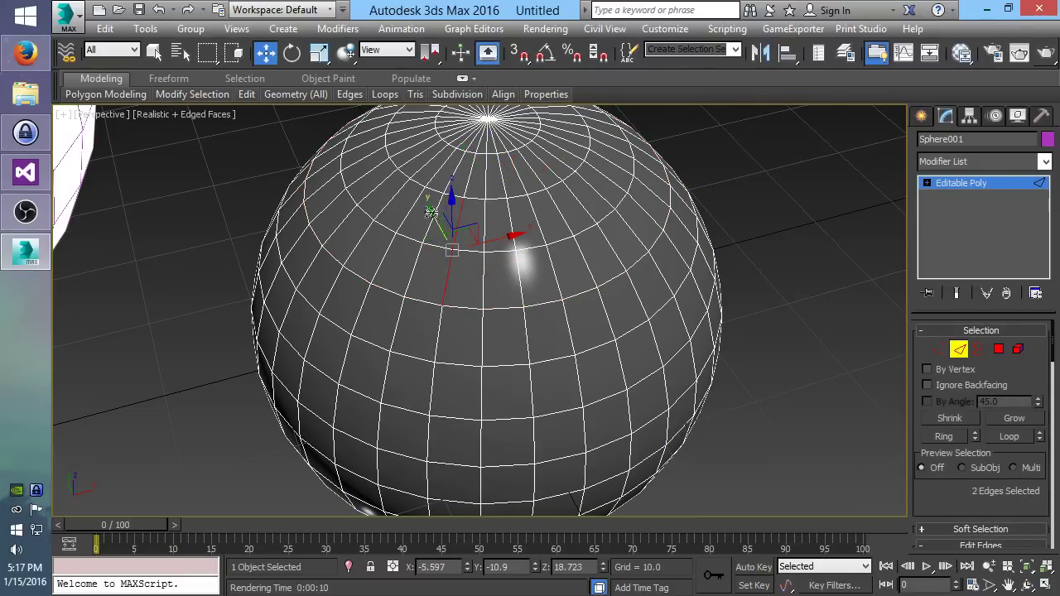
{"action": "left_click", "coordinate": [475, 197], "text": "ctrl"}
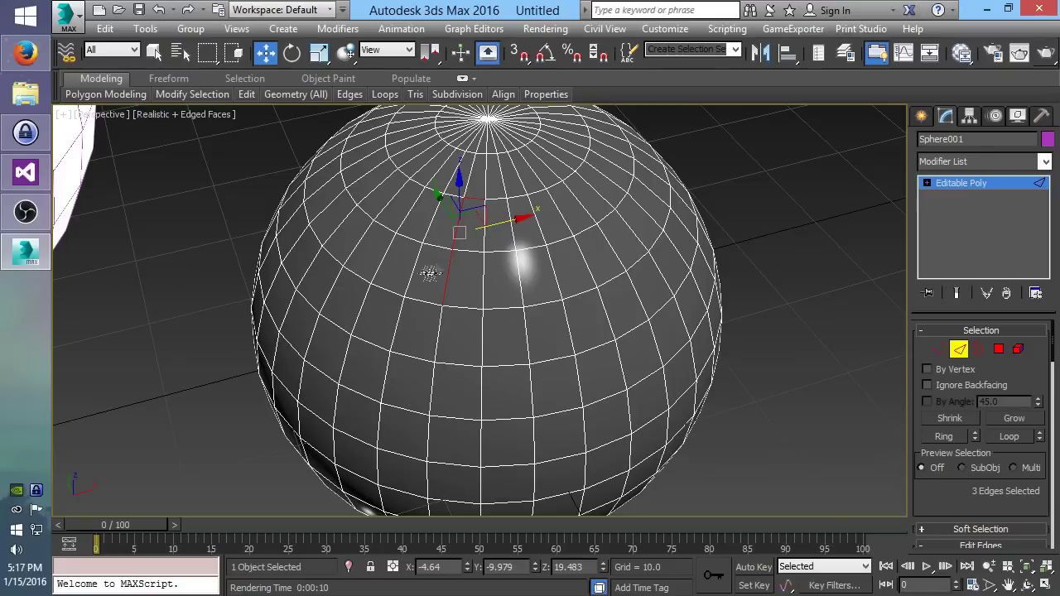
{"action": "scroll", "coordinate": [943, 497], "scroll_direction": "down", "scroll_amount": 4}
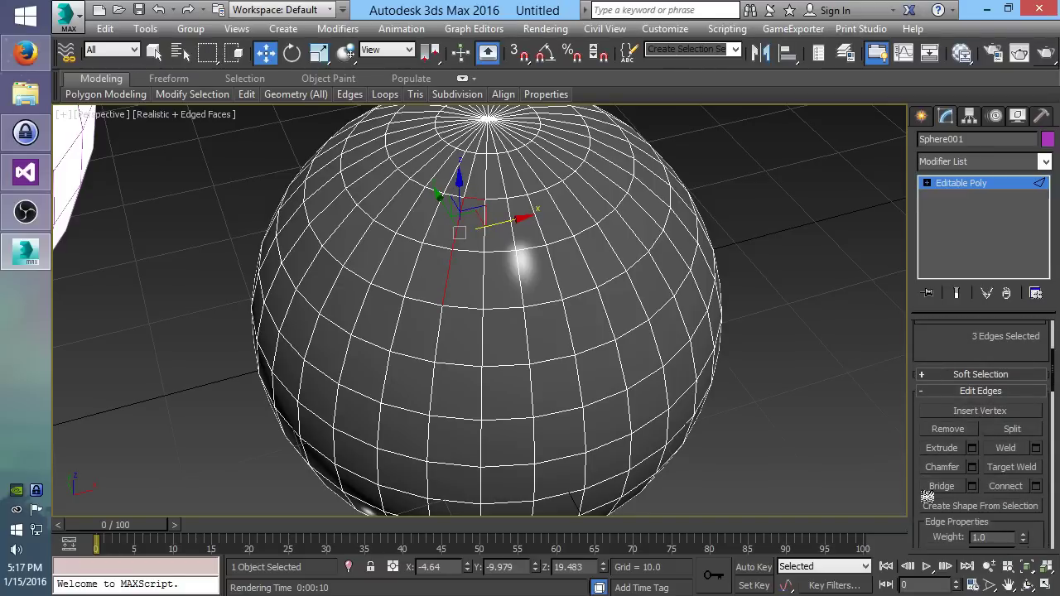
{"action": "left_click_drag", "start_coordinate": [921, 522], "coordinate": [919, 387]}
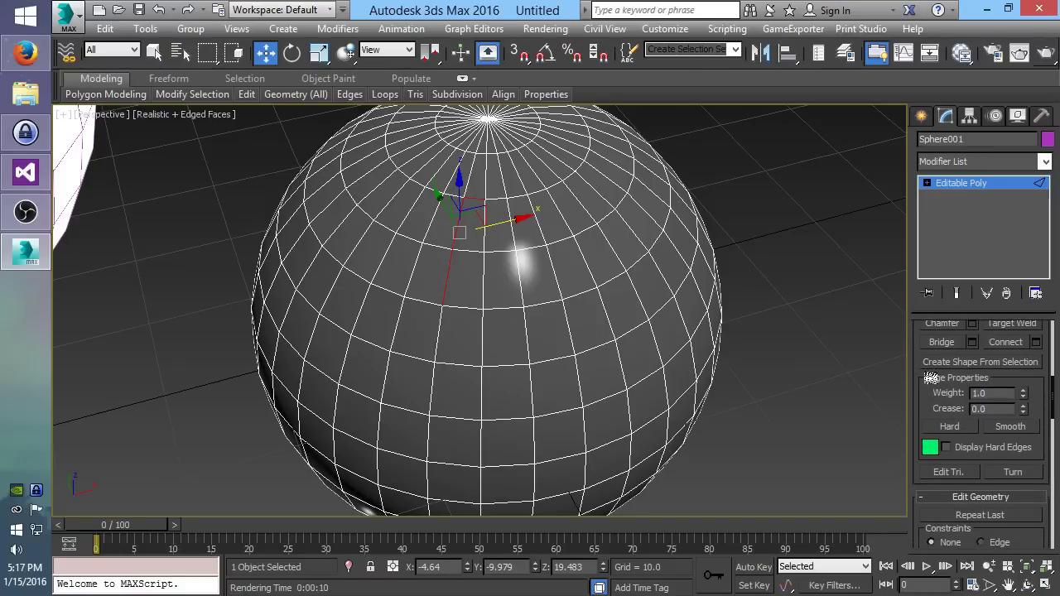
{"action": "left_click_drag", "start_coordinate": [917, 482], "coordinate": [938, 451]}
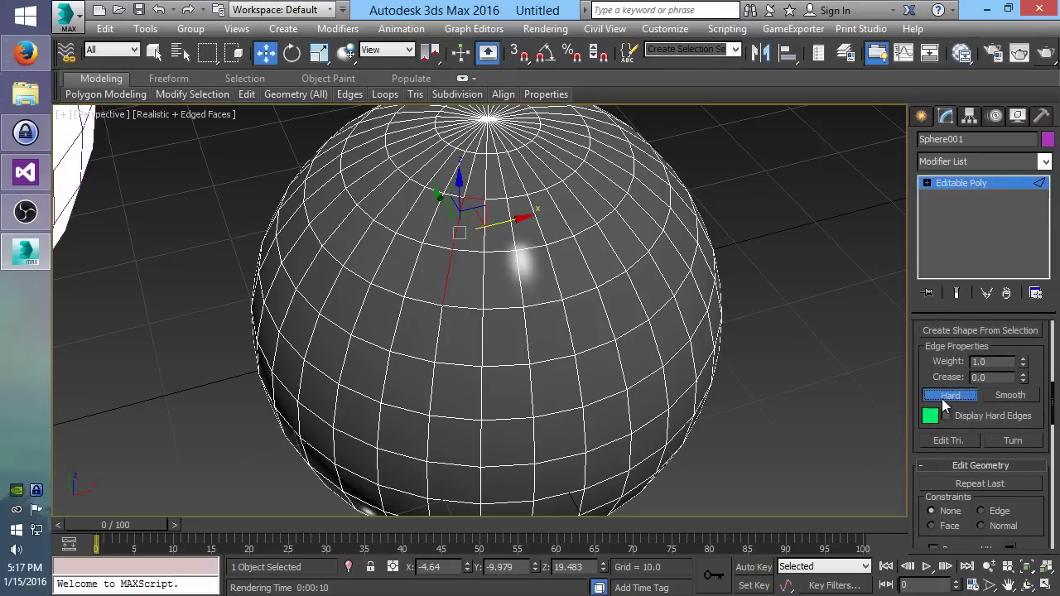
Step: Hide edged faces and examine the shading of individual polygons above and below the sphere's hard edges from several angles
{"action": "left_click", "coordinate": [926, 183]}
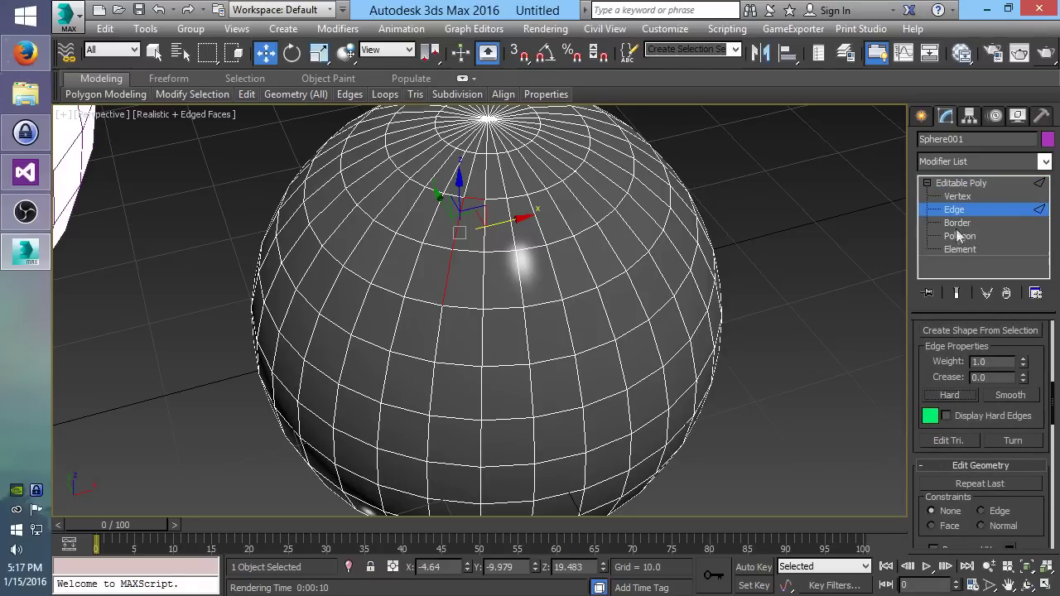
{"action": "left_click", "coordinate": [959, 236]}
{"action": "key", "text": "F4"}
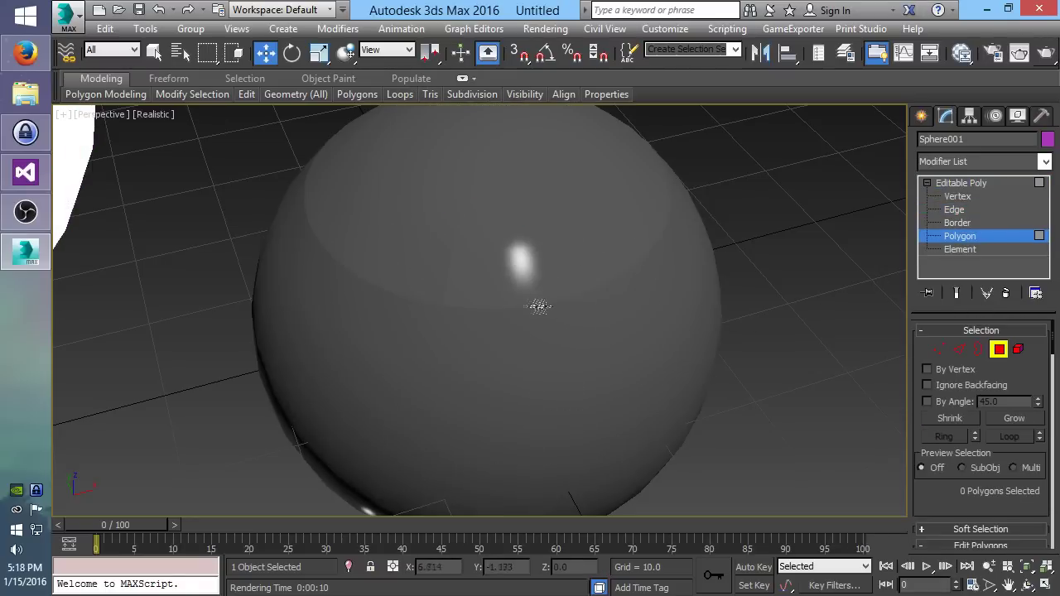
{"action": "mouse_move", "coordinate": [539, 305]}
{"action": "middle_mouse_down", "text": "alt"}
{"action": "mouse_move", "coordinate": [521, 301]}
{"action": "mouse_move", "coordinate": [546, 317]}
{"action": "mouse_move", "coordinate": [560, 312]}
{"action": "mouse_move", "coordinate": [560, 328]}
{"action": "mouse_move", "coordinate": [558, 304]}
{"action": "middle_mouse_up", "text": "alt"}
{"action": "left_click", "coordinate": [522, 277]}
{"action": "left_click", "coordinate": [488, 265]}
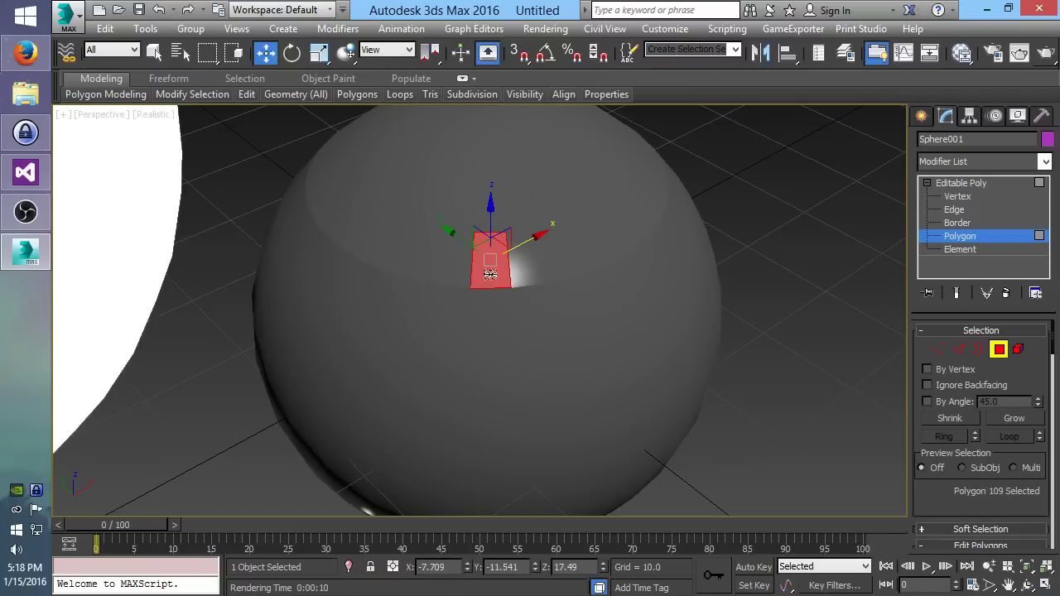
{"action": "left_click", "coordinate": [492, 313]}
{"action": "left_click", "coordinate": [473, 256]}
{"action": "left_click", "coordinate": [525, 259]}
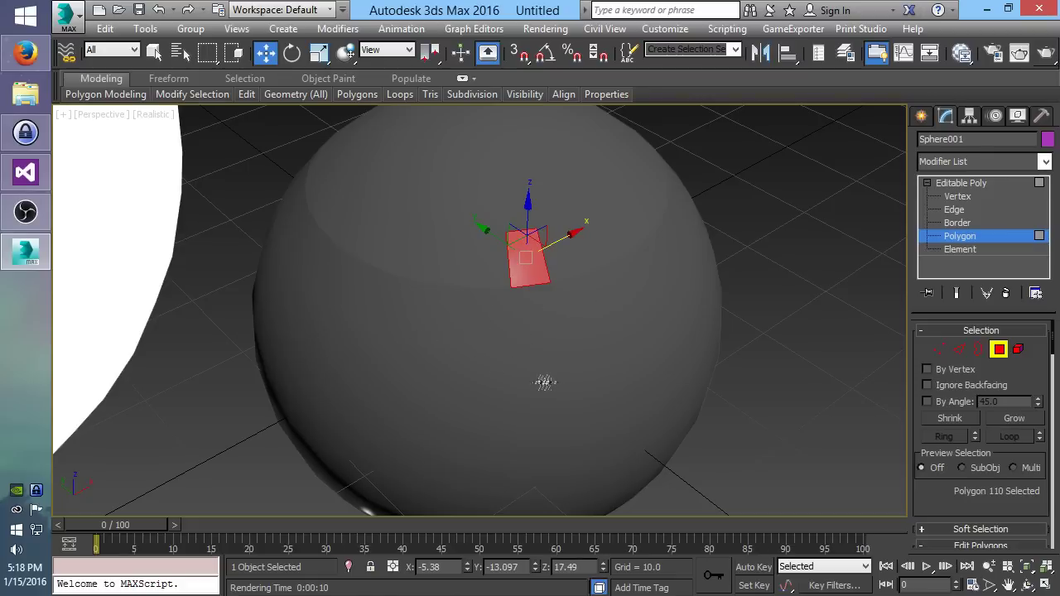
{"action": "left_click", "coordinate": [495, 311]}
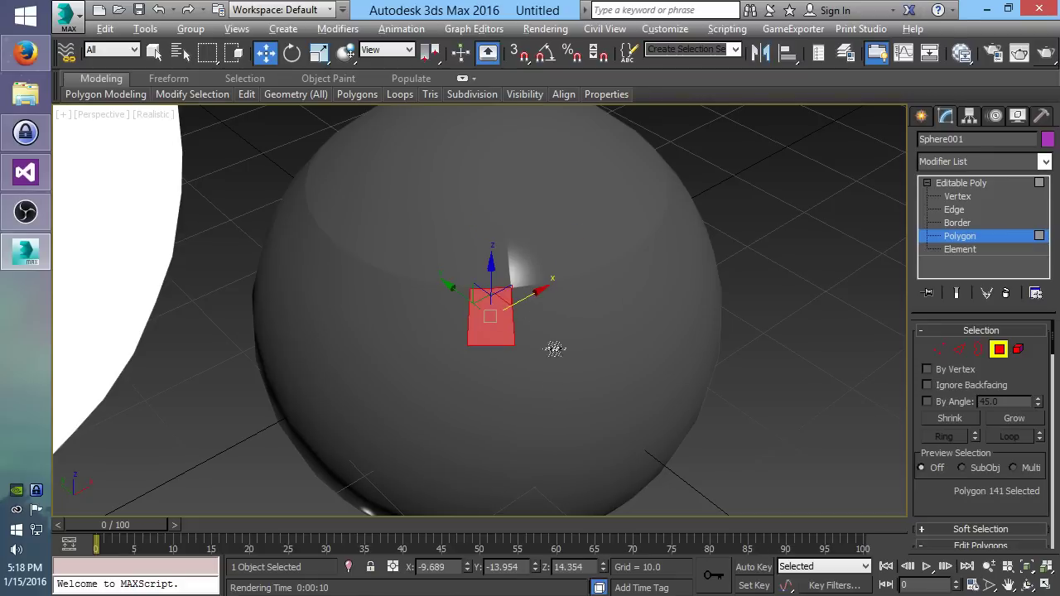
{"action": "middle_click_drag", "start_coordinate": [554, 348], "coordinate": [534, 304], "text": "alt"}
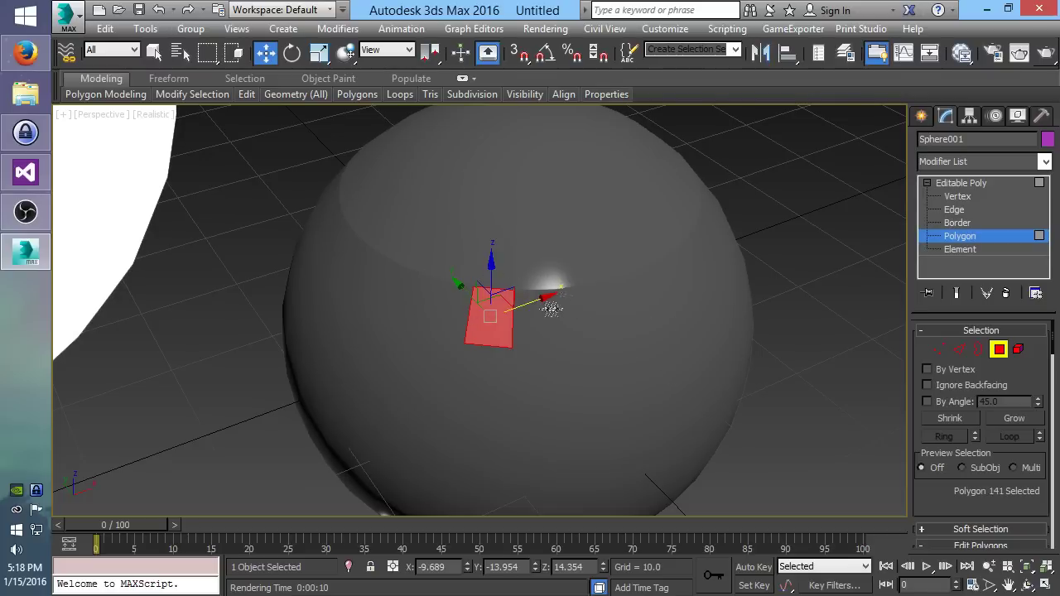
{"action": "scroll", "coordinate": [539, 331], "scroll_direction": "up", "scroll_amount": 4}
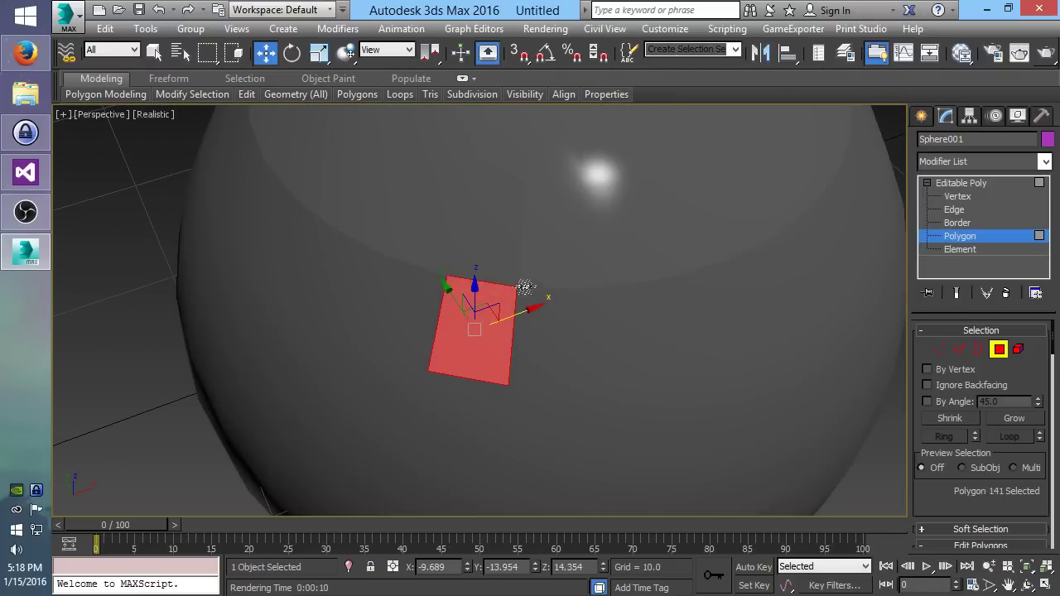
{"action": "left_click", "coordinate": [546, 356]}
Step: Render the close-up of the sphere's hard edges, cancel the render, and close the image
{"action": "left_click", "coordinate": [1049, 57]}
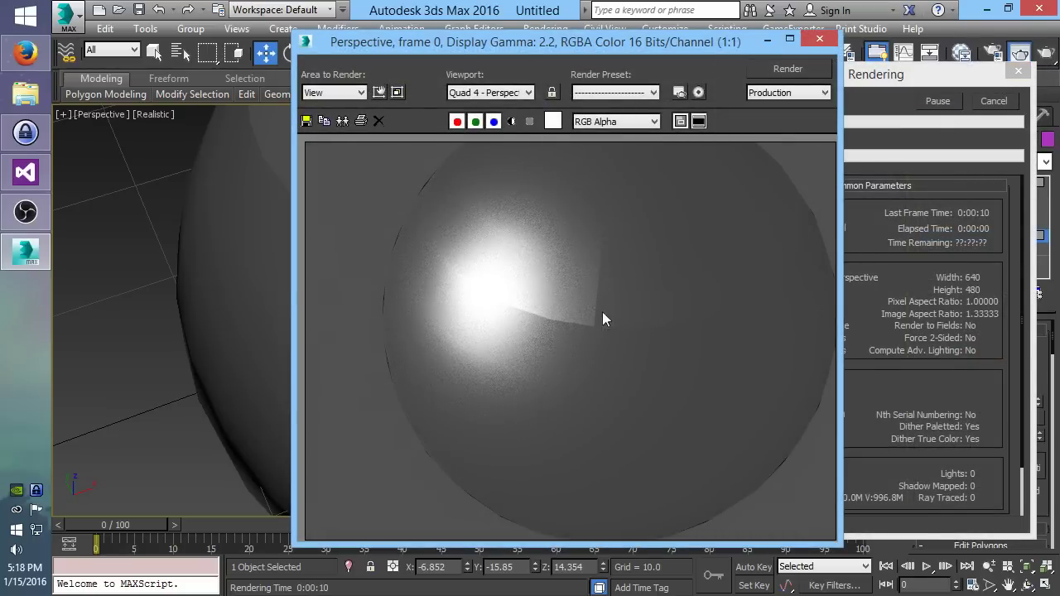
{"action": "left_click", "coordinate": [994, 101]}
{"action": "left_click", "coordinate": [819, 39]}
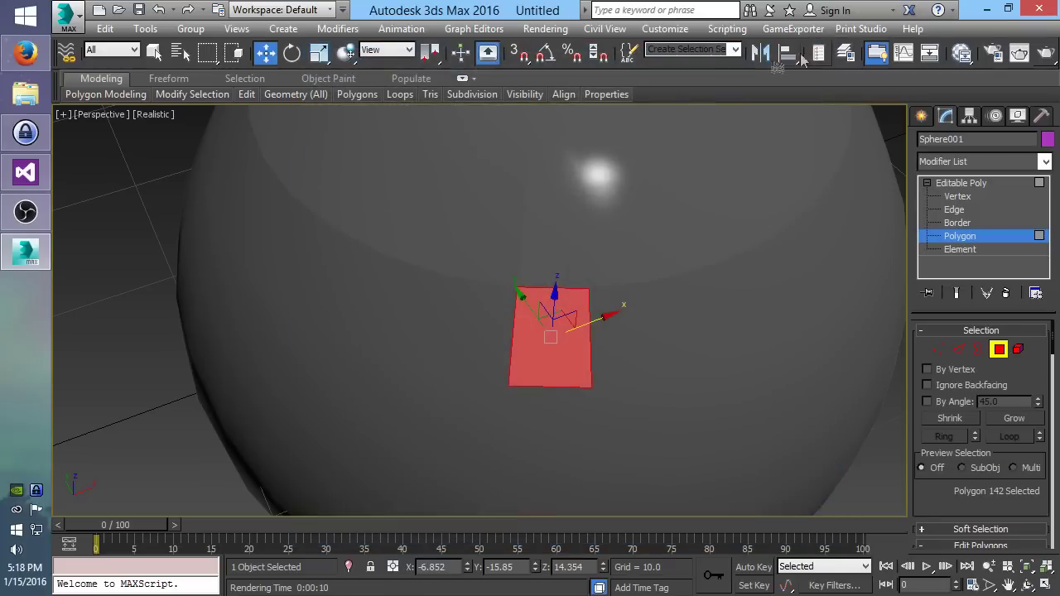
Step: Select all of the sphere's polygons, clear that selection, and leave polygon editing with the sphere deselected
{"action": "left_click", "coordinate": [881, 477]}
{"action": "key", "text": "ctrl+a"}
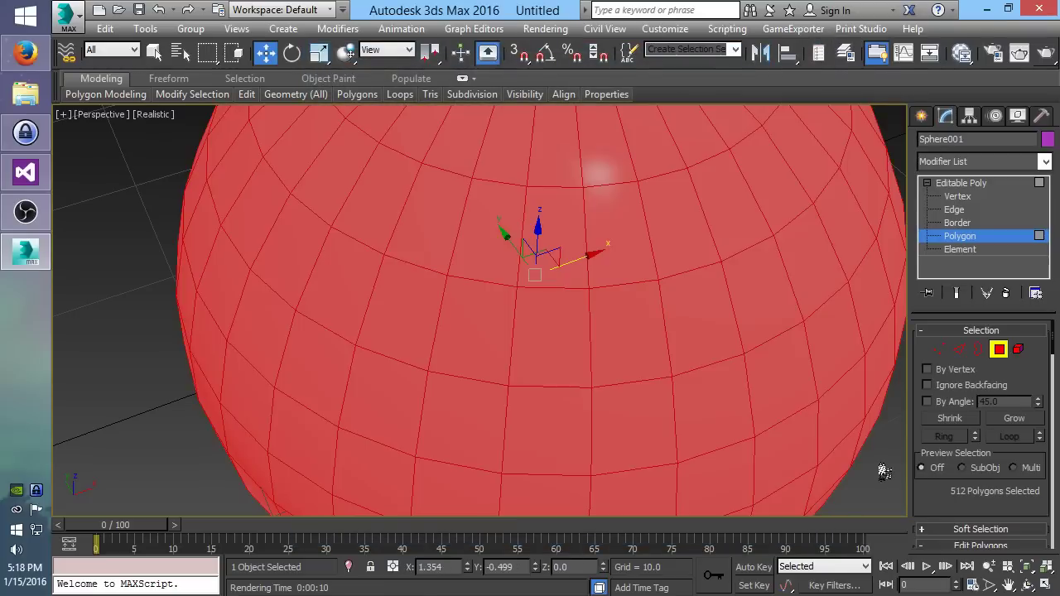
{"action": "scroll", "coordinate": [883, 470], "scroll_direction": "down", "scroll_amount": 5}
{"action": "middle_click_drag", "start_coordinate": [396, 384], "coordinate": [737, 355], "text": "alt"}
{"action": "left_click", "coordinate": [714, 326]}
{"action": "left_click", "coordinate": [963, 183]}
{"action": "left_click", "coordinate": [873, 196]}
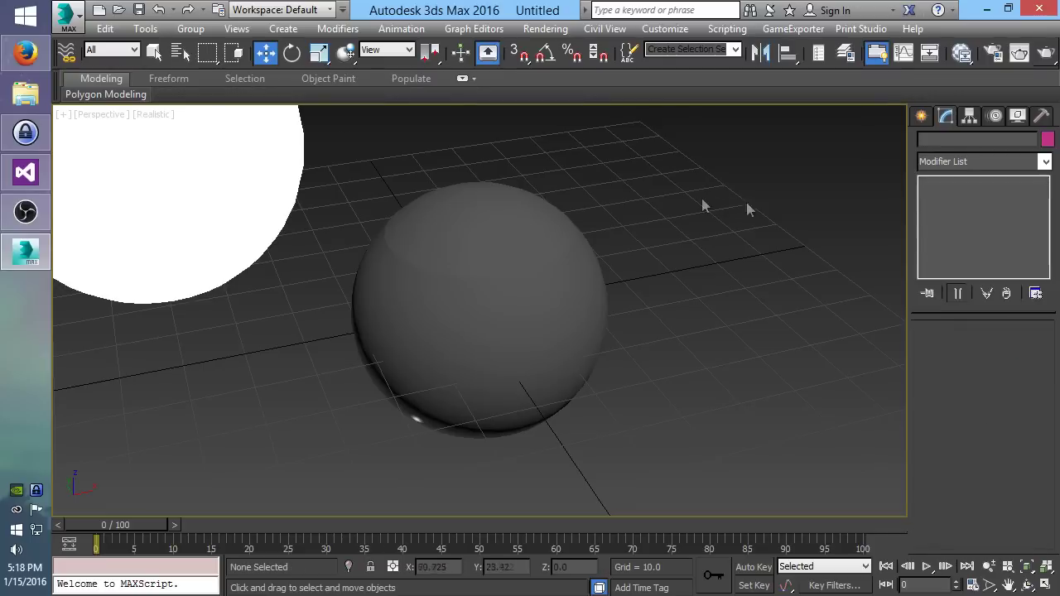
Step: Open the recent scene render_sample.max
{"action": "left_click", "coordinate": [68, 13]}
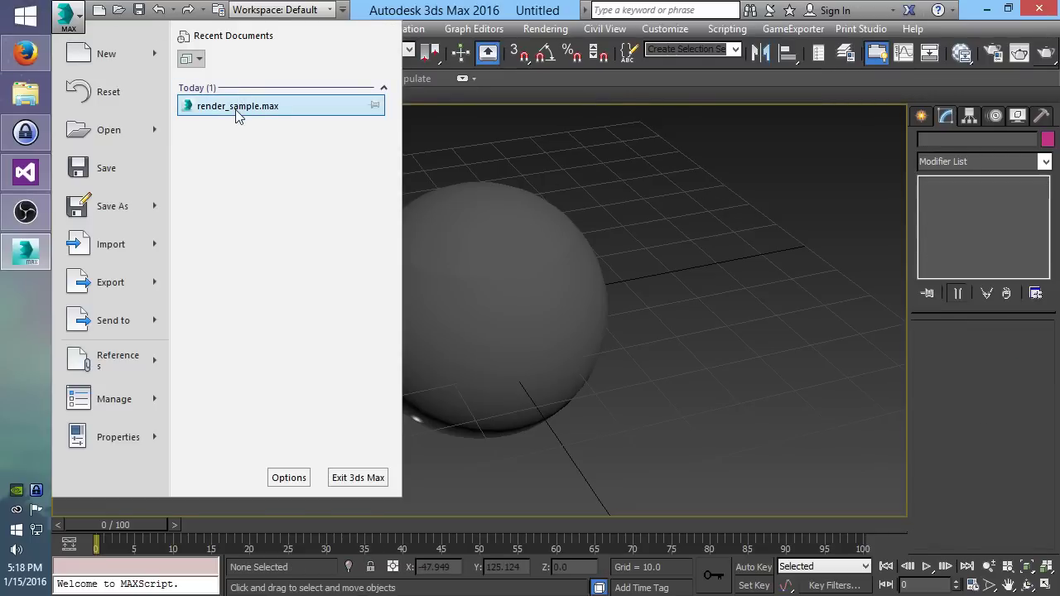
{"action": "left_click", "coordinate": [237, 108]}
{"action": "left_click", "coordinate": [555, 330]}
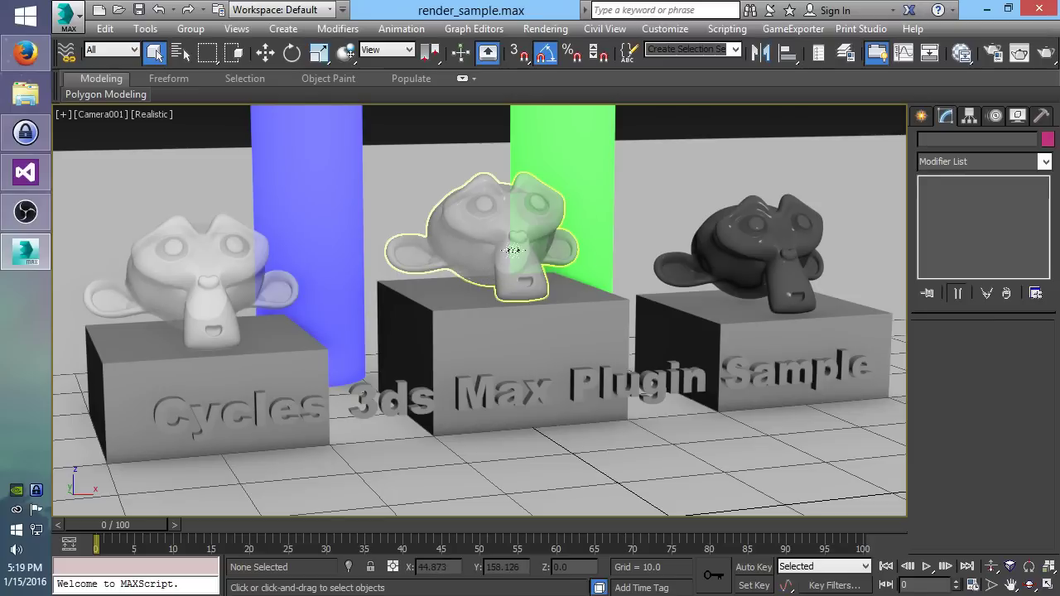
Step: Inspect the glass and translucent monkey heads by selecting each in turn, and leave nothing selected
{"action": "left_click", "coordinate": [497, 248]}
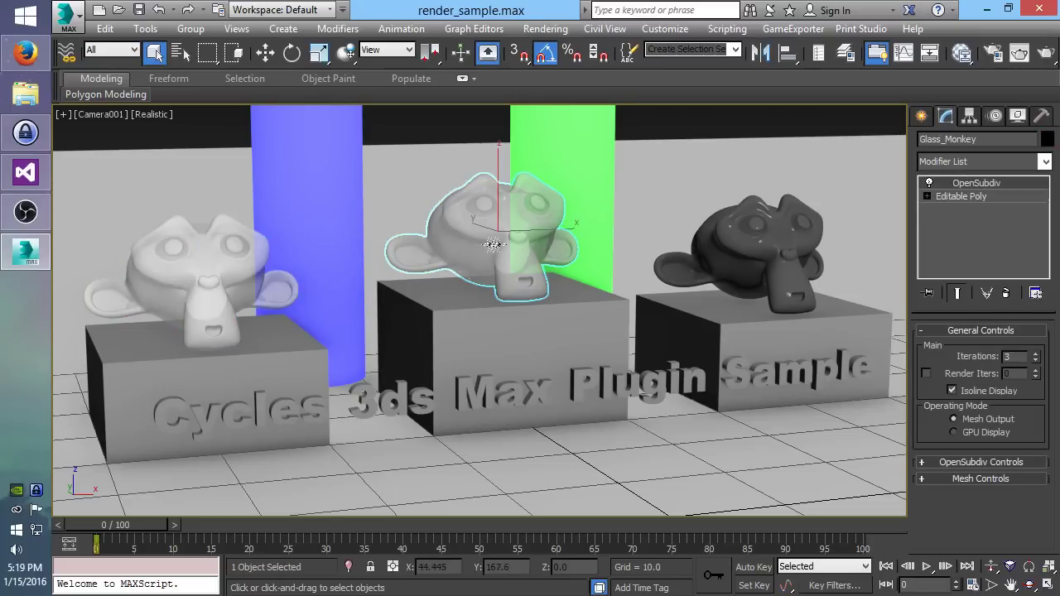
{"action": "left_click", "coordinate": [190, 282]}
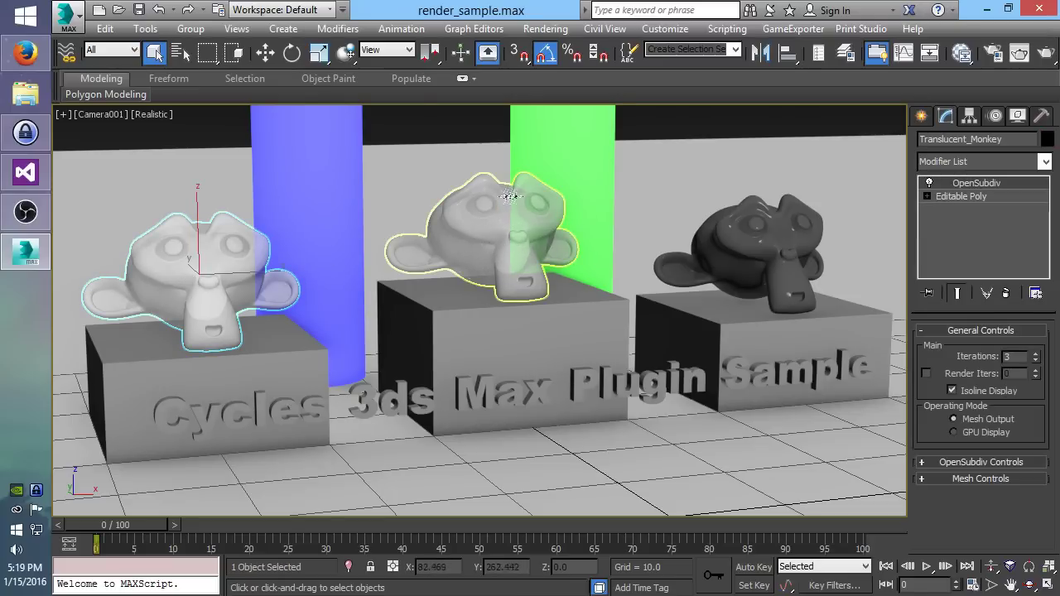
{"action": "left_click", "coordinate": [497, 211]}
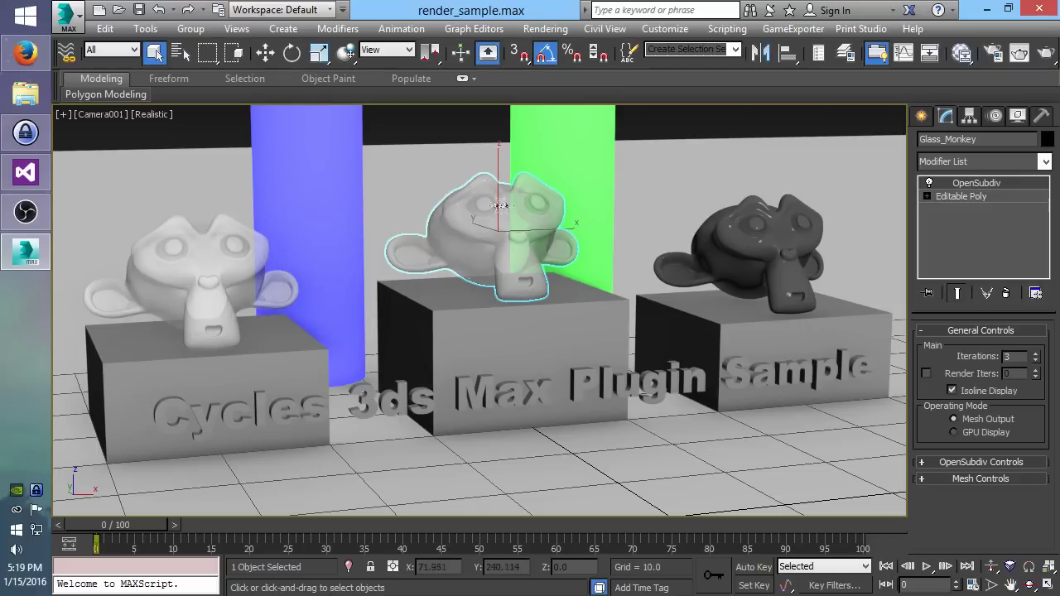
{"action": "left_click", "coordinate": [225, 283]}
{"action": "left_click", "coordinate": [501, 254]}
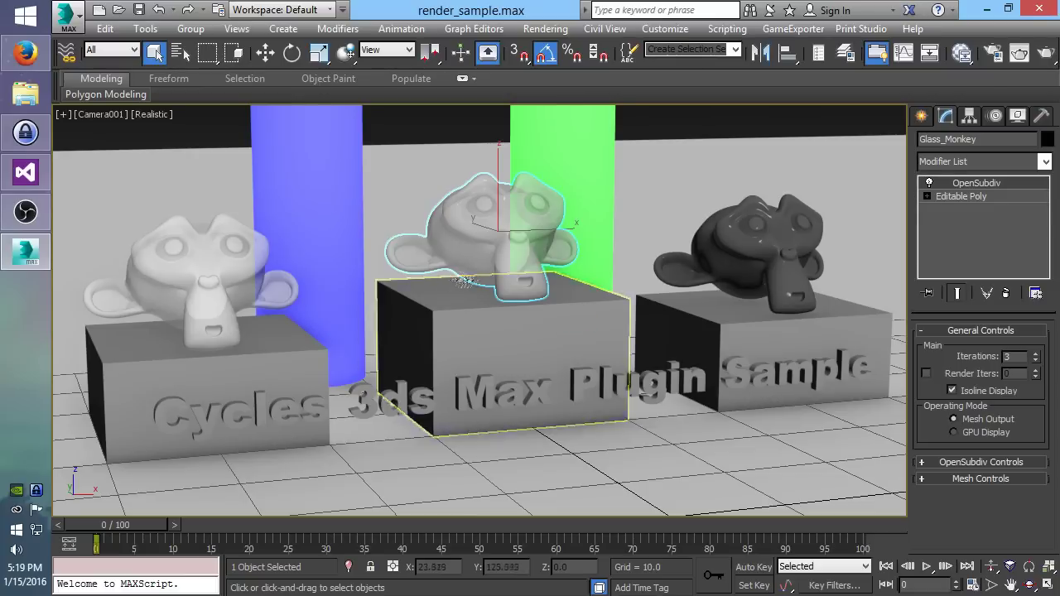
{"action": "left_click", "coordinate": [661, 135]}
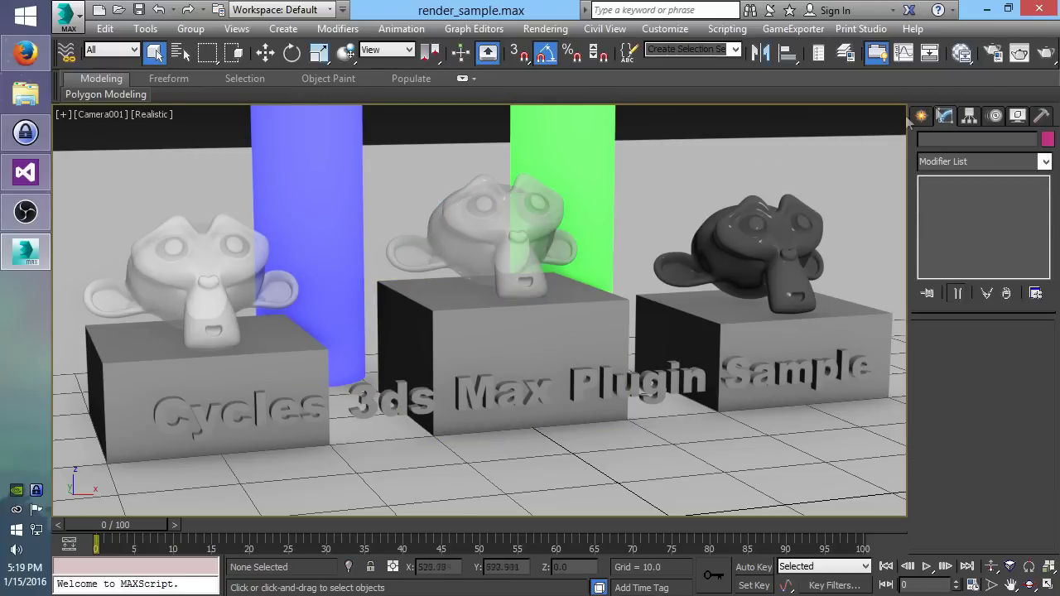
Step: Set the render output size to 1920x1080 and the Cycles samples to 1200
{"action": "left_click", "coordinate": [991, 53]}
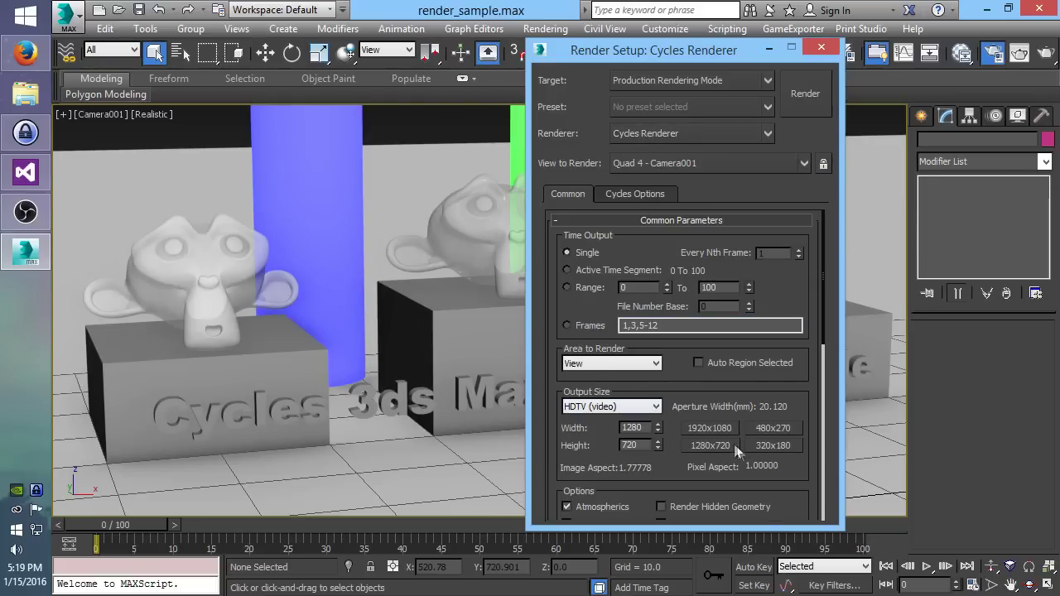
{"action": "left_click", "coordinate": [636, 195]}
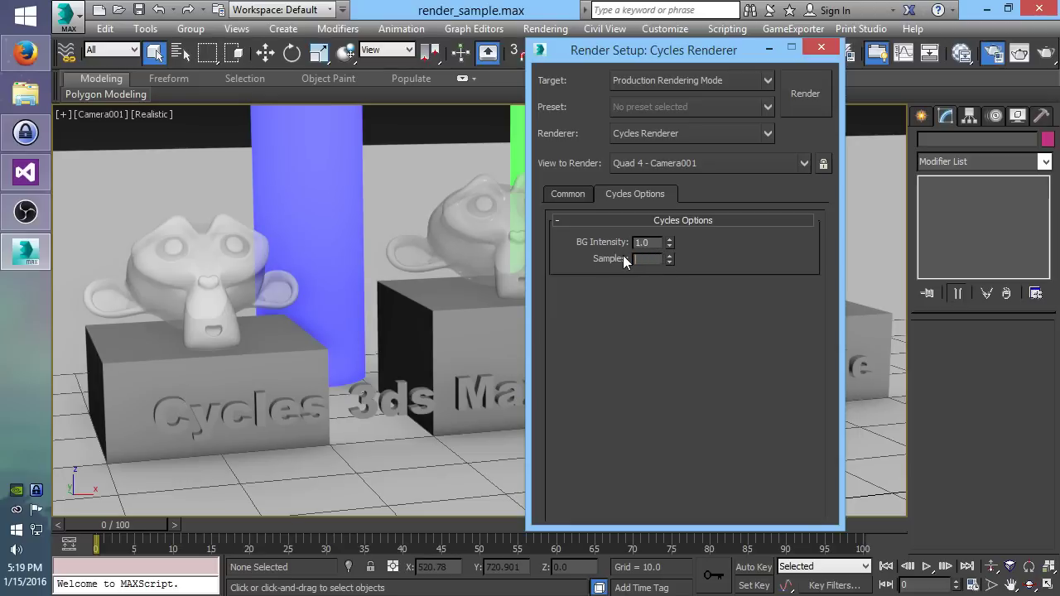
{"action": "type", "text": "1200"}
{"action": "key", "text": "Return"}
Step: Render the Camera001 view to completion and reposition the render windows to view the image
{"action": "left_click", "coordinate": [800, 97]}
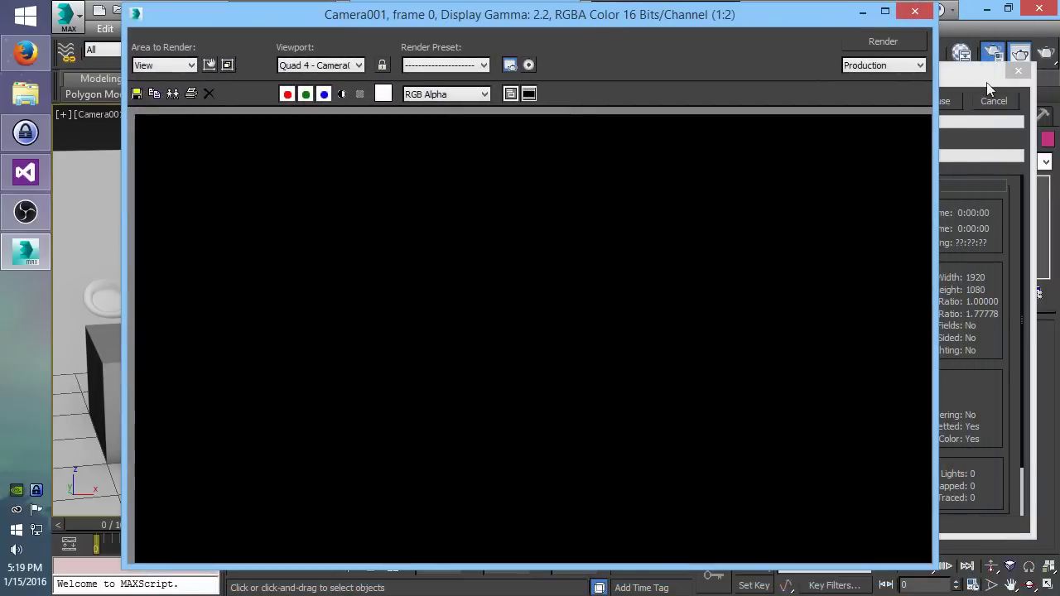
{"action": "left_click", "coordinate": [968, 71]}
{"action": "left_click", "coordinate": [628, 24]}
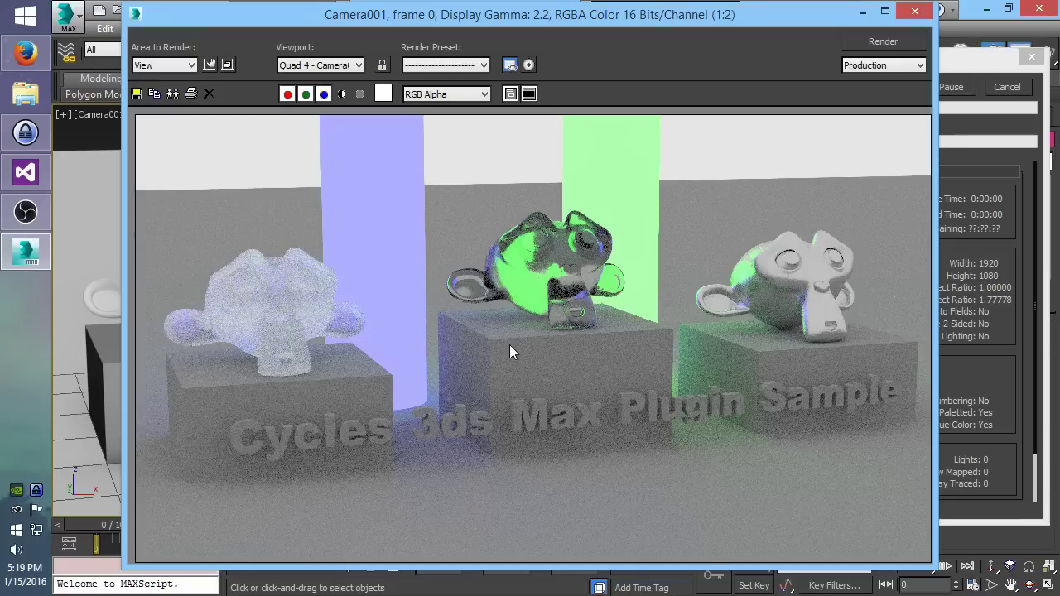
{"action": "left_click", "coordinate": [982, 58]}
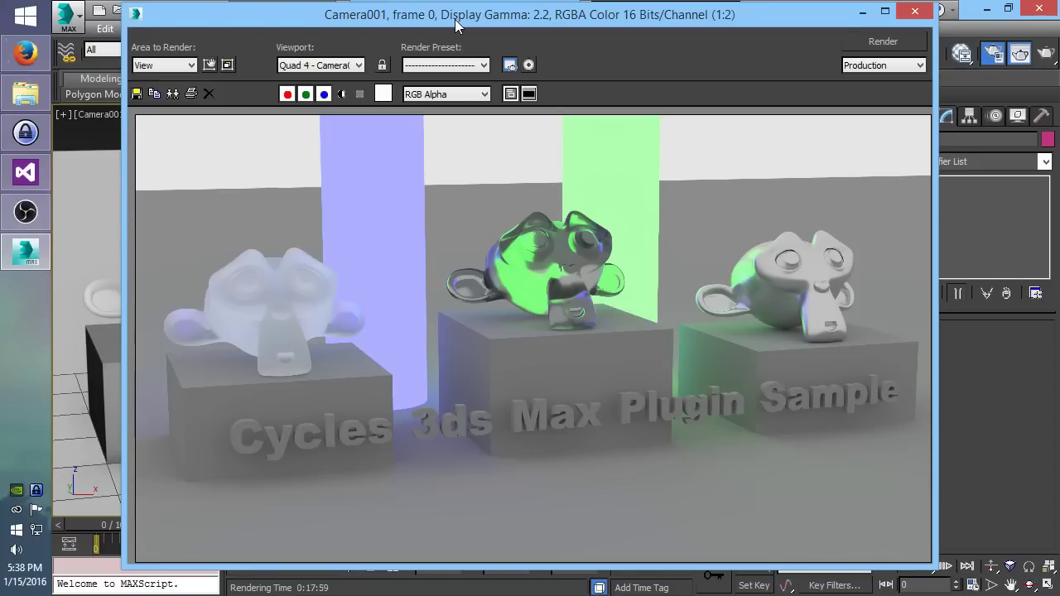
{"action": "mouse_move", "coordinate": [455, 19]}
{"action": "left_mouse_down"}
{"action": "mouse_move", "coordinate": [457, 31]}
{"action": "mouse_move", "coordinate": [469, 26]}
{"action": "left_mouse_up"}
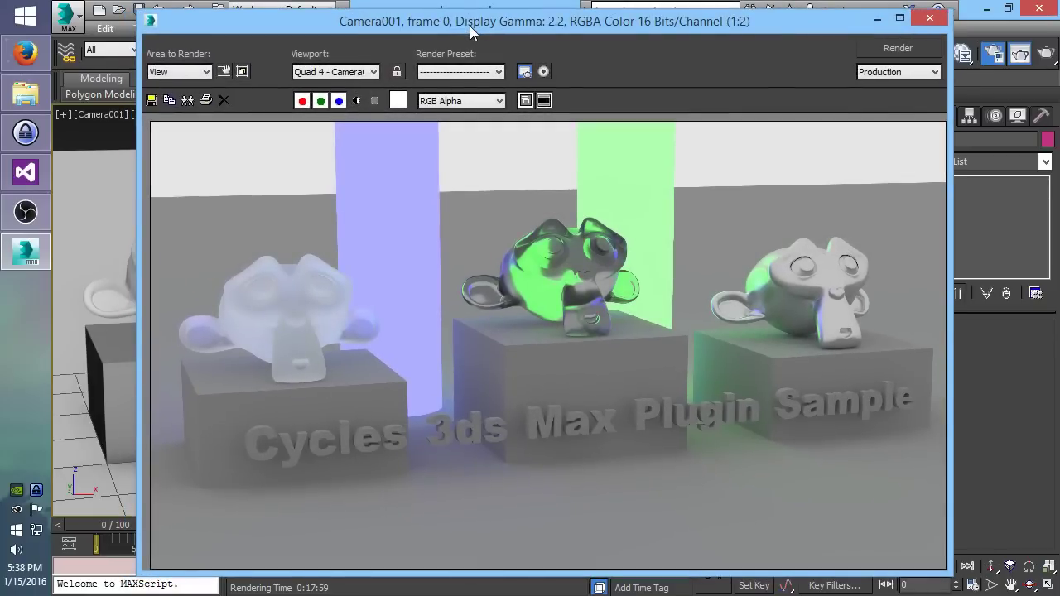